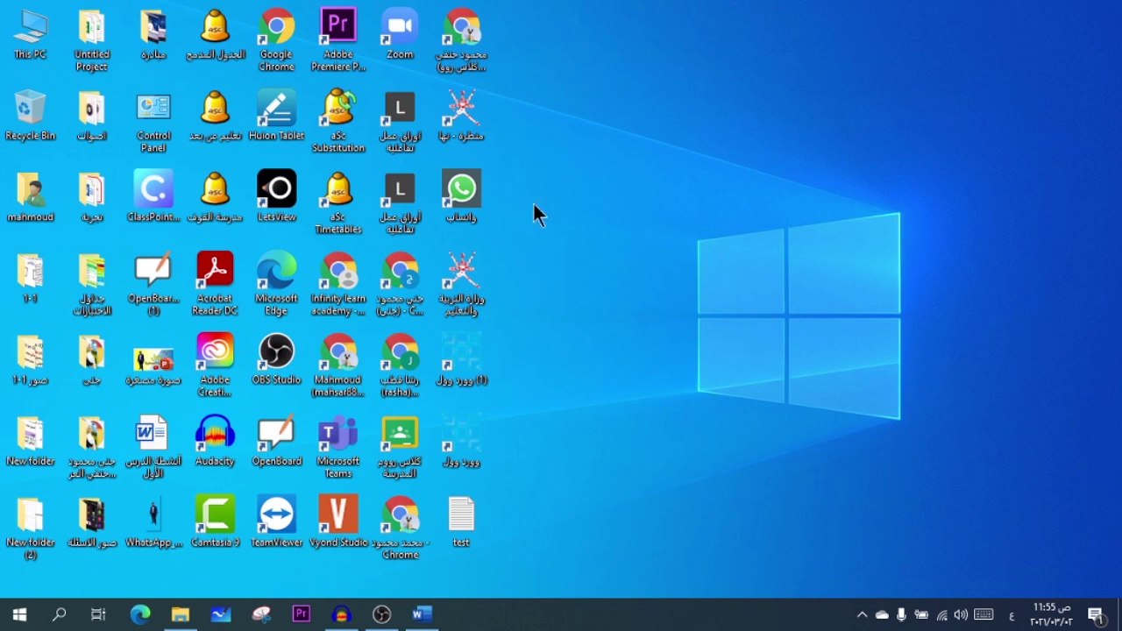
# Start Premiere Pro 2020 and continue past the unsupported video driver compatibility report
pyautogui.doubleClick(348, 37)
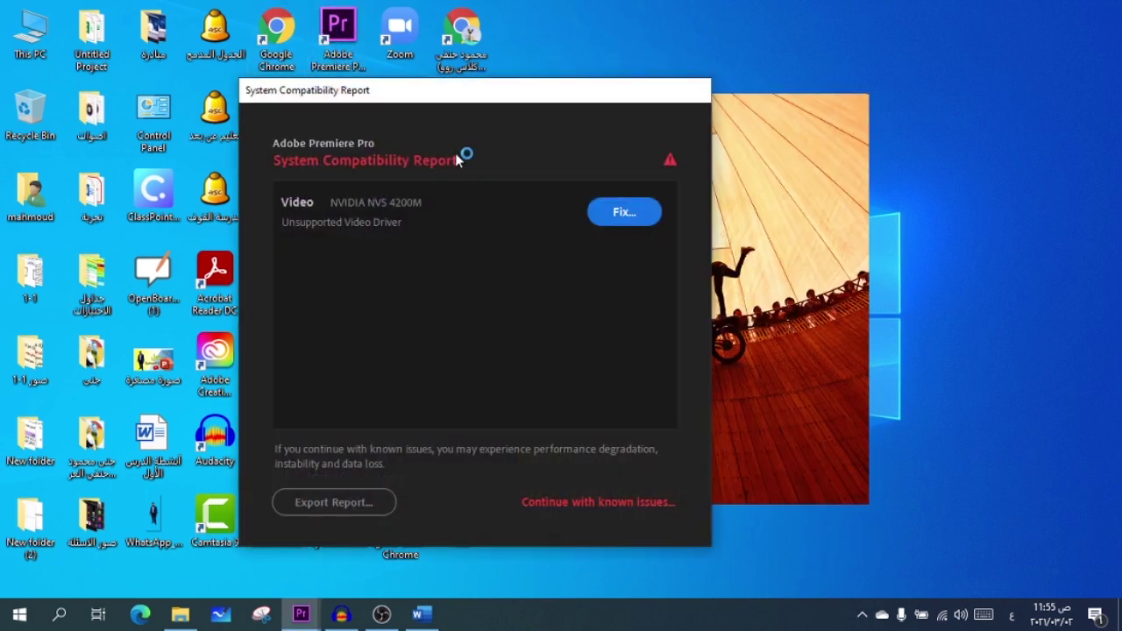
pyautogui.moveTo(429, 99); pyautogui.dragTo(493, 67)
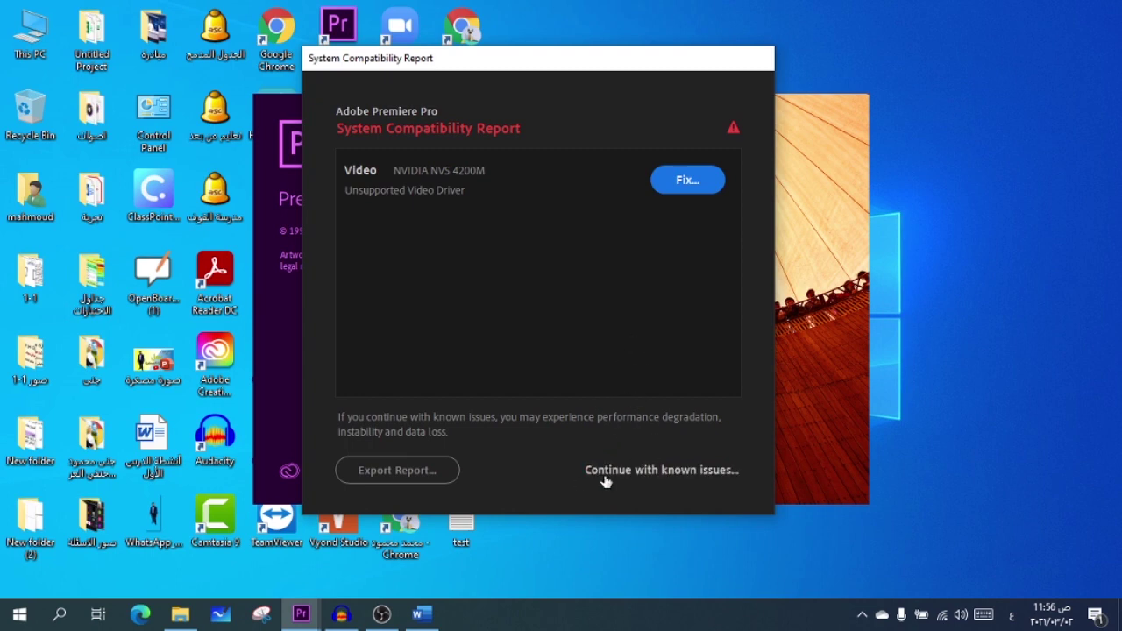
pyautogui.click(618, 473)
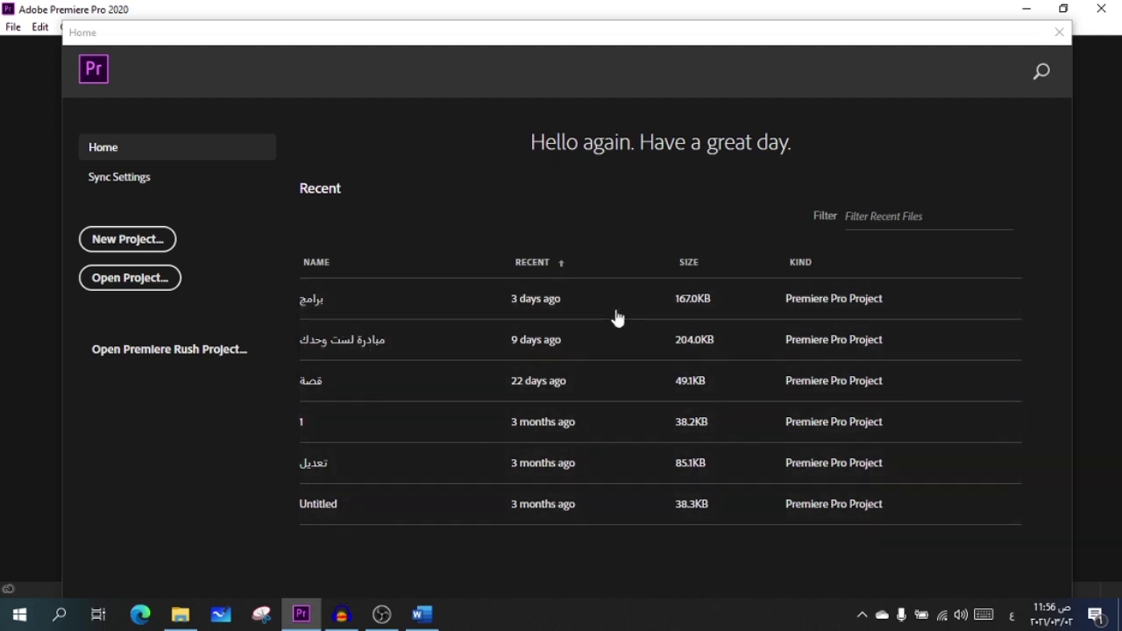
# Create a new project named تجربة, keeping the default Premiere Pro 14.0 save location
pyautogui.click(129, 249)
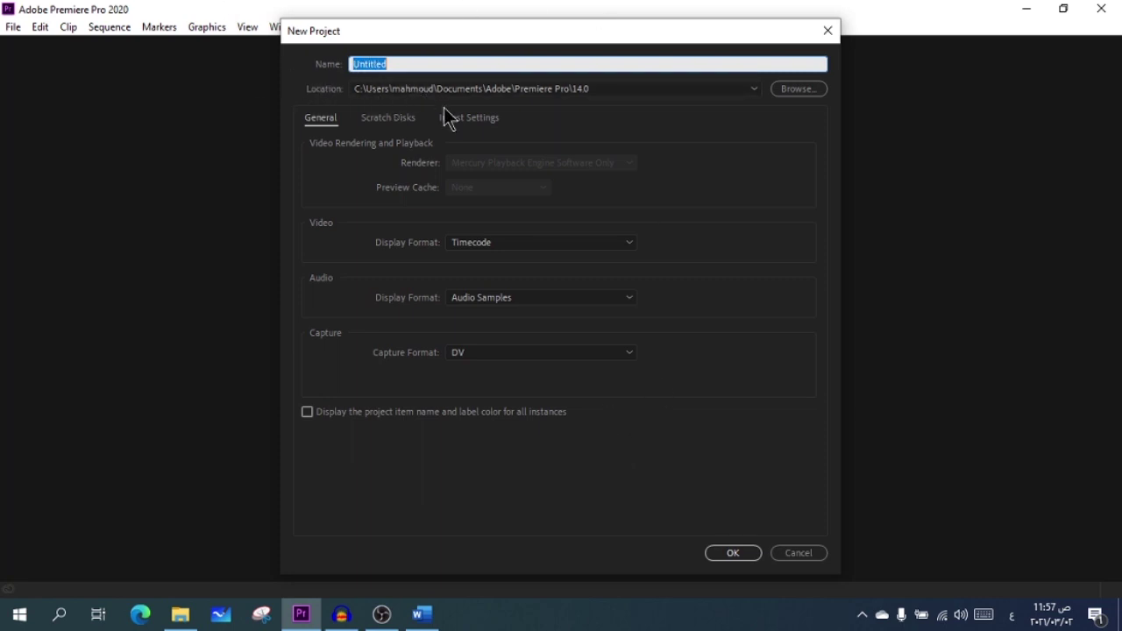
pyautogui.write('تج')
pyautogui.write('جربة')
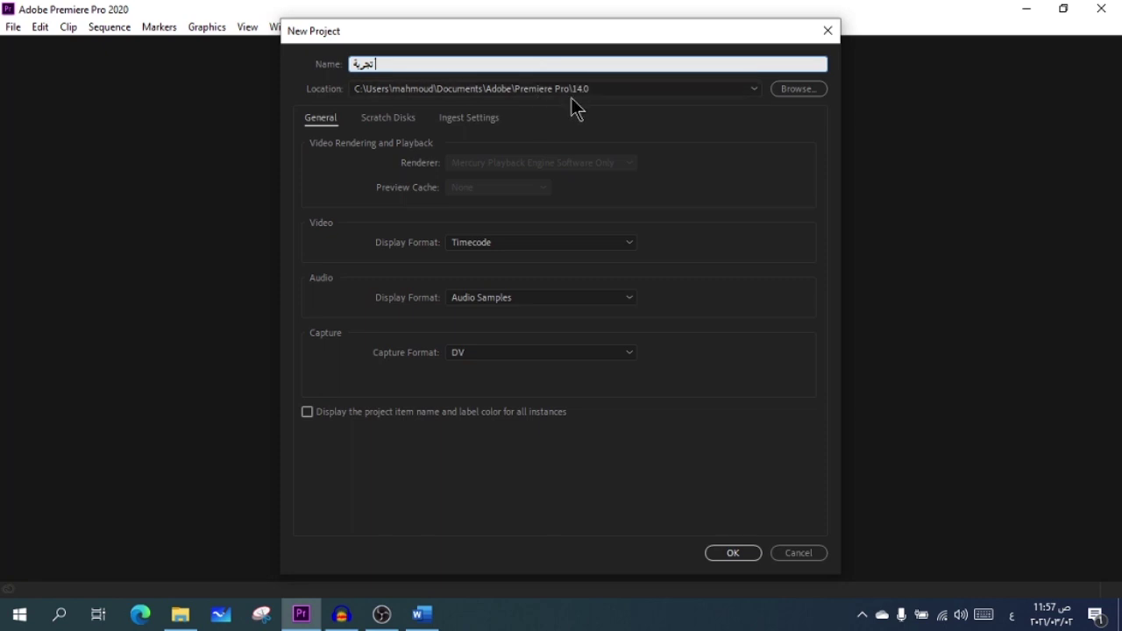
pyautogui.click(798, 91)
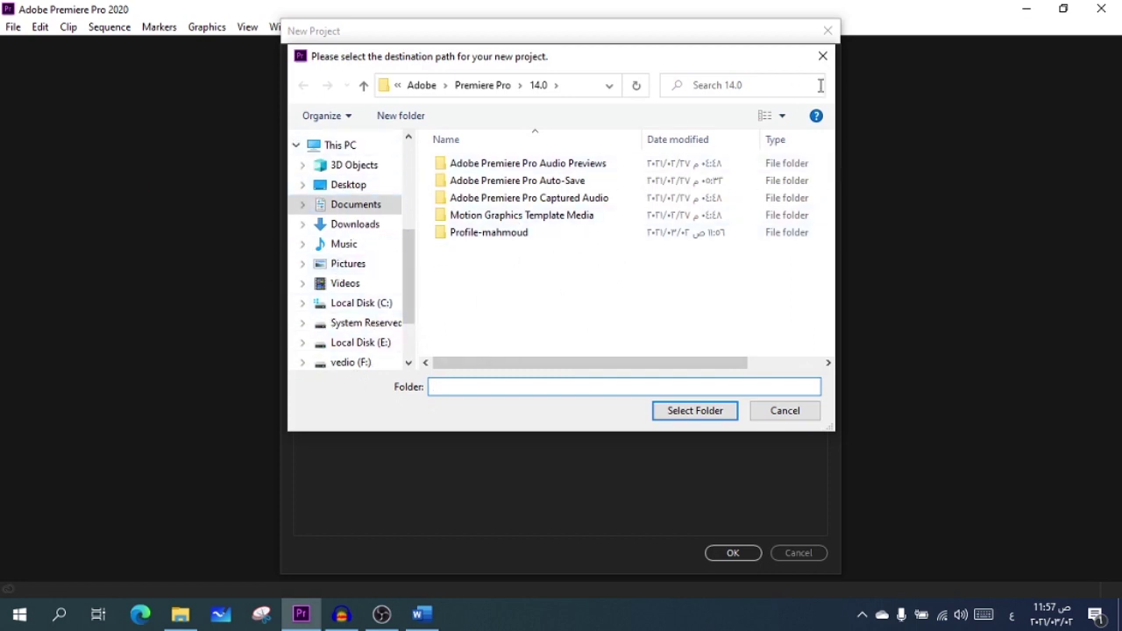
pyautogui.click(785, 410)
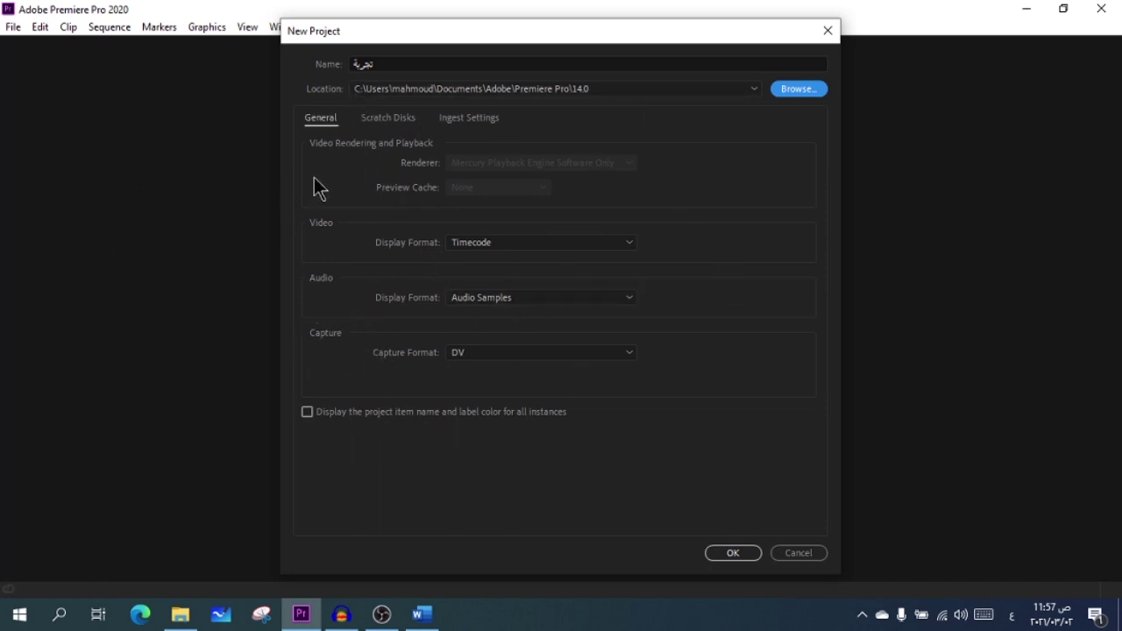
pyautogui.click(731, 553)
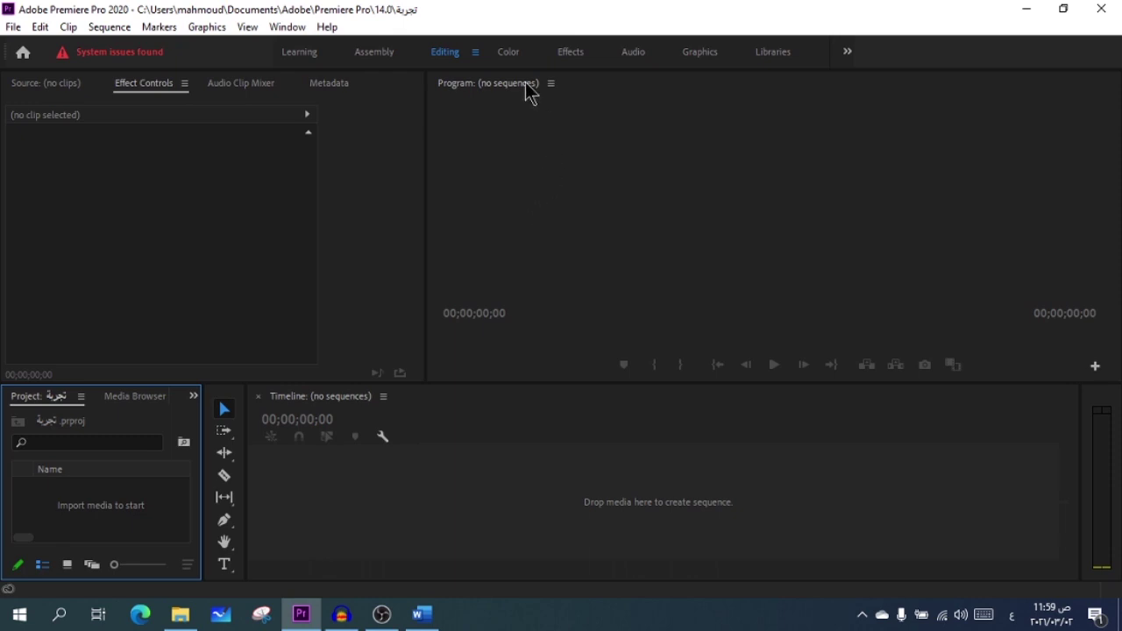
# Decline the Editing workspace reset and switch to the Graphics workspace via Window > Workspaces
pyautogui.doubleClick(446, 61)
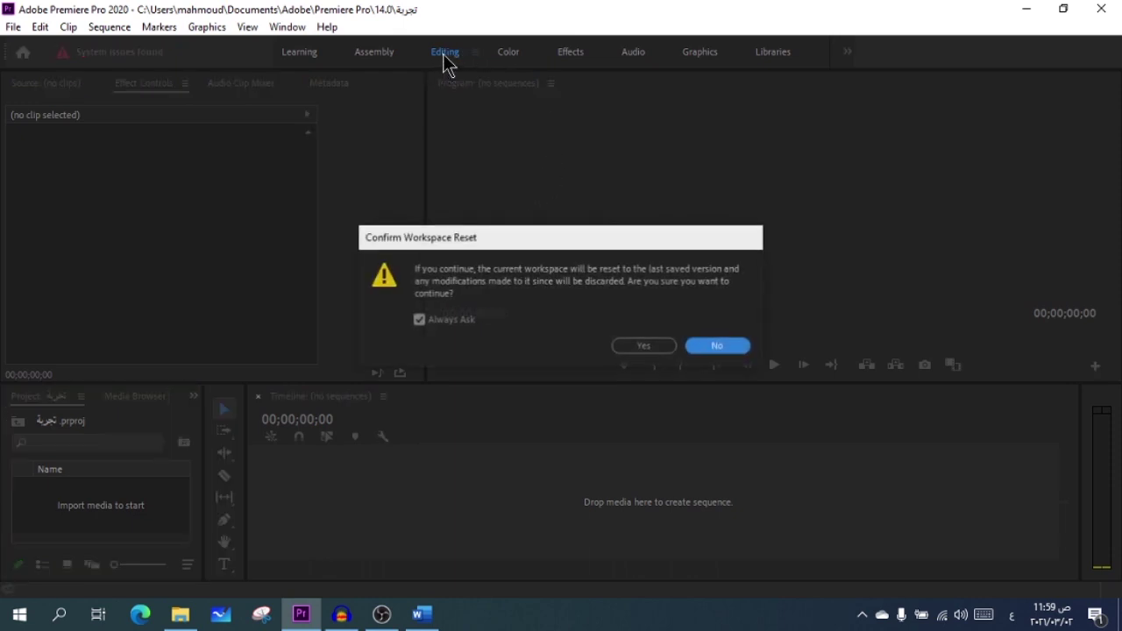
pyautogui.click(707, 345)
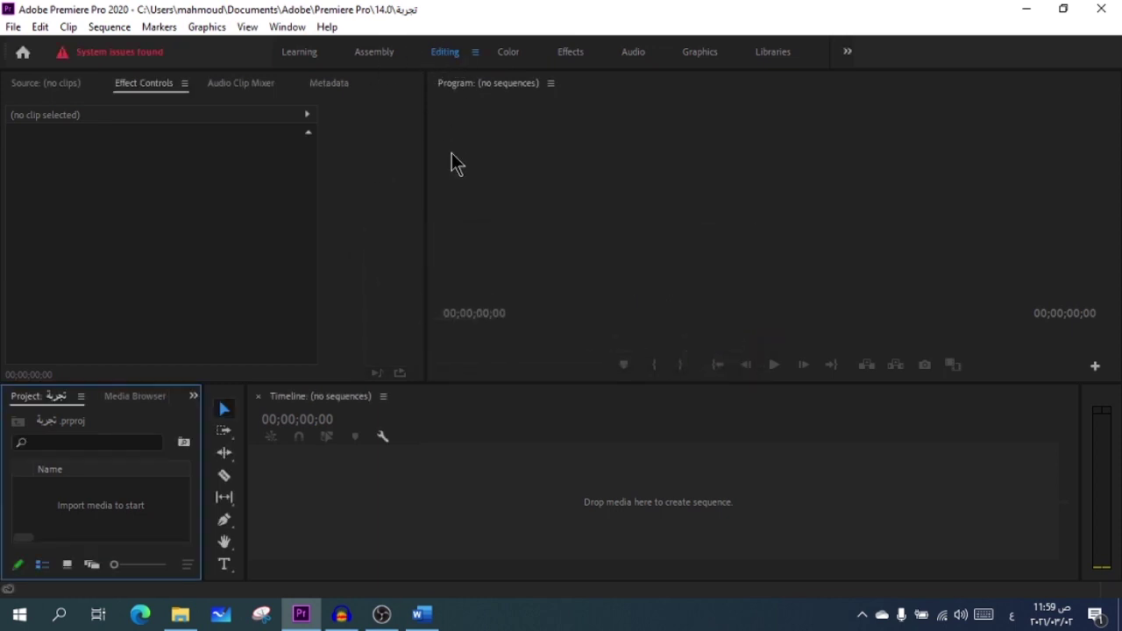
pyautogui.click(289, 28)
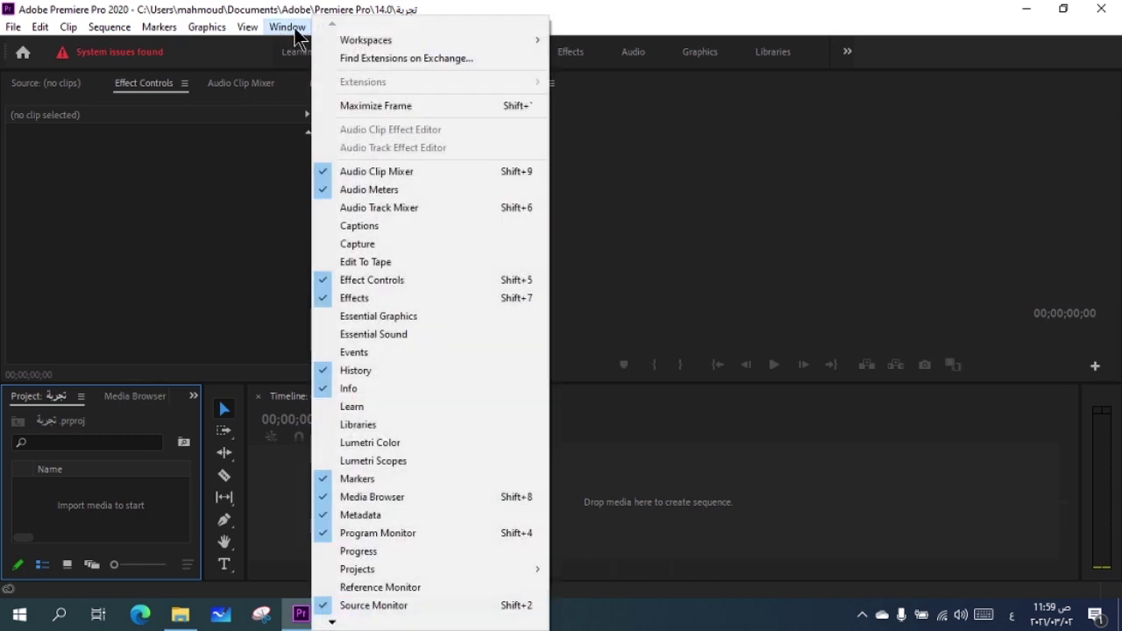
pyautogui.moveTo(352, 44)
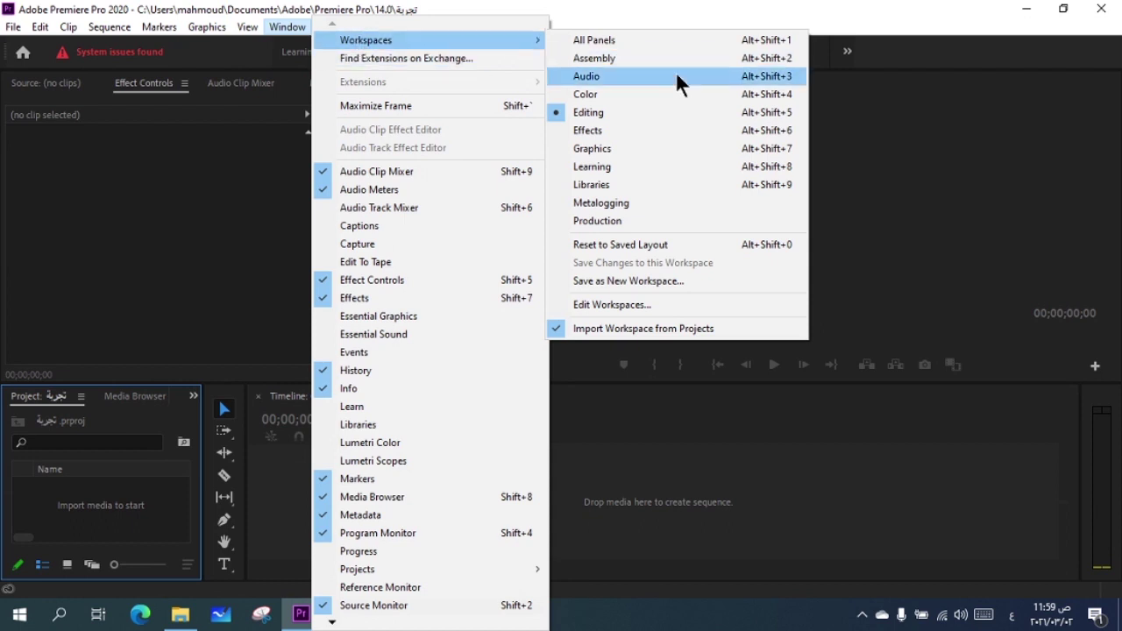
pyautogui.click(611, 113)
pyautogui.click(571, 51)
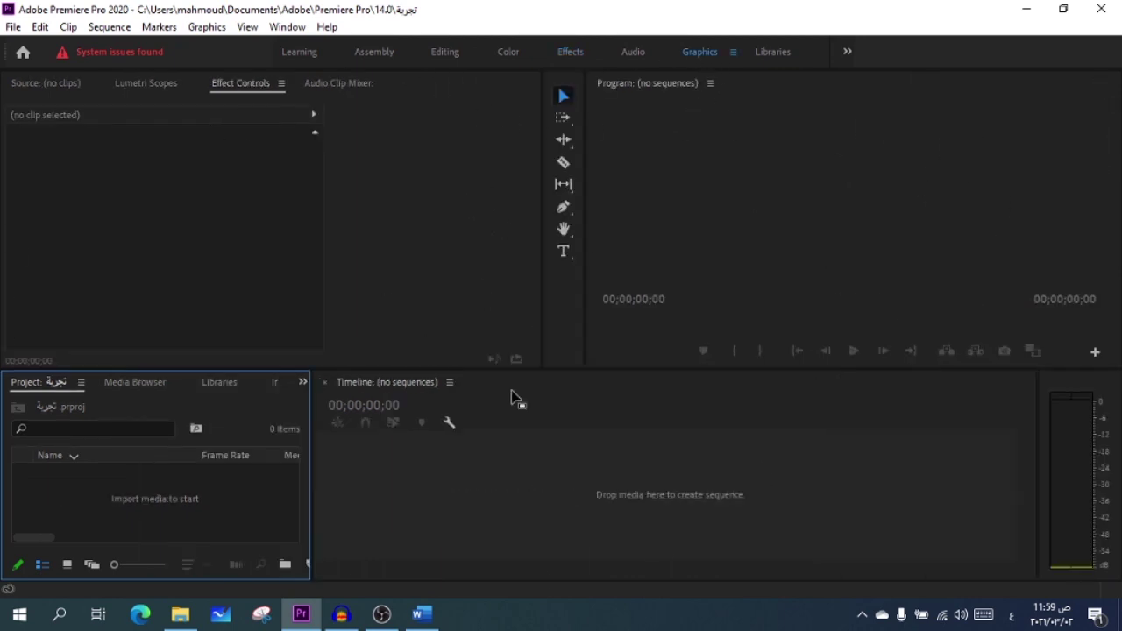
# Try the Assembly and Color workspaces, then return to Editing through Window > Workspaces
pyautogui.click(368, 60)
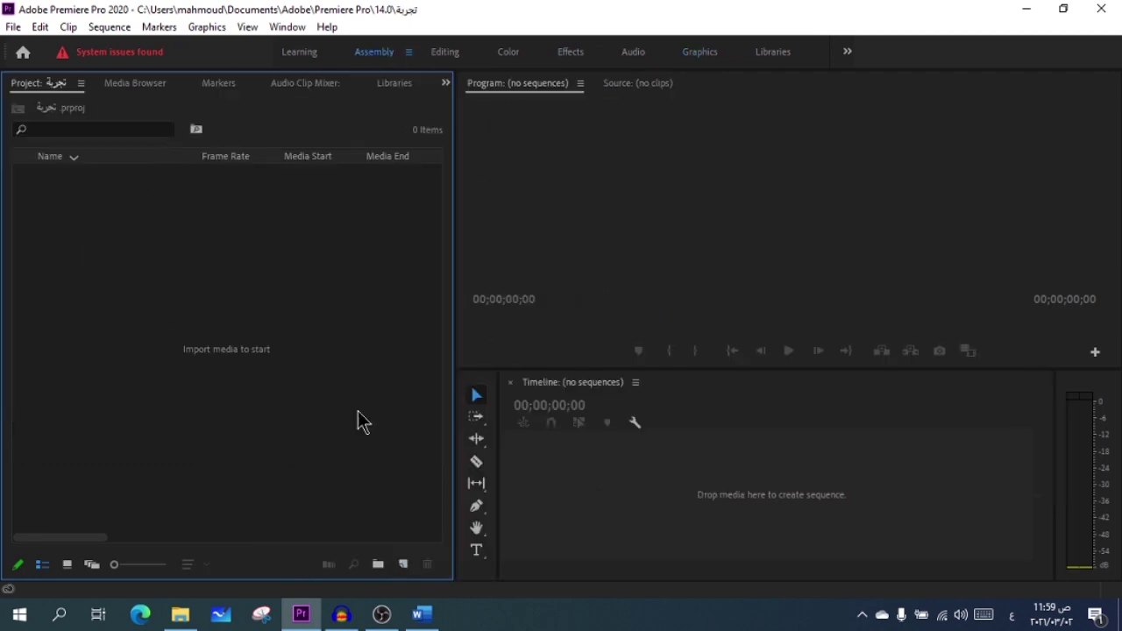
pyautogui.click(508, 52)
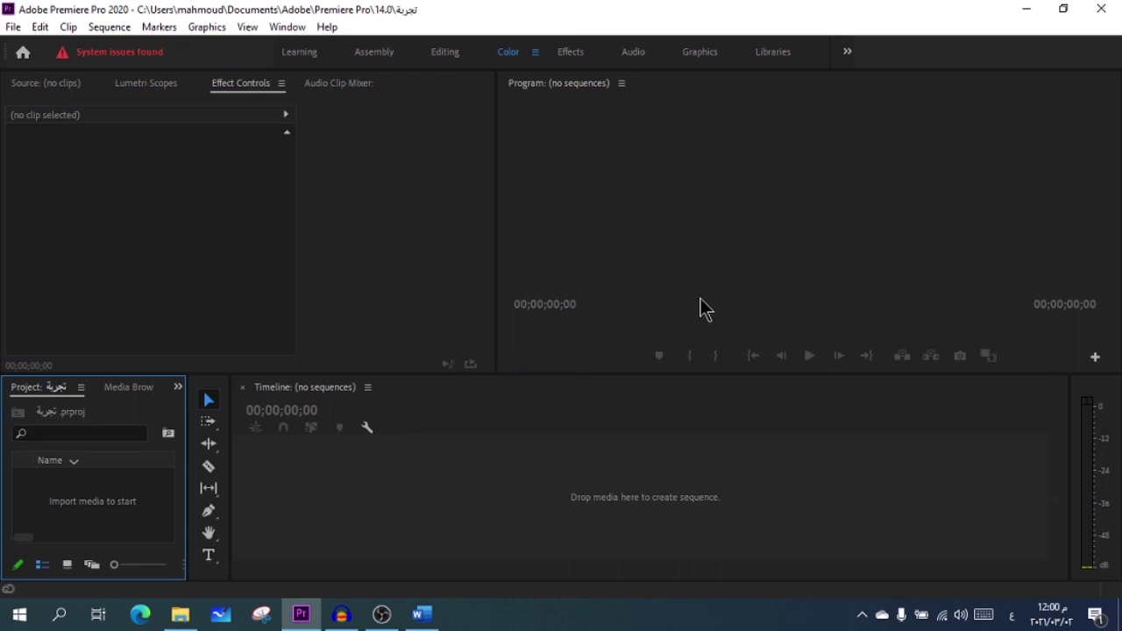
pyautogui.click(293, 29)
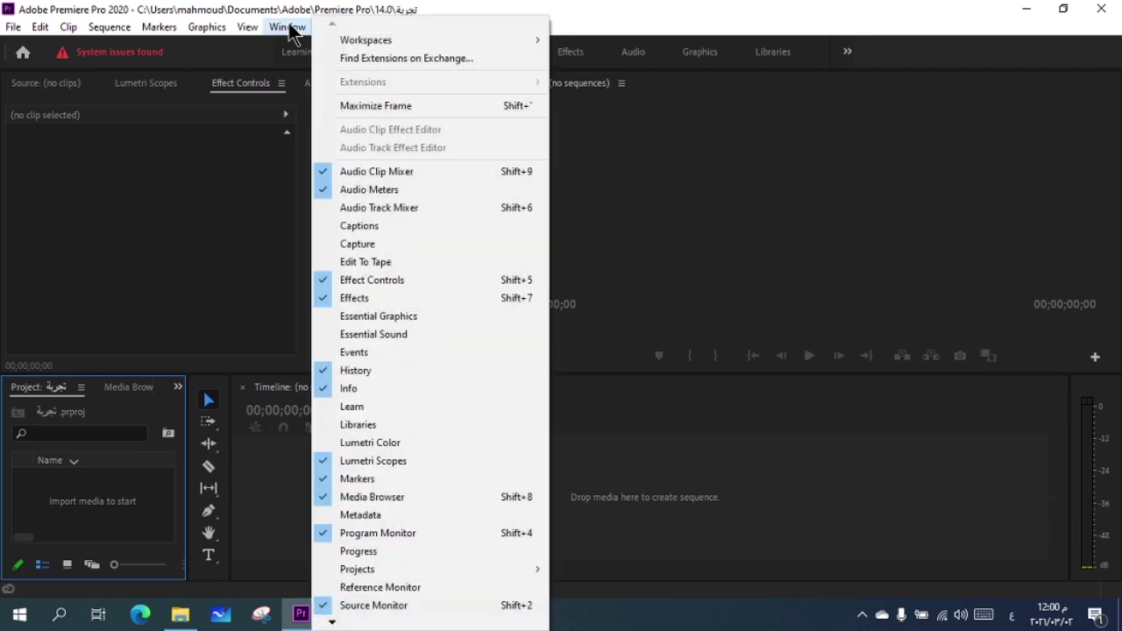
pyautogui.moveTo(363, 39)
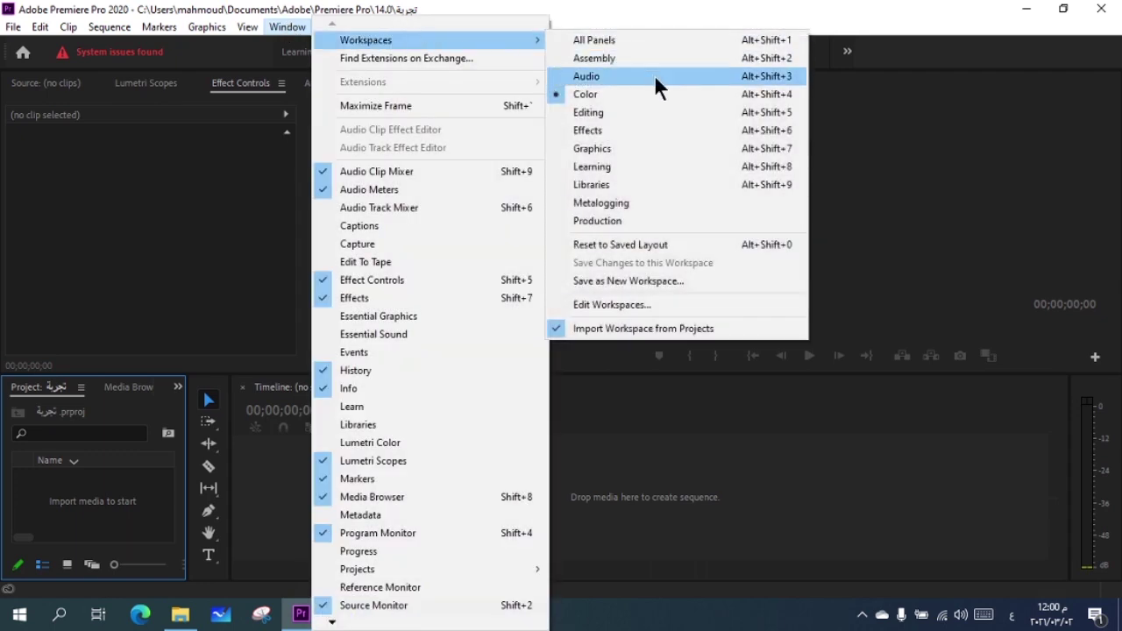
pyautogui.click(757, 114)
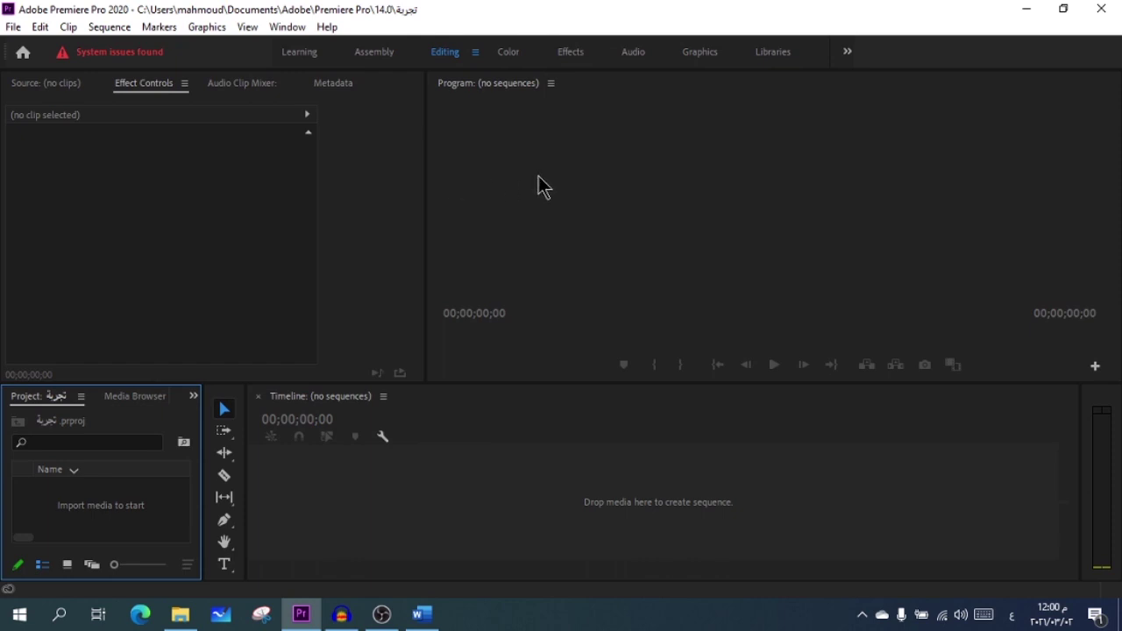
# Widen the tools strip to three columns and enlarge the Project panel, then focus Effect Controls
pyautogui.moveTo(248, 431); pyautogui.dragTo(289, 432)
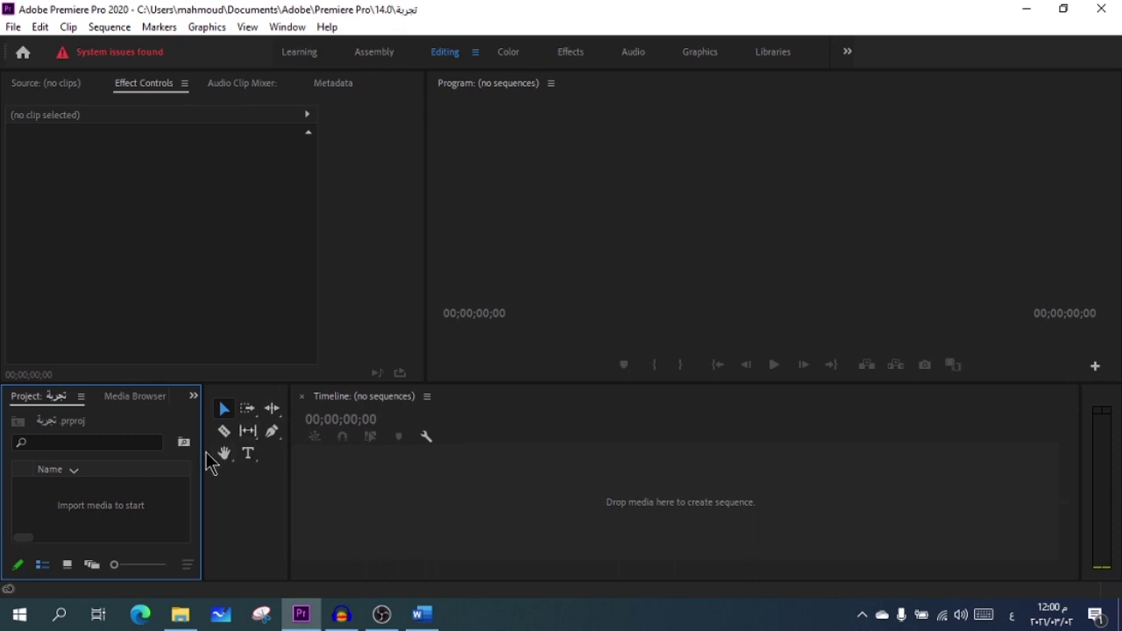
pyautogui.moveTo(203, 456); pyautogui.dragTo(247, 465)
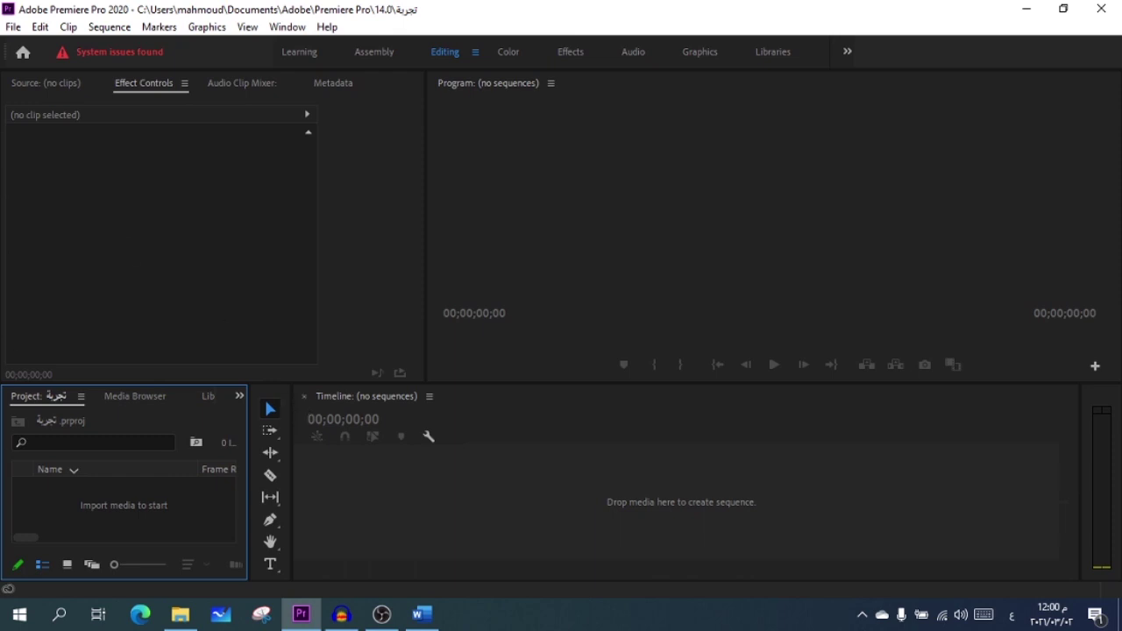
pyautogui.click(158, 195)
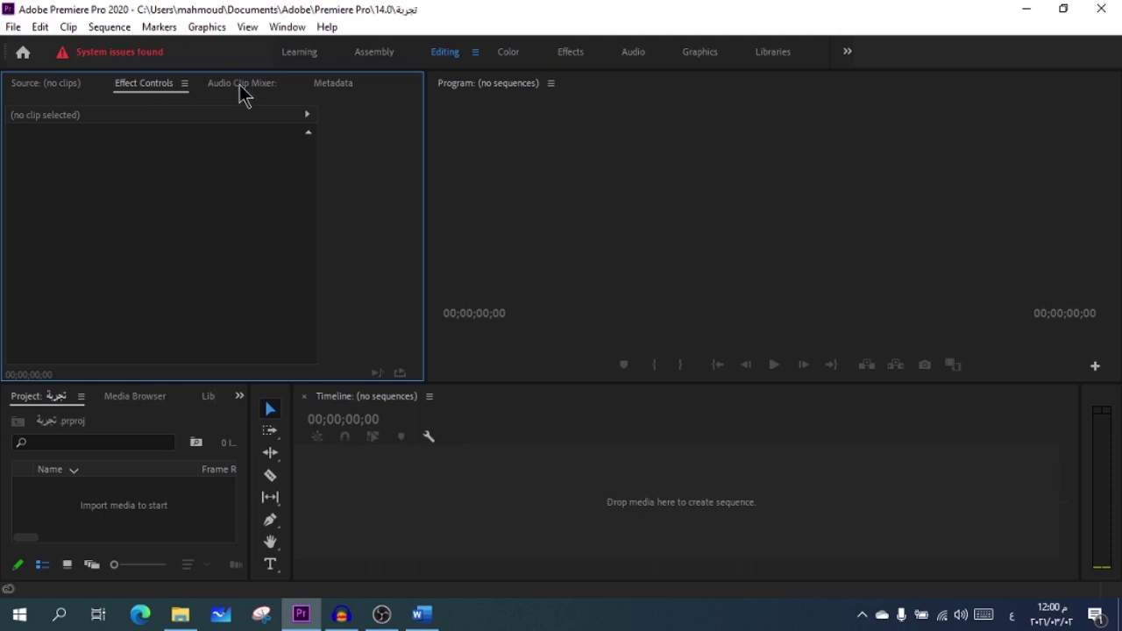
# Check the Audio Clip Mixer panel options, then close the Effect Controls panel
pyautogui.click(242, 88)
pyautogui.click(290, 83)
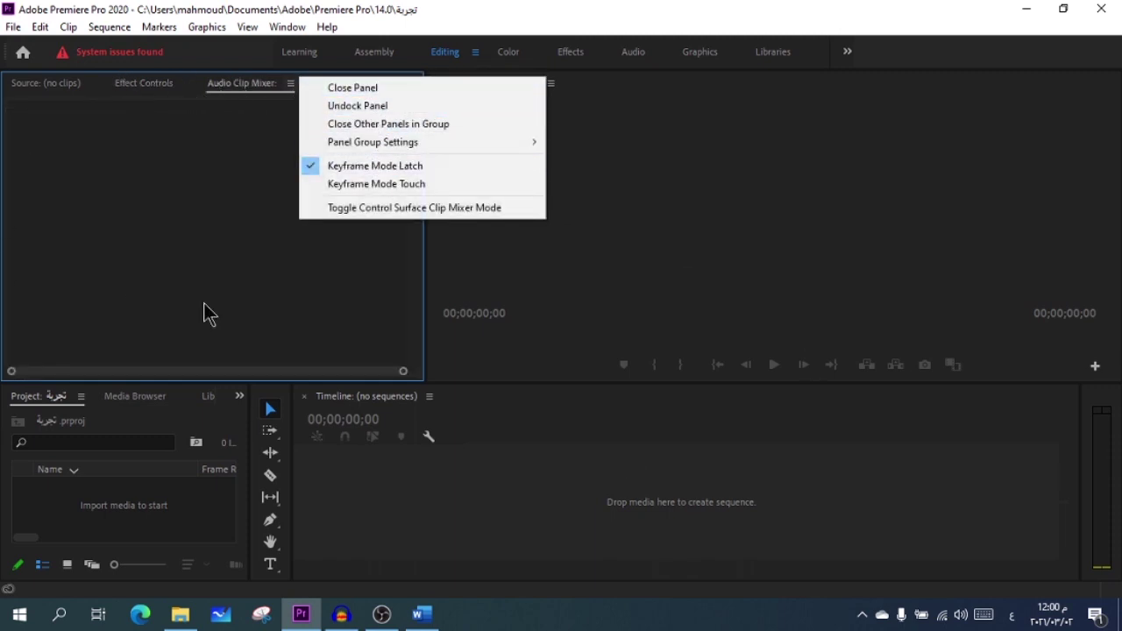
pyautogui.click(156, 88)
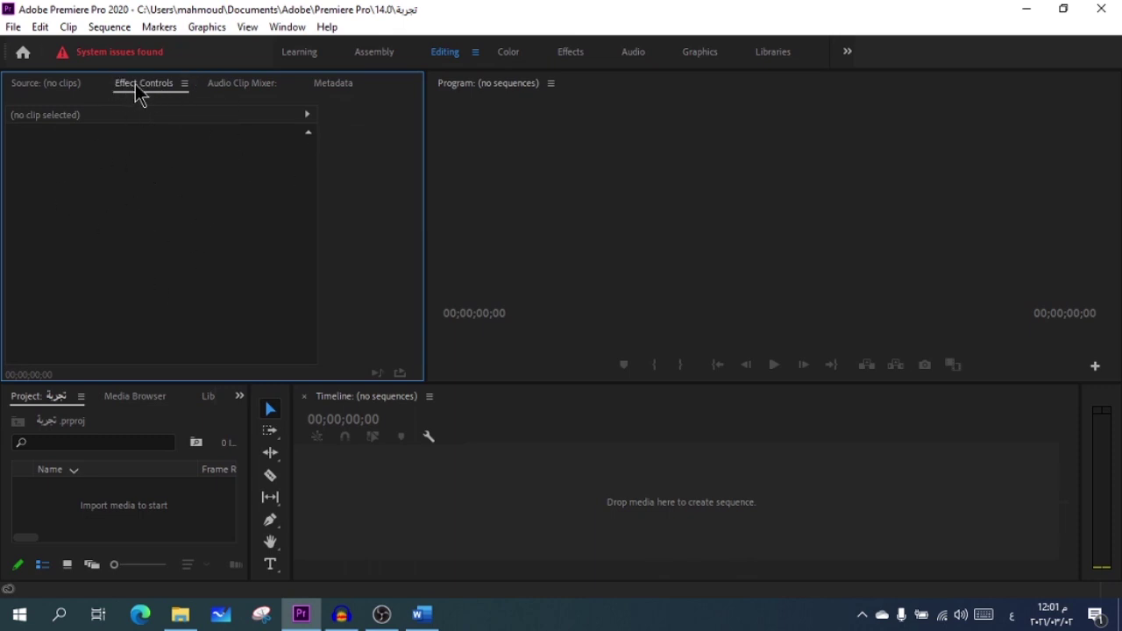
pyautogui.click(184, 83)
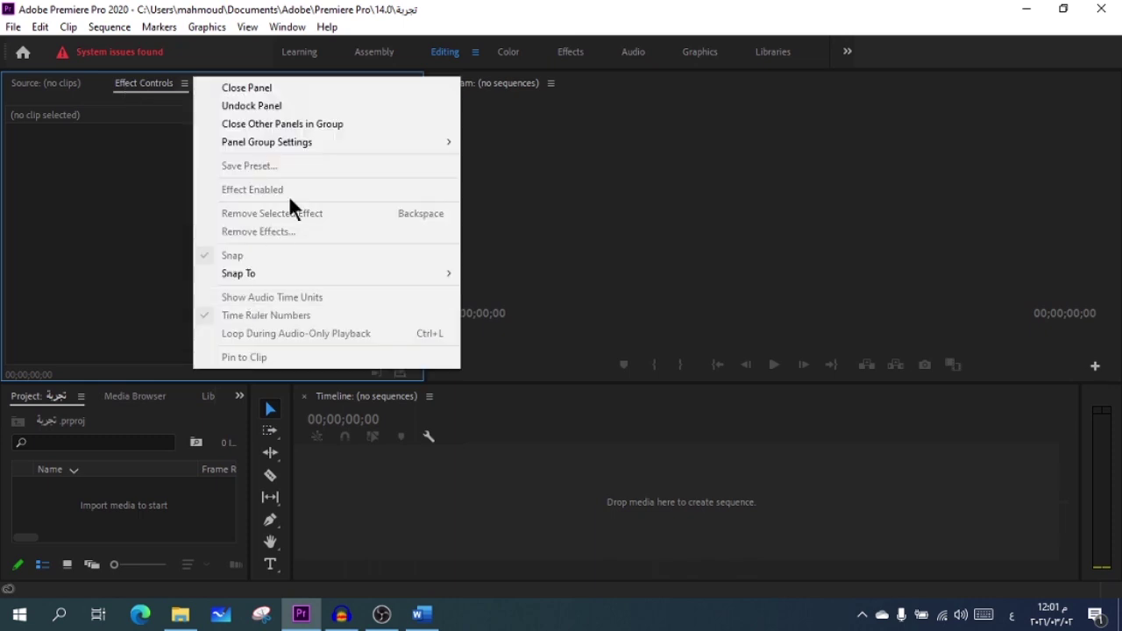
pyautogui.click(247, 91)
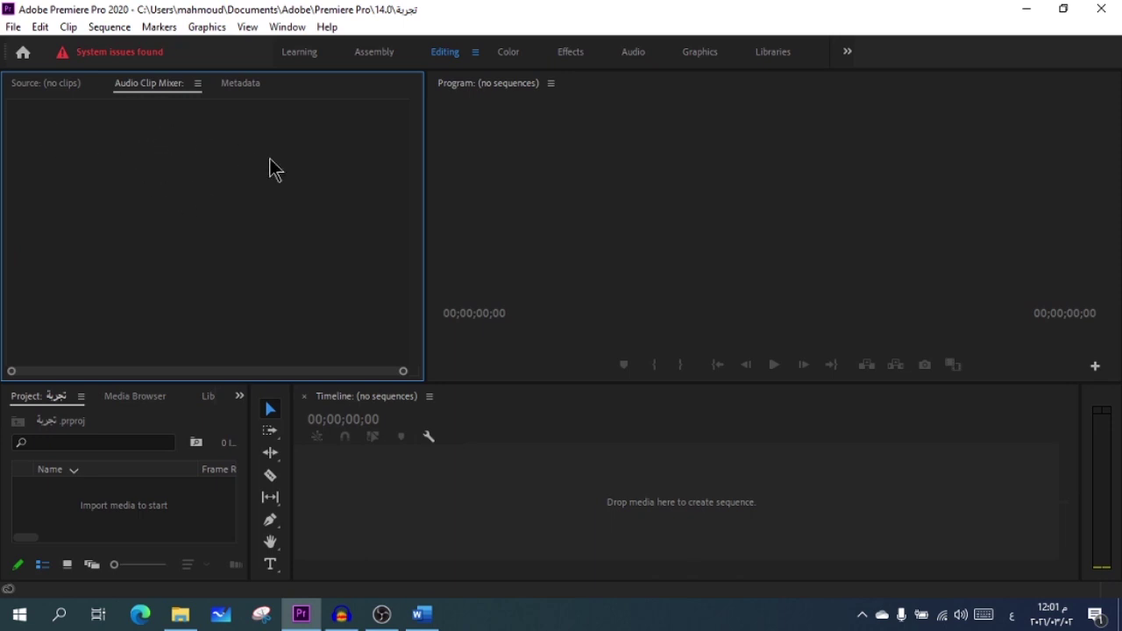
# Reopen Effect Controls from the Window menu, return its tab to place, and widen the Project panel
pyautogui.click(287, 27)
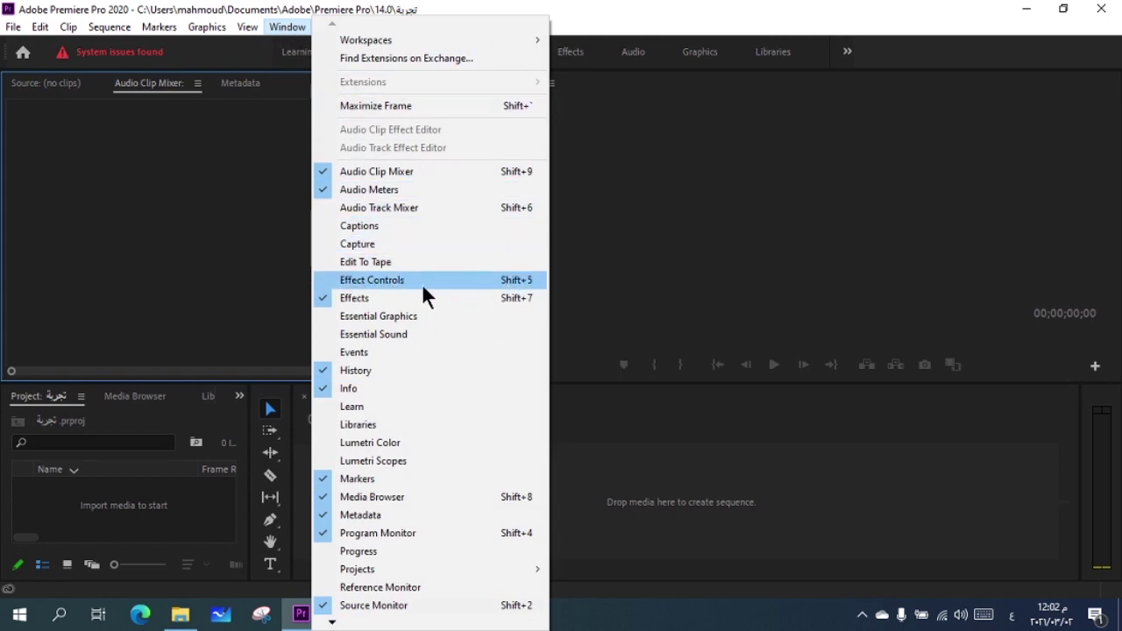
pyautogui.click(422, 281)
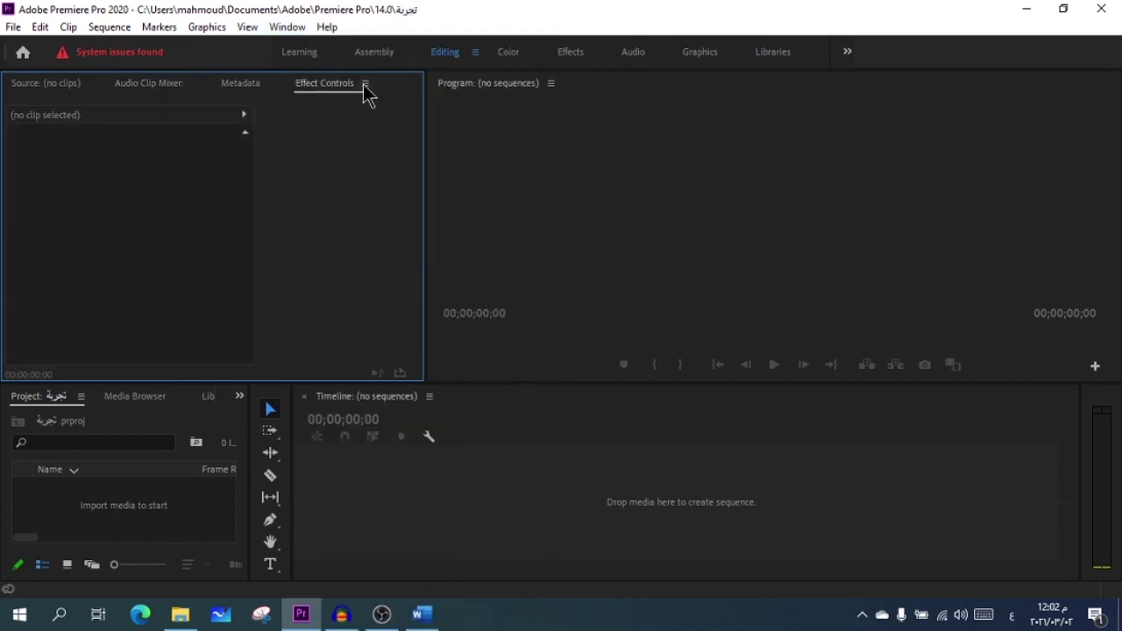
pyautogui.moveTo(340, 88); pyautogui.dragTo(150, 95)
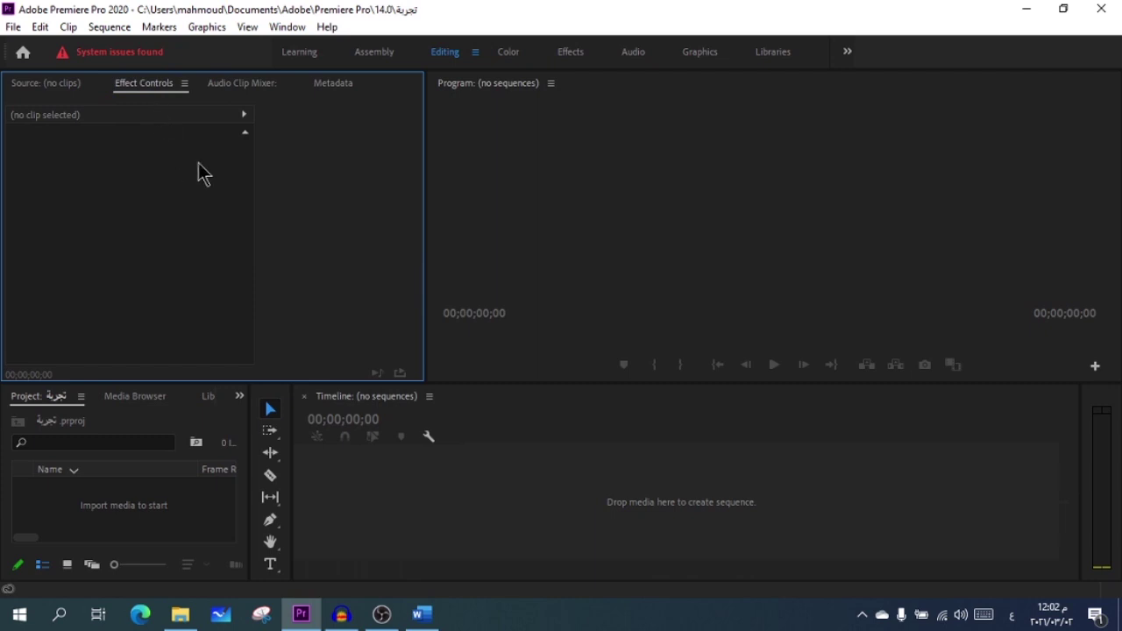
pyautogui.click(184, 85)
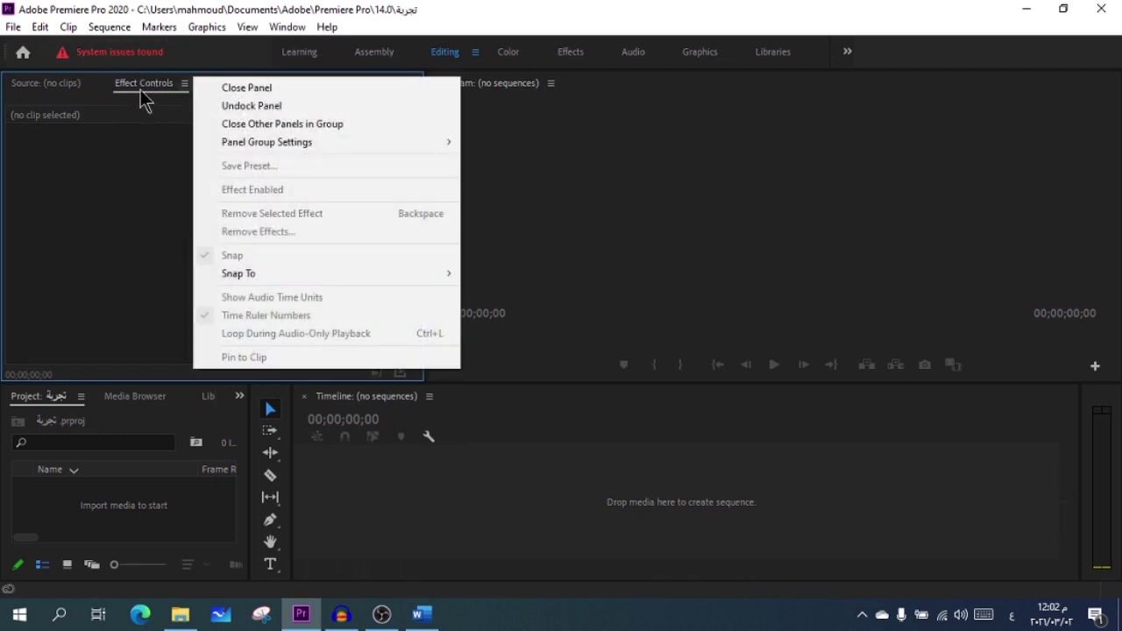
pyautogui.click(156, 182)
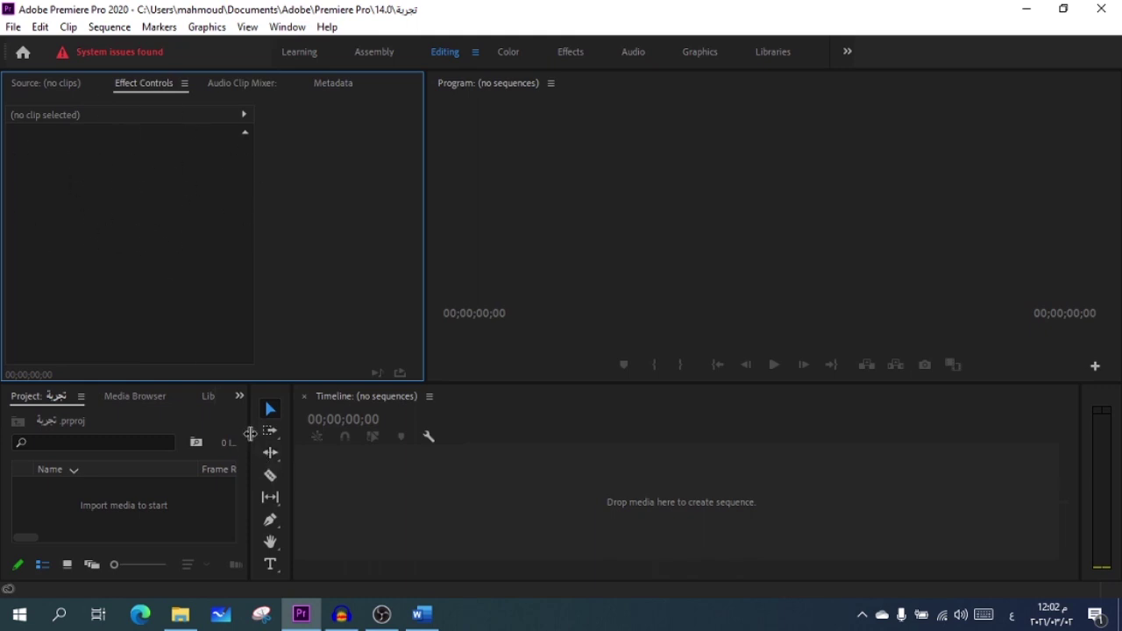
pyautogui.moveTo(251, 433); pyautogui.dragTo(296, 433)
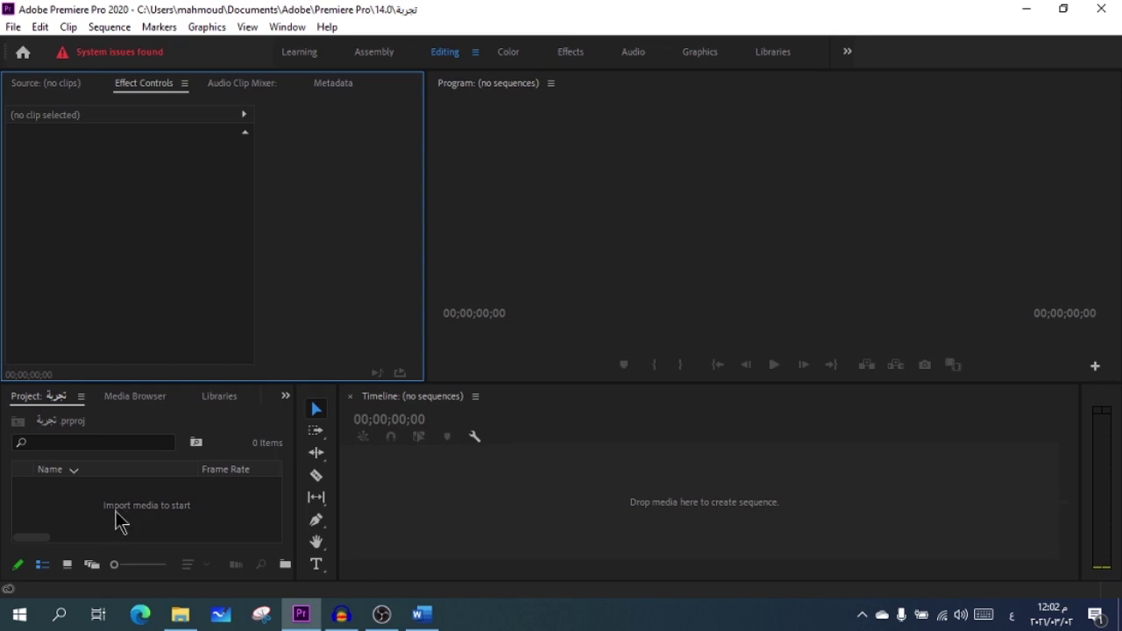
# Browse drive F: (vedio) in Media Browser and drag a video onto the Timeline as a new sequence
pyautogui.click(196, 513)
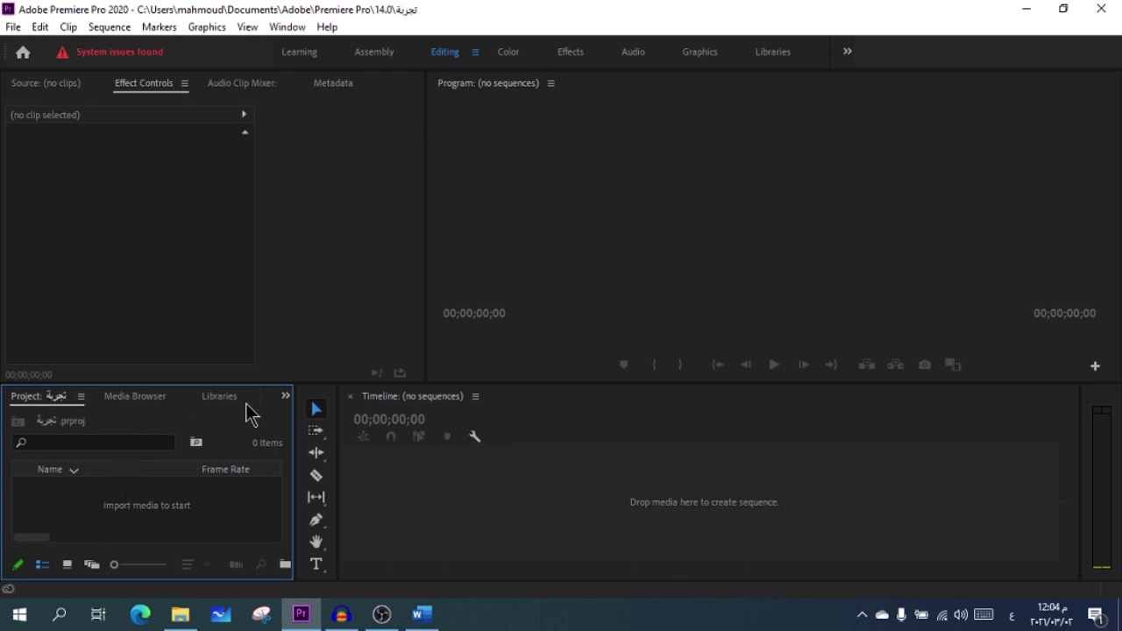
pyautogui.click(144, 402)
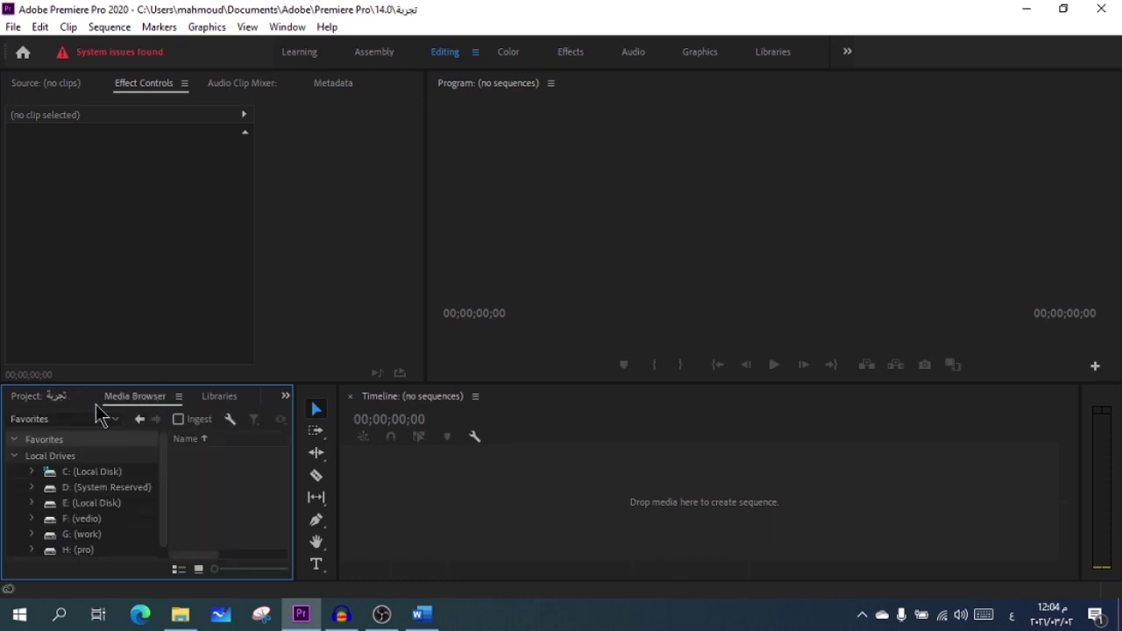
pyautogui.click(71, 517)
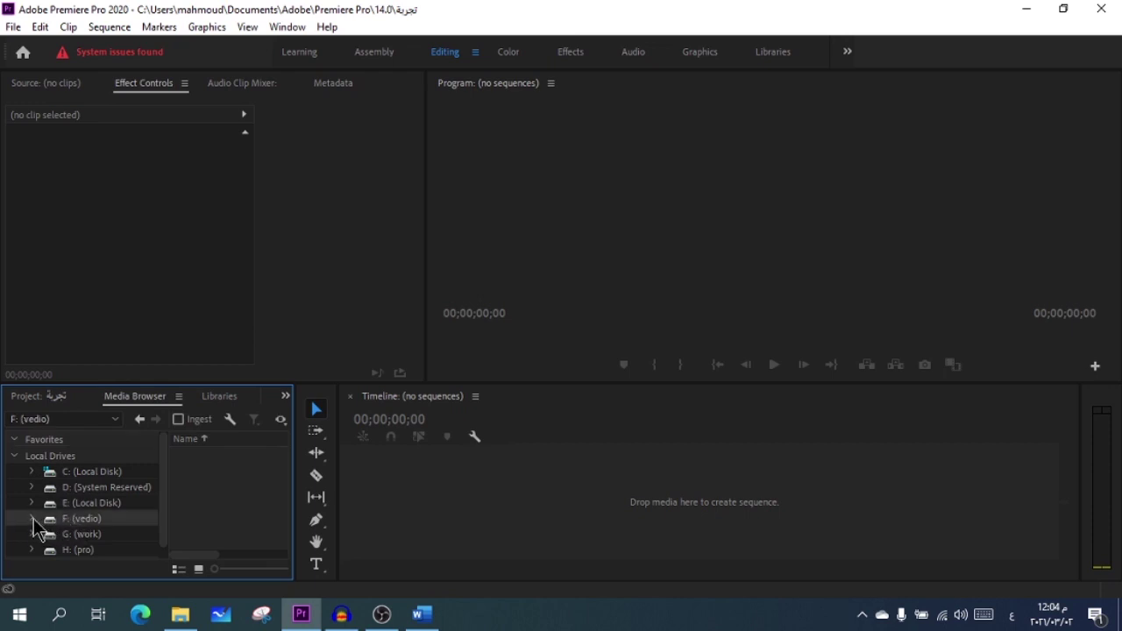
pyautogui.click(33, 519)
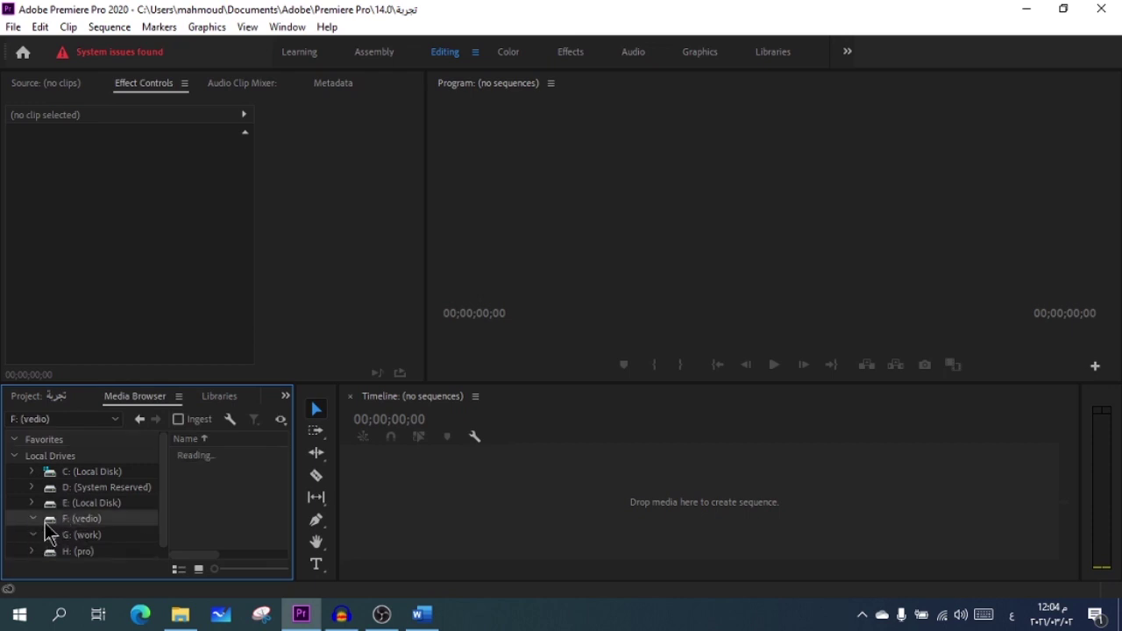
pyautogui.scroll(-1, 48, 522)
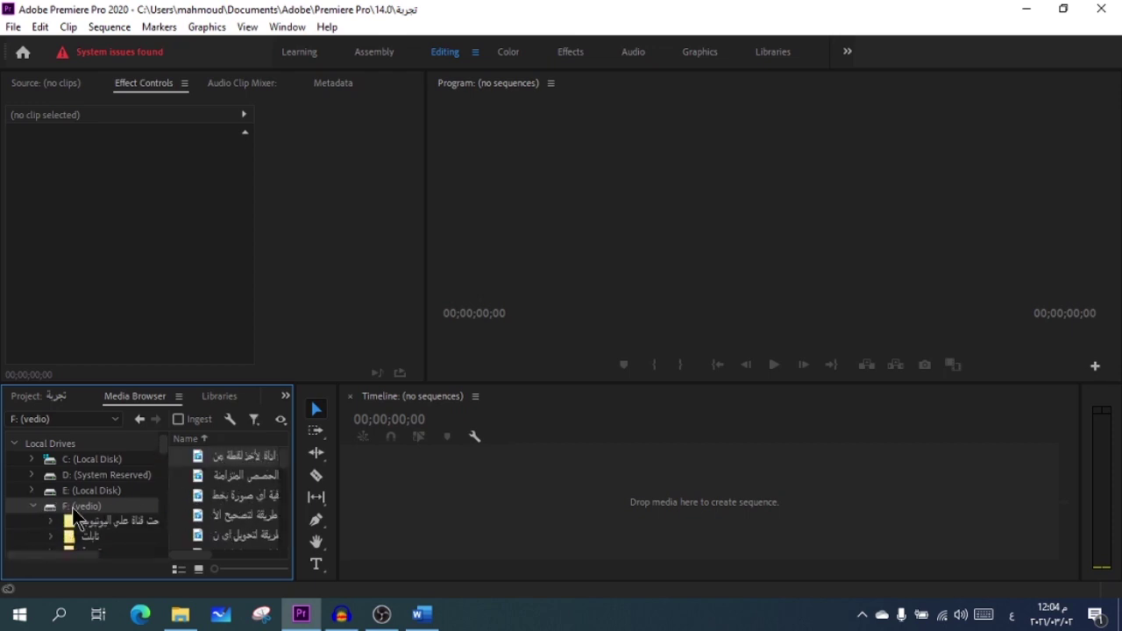
pyautogui.moveTo(208, 555)
pyautogui.mouseDown()
pyautogui.moveTo(238, 559)
pyautogui.moveTo(215, 557)
pyautogui.mouseUp()
pyautogui.moveTo(219, 482); pyautogui.dragTo(493, 504)
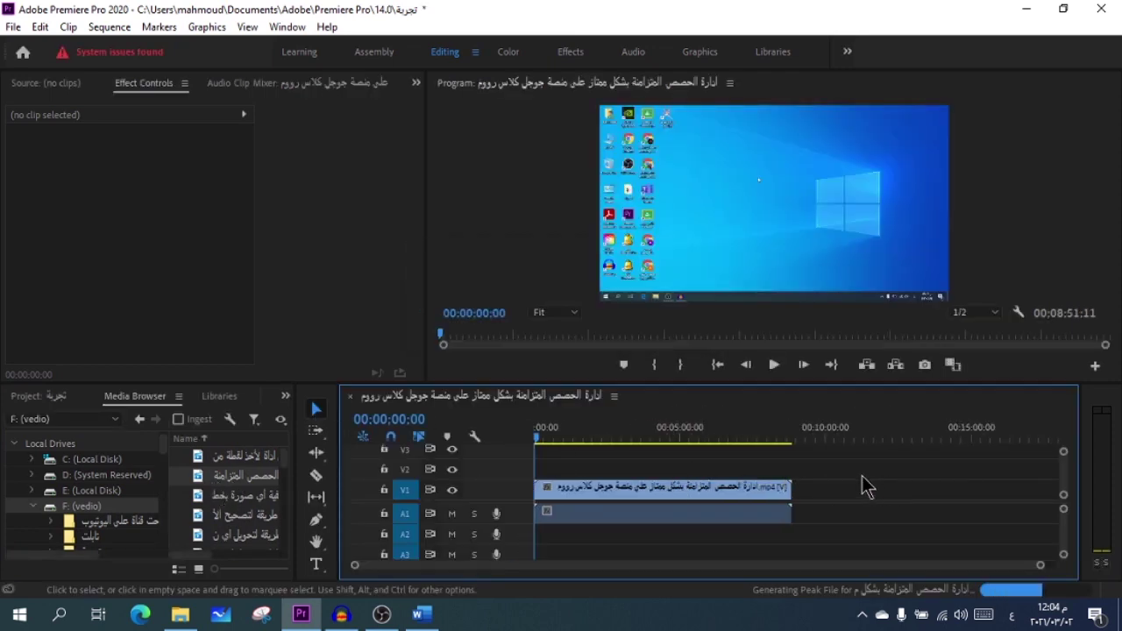
# Delete the V1 and A1 clips and close the empty sequence
pyautogui.moveTo(856, 474); pyautogui.dragTo(517, 574)
pyautogui.press('Delete')
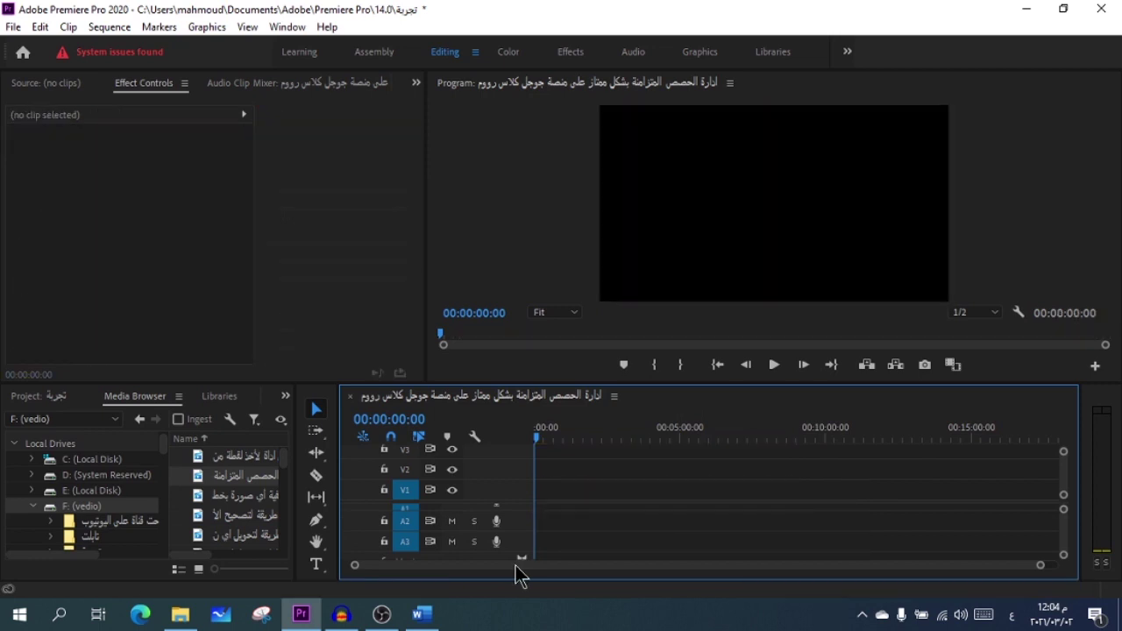
pyautogui.hotkey('ctrl', 'w')
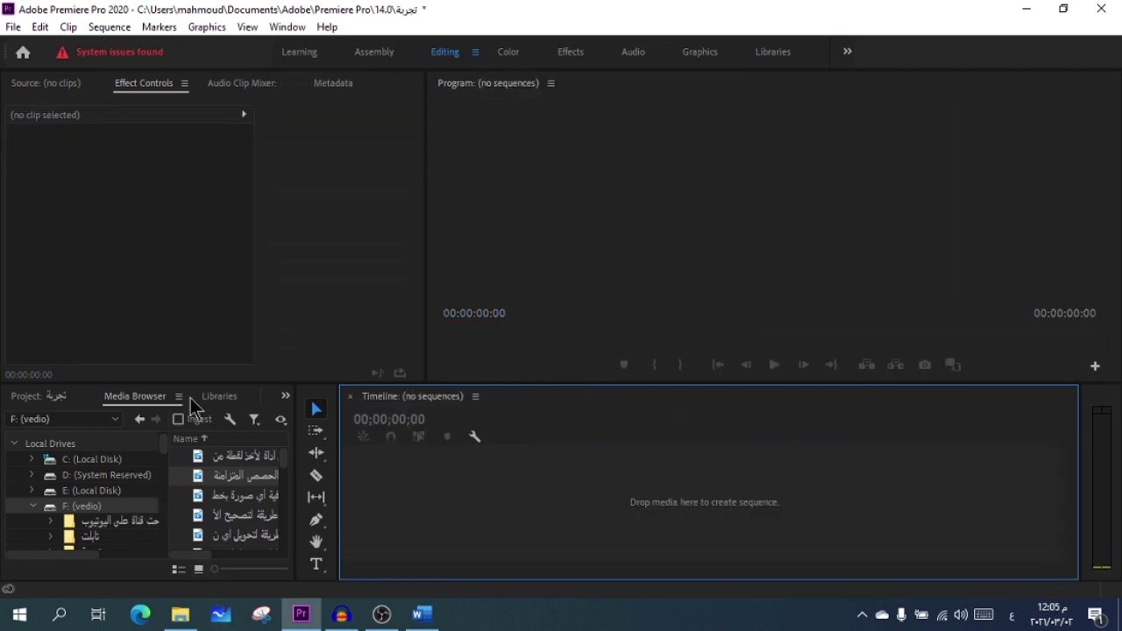
# Look through the Libraries, Info and Effects panels, returning to Media Browser
pyautogui.click(224, 397)
pyautogui.click(256, 399)
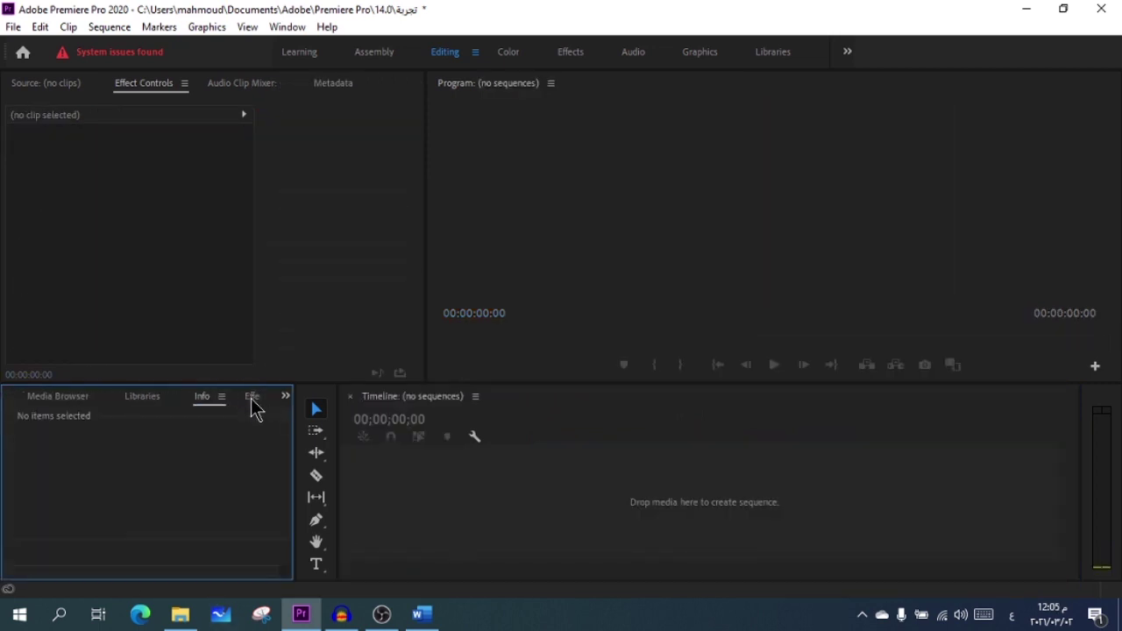
pyautogui.click(252, 399)
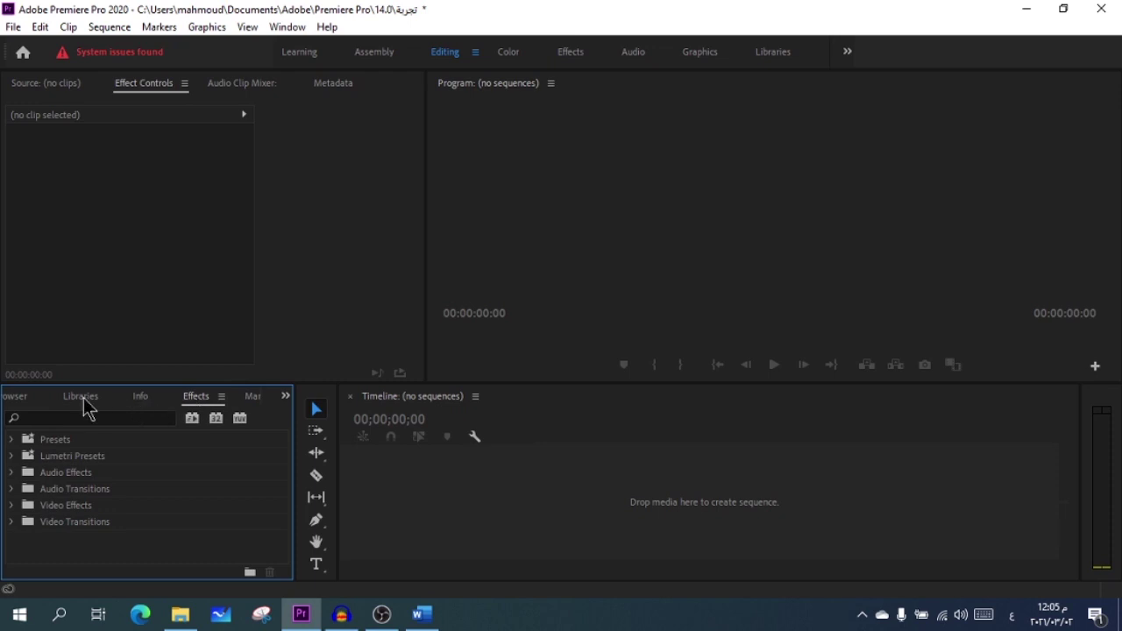
pyautogui.click(34, 404)
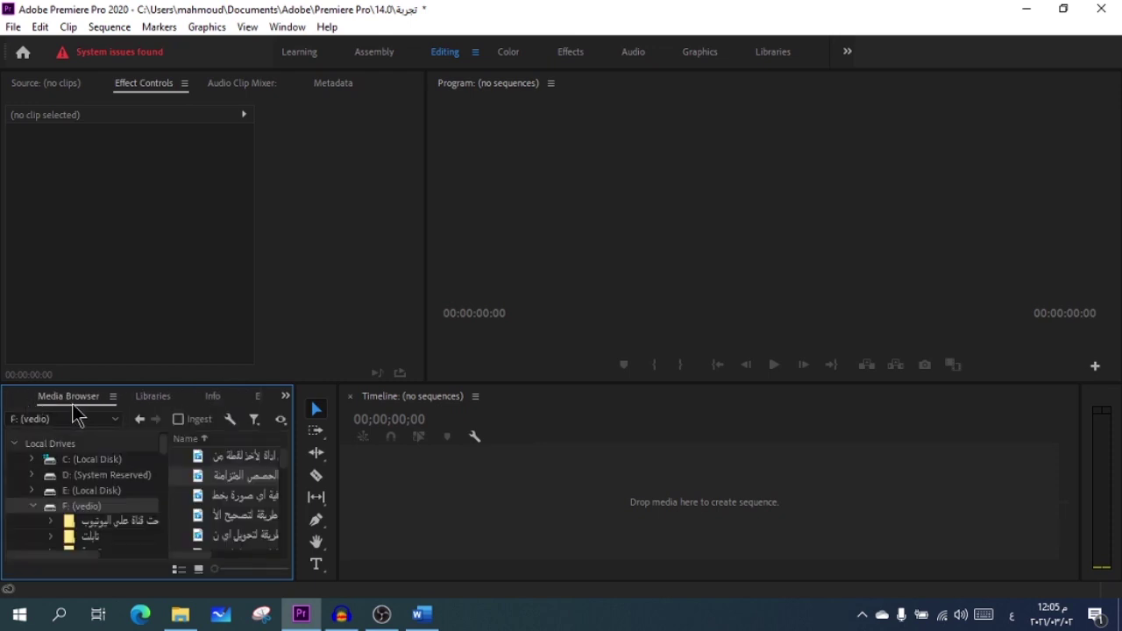
# Bring the Project panel back to list the imported video and its sequence
pyautogui.click(29, 402)
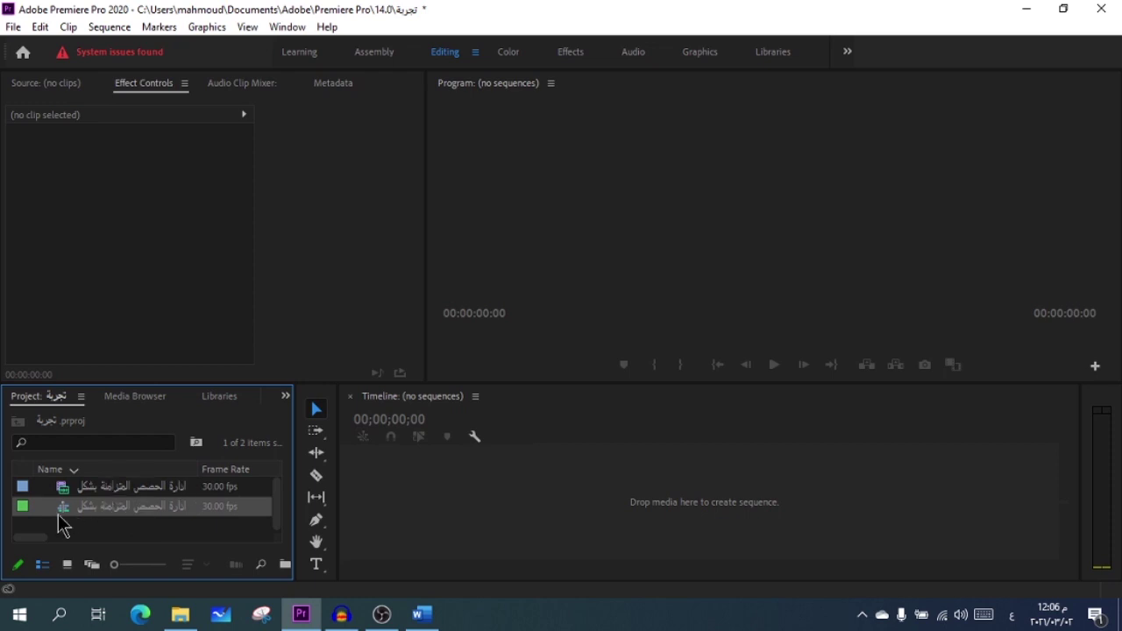
# Switch the Project panel to Icon and Freeform view and resize the thumbnails
pyautogui.click(66, 565)
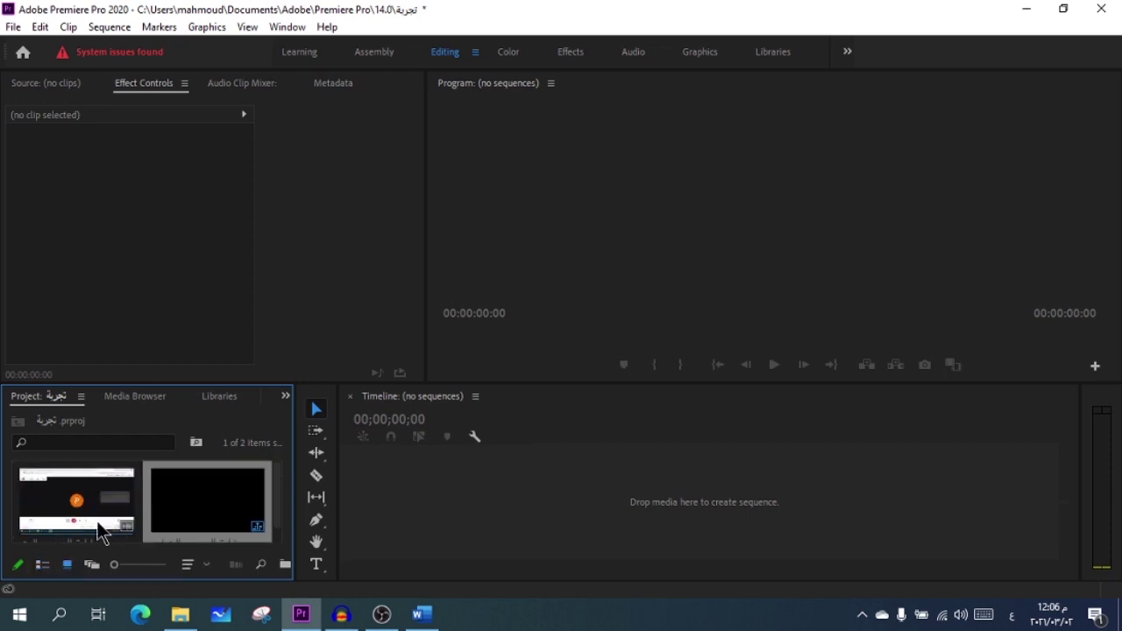
pyautogui.moveTo(114, 565)
pyautogui.mouseDown()
pyautogui.moveTo(147, 565)
pyautogui.moveTo(114, 565)
pyautogui.mouseUp()
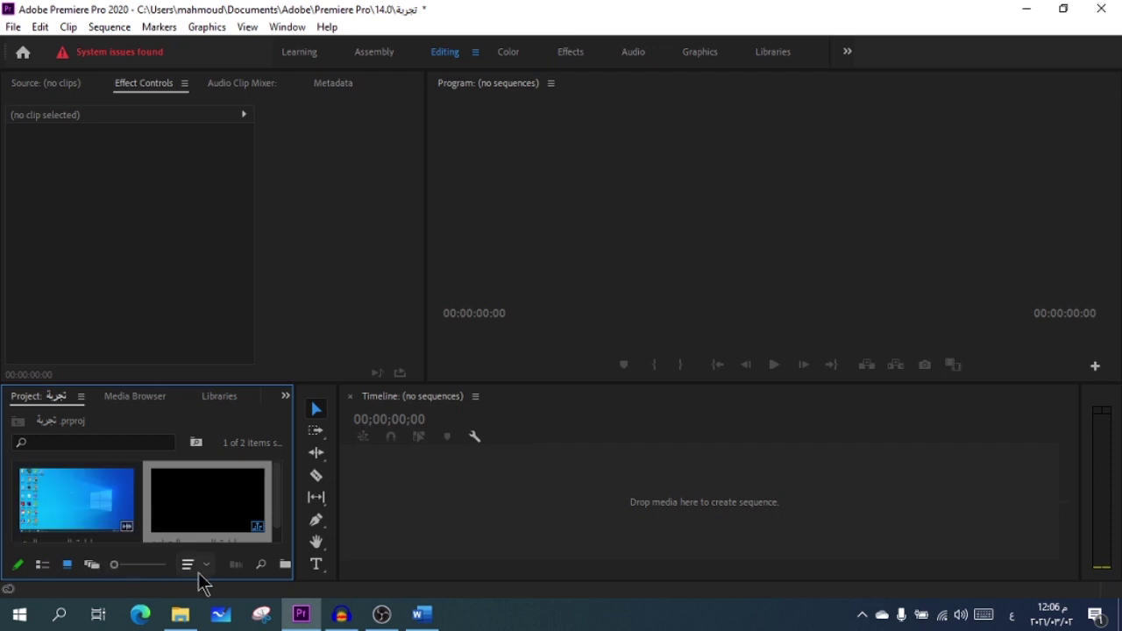
pyautogui.click(92, 564)
pyautogui.moveTo(145, 566); pyautogui.dragTo(109, 571)
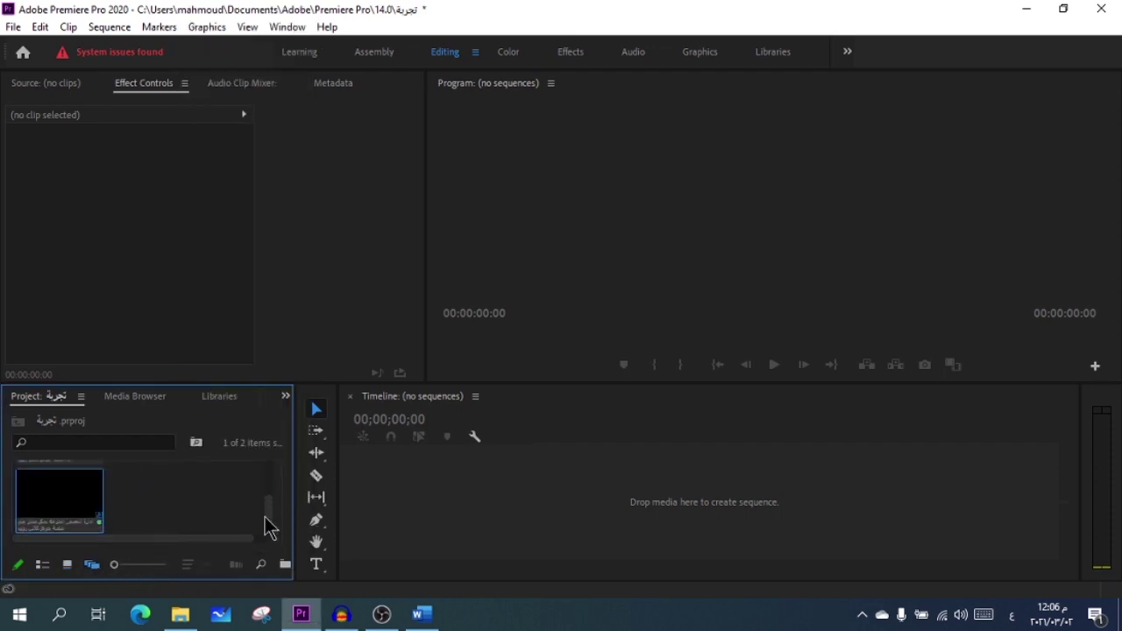
# Select and delete the sequence and the video clip one at a time
pyautogui.moveTo(268, 526)
pyautogui.mouseDown()
pyautogui.moveTo(278, 483)
pyautogui.moveTo(269, 543)
pyautogui.moveTo(268, 476)
pyautogui.mouseUp()
pyautogui.moveTo(115, 572); pyautogui.dragTo(127, 579)
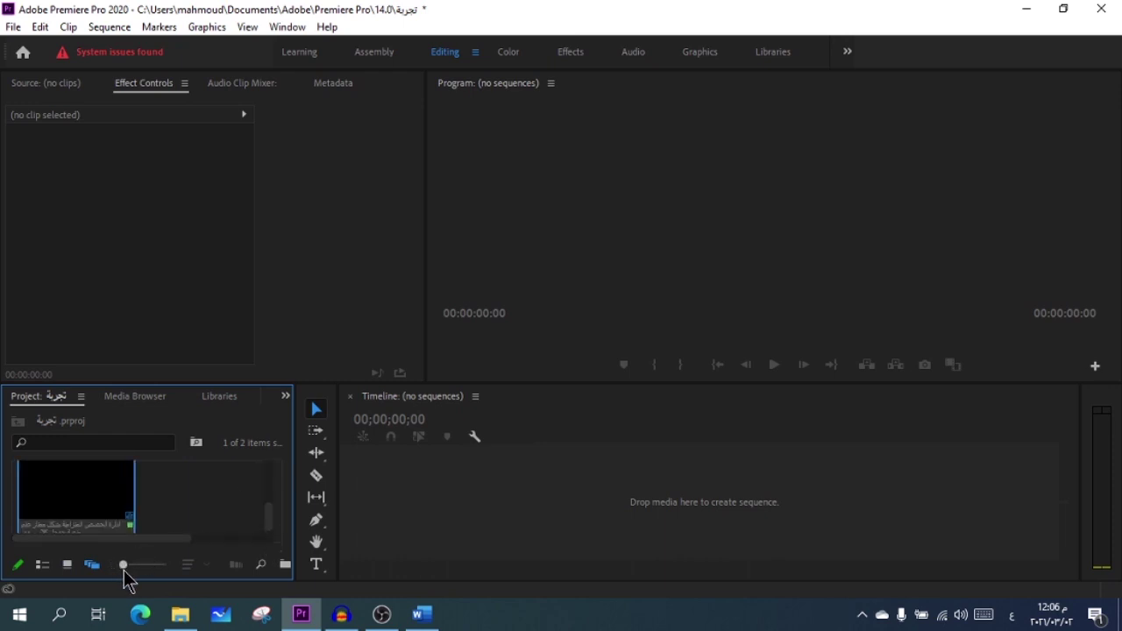
pyautogui.moveTo(269, 526)
pyautogui.mouseDown()
pyautogui.moveTo(275, 471)
pyautogui.moveTo(277, 545)
pyautogui.moveTo(278, 465)
pyautogui.moveTo(275, 521)
pyautogui.moveTo(271, 473)
pyautogui.mouseUp()
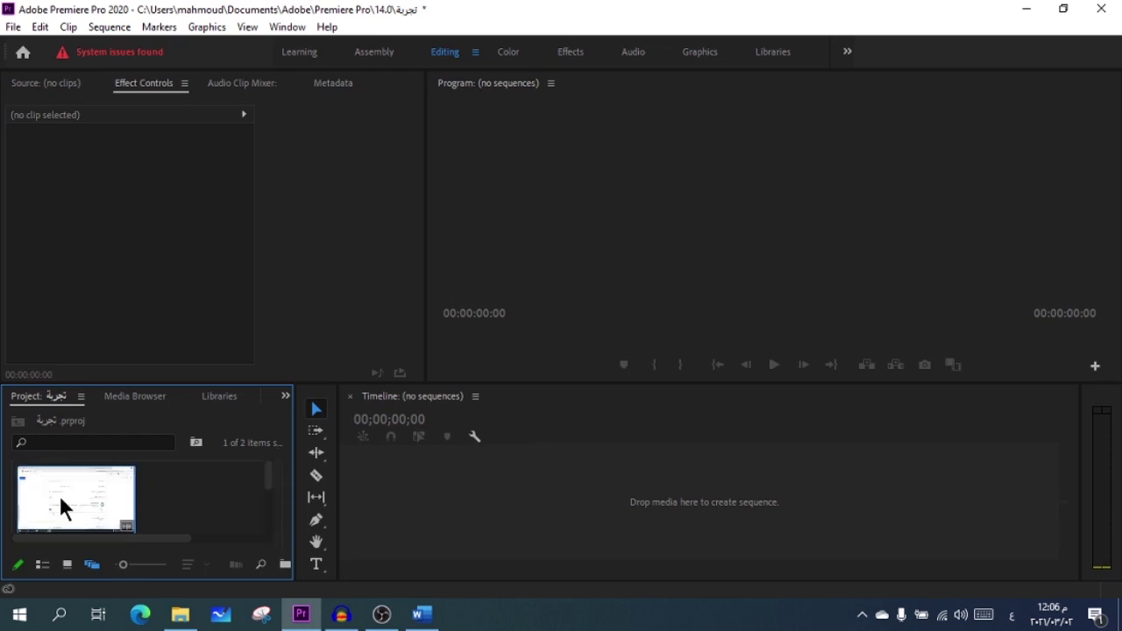
pyautogui.press('Delete')
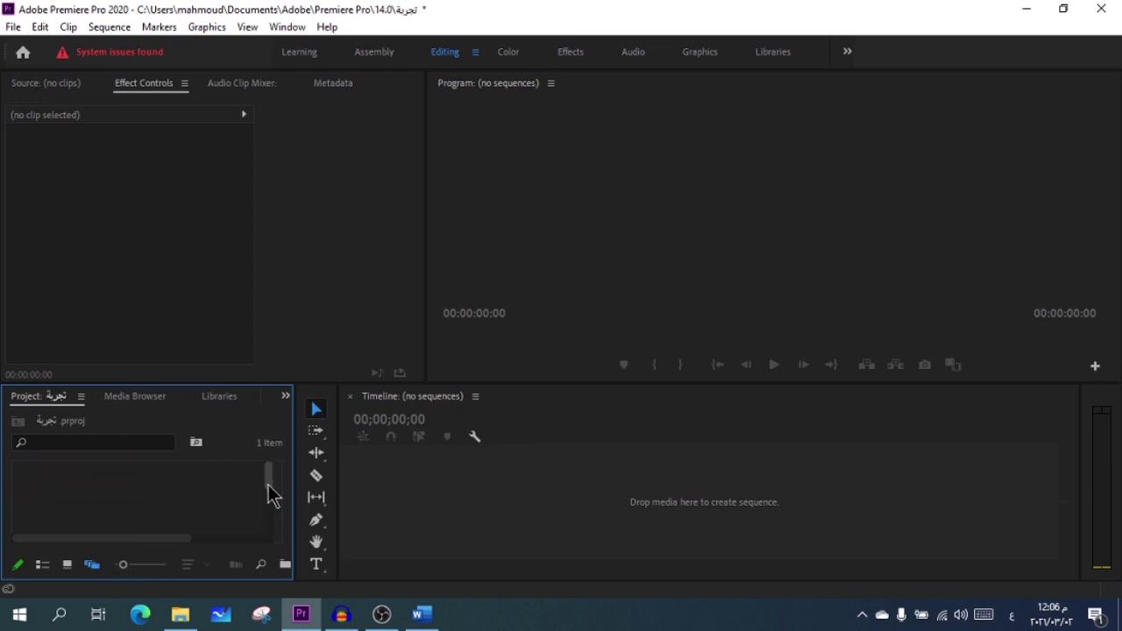
pyautogui.moveTo(272, 495)
pyautogui.mouseDown()
pyautogui.moveTo(243, 526)
pyautogui.moveTo(149, 481)
pyautogui.mouseUp()
pyautogui.click(100, 500)
pyautogui.press('Delete')
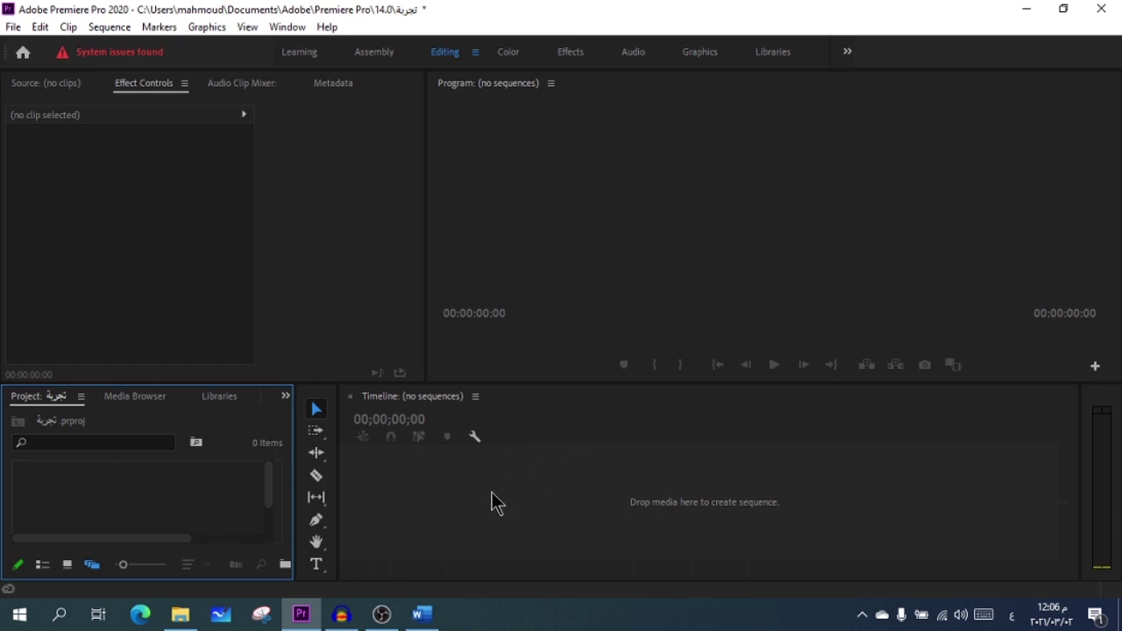
pyautogui.click(526, 495)
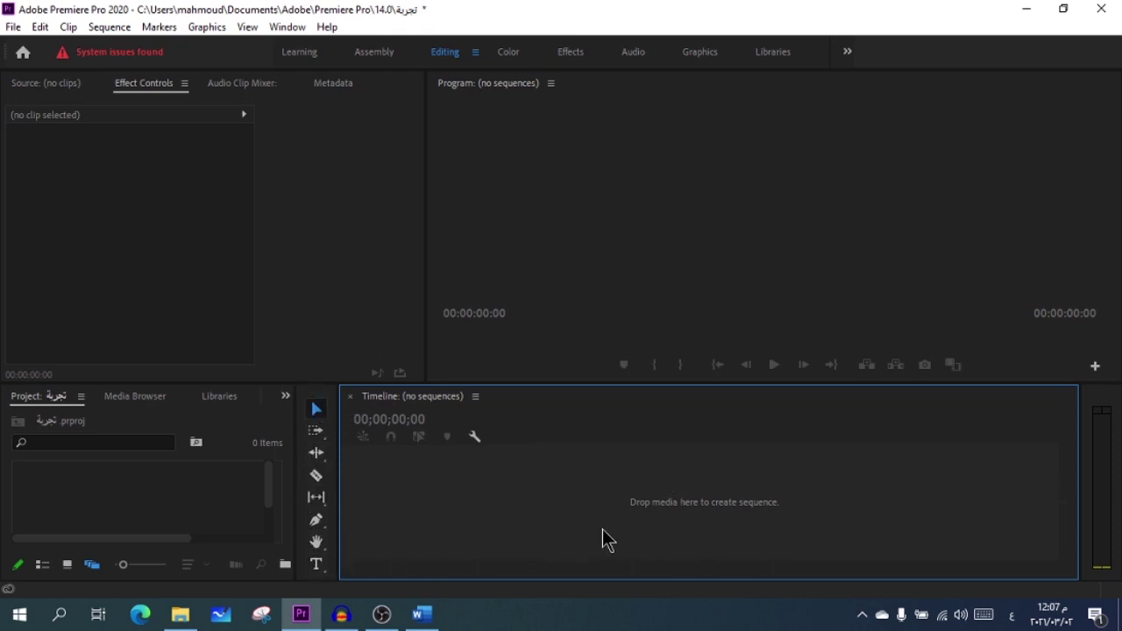
pyautogui.click(780, 202)
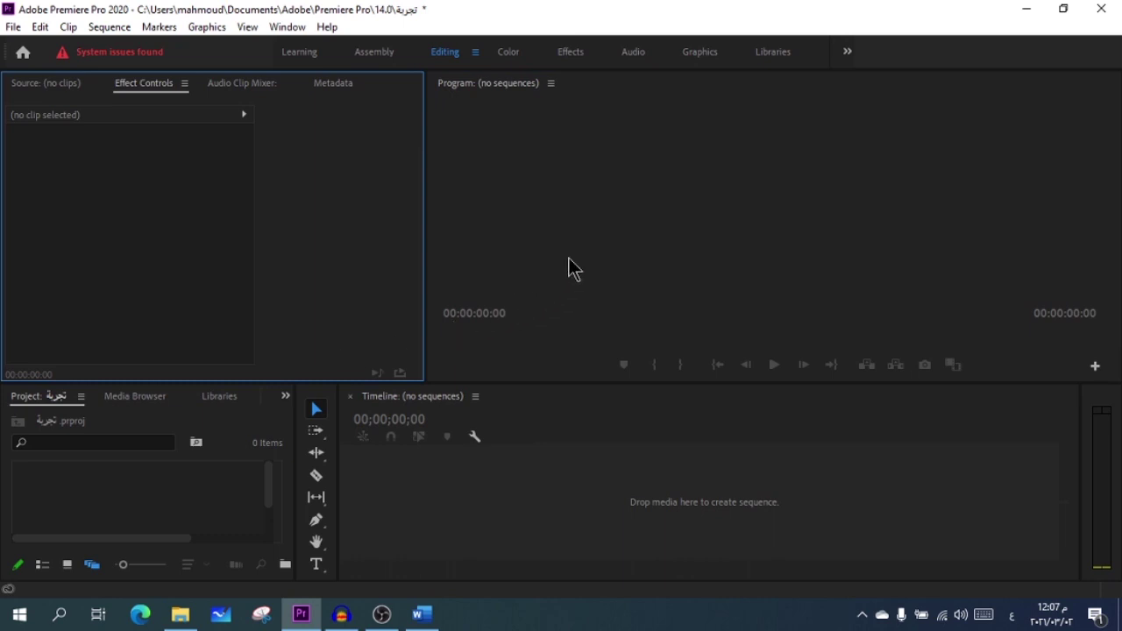
pyautogui.click(122, 505)
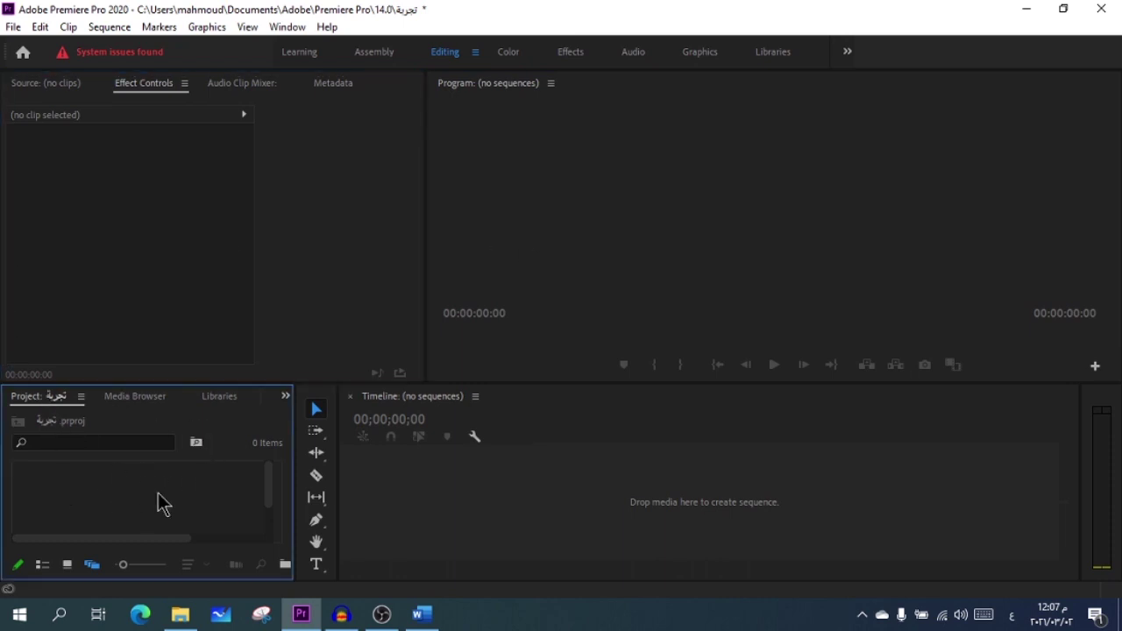
pyautogui.rightClick(141, 503)
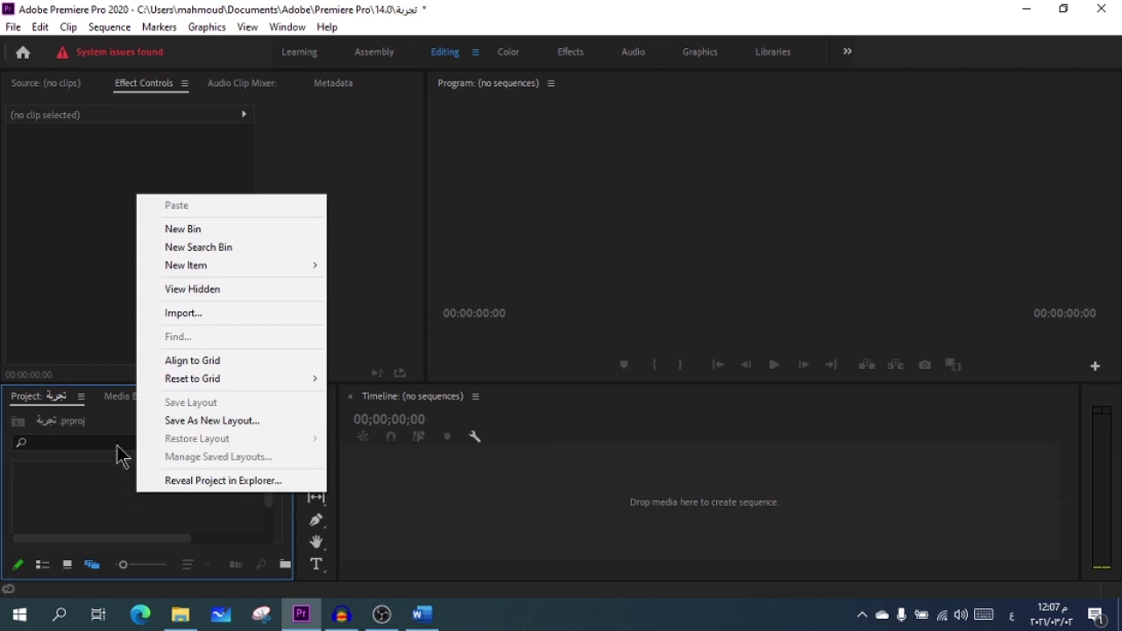
pyautogui.click(206, 313)
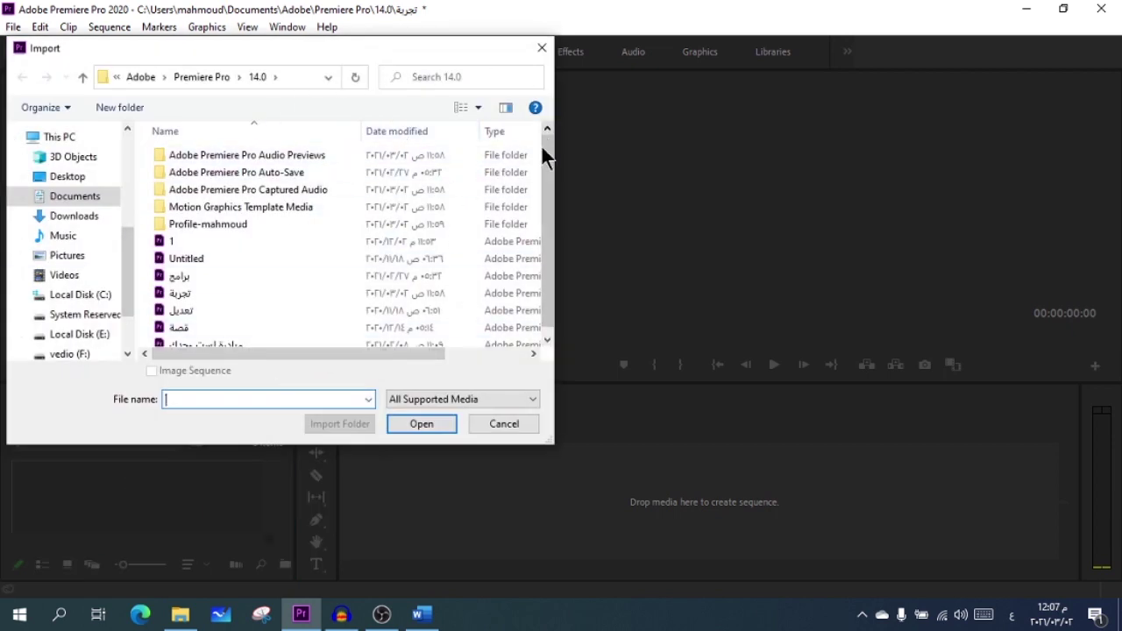
pyautogui.click(61, 275)
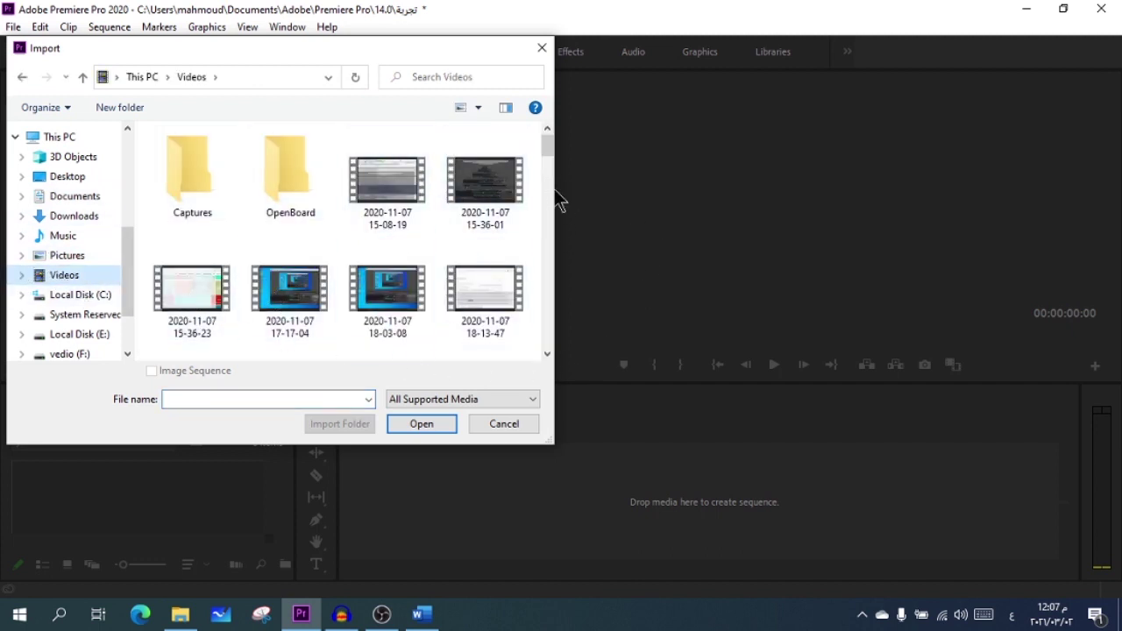
pyautogui.moveTo(547, 148); pyautogui.dragTo(545, 256)
pyautogui.click(494, 215)
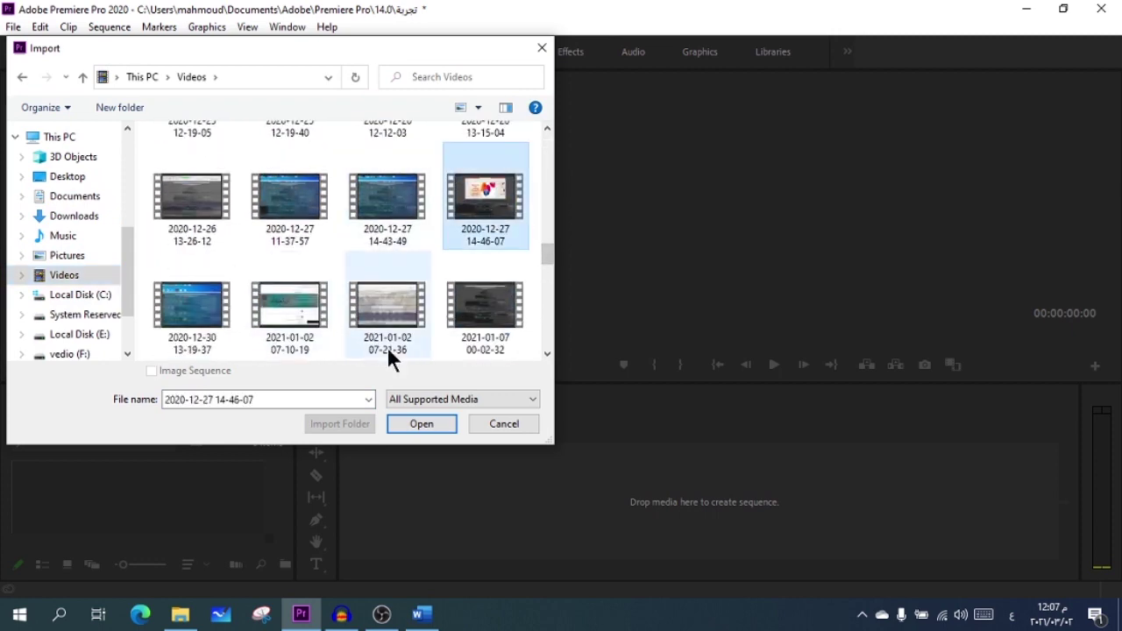
pyautogui.click(419, 423)
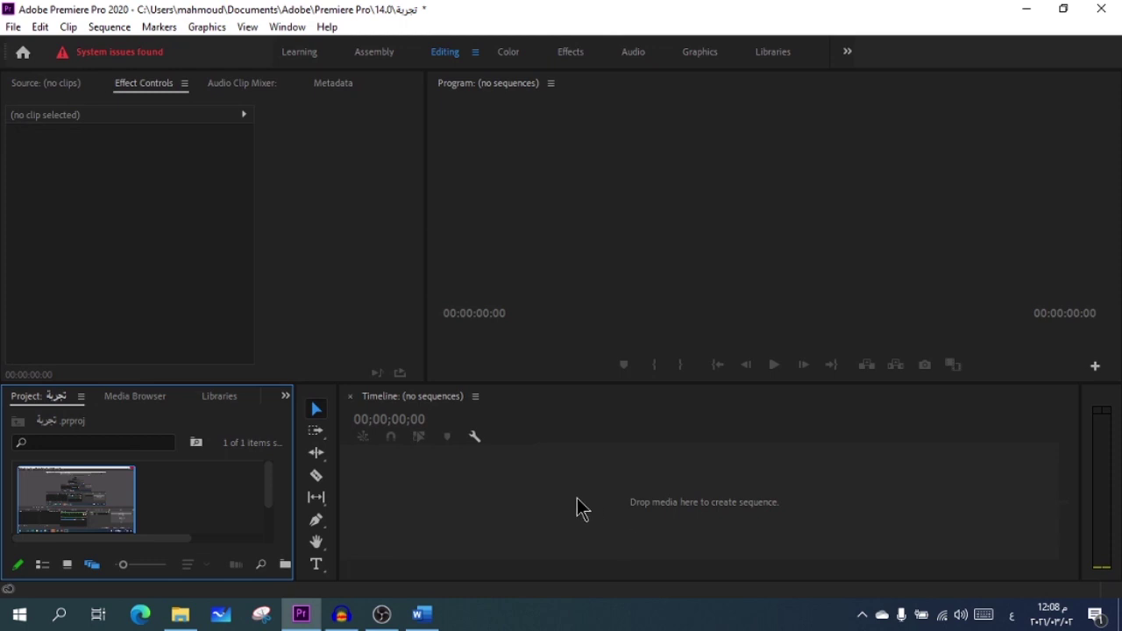
pyautogui.moveTo(110, 508); pyautogui.dragTo(505, 515)
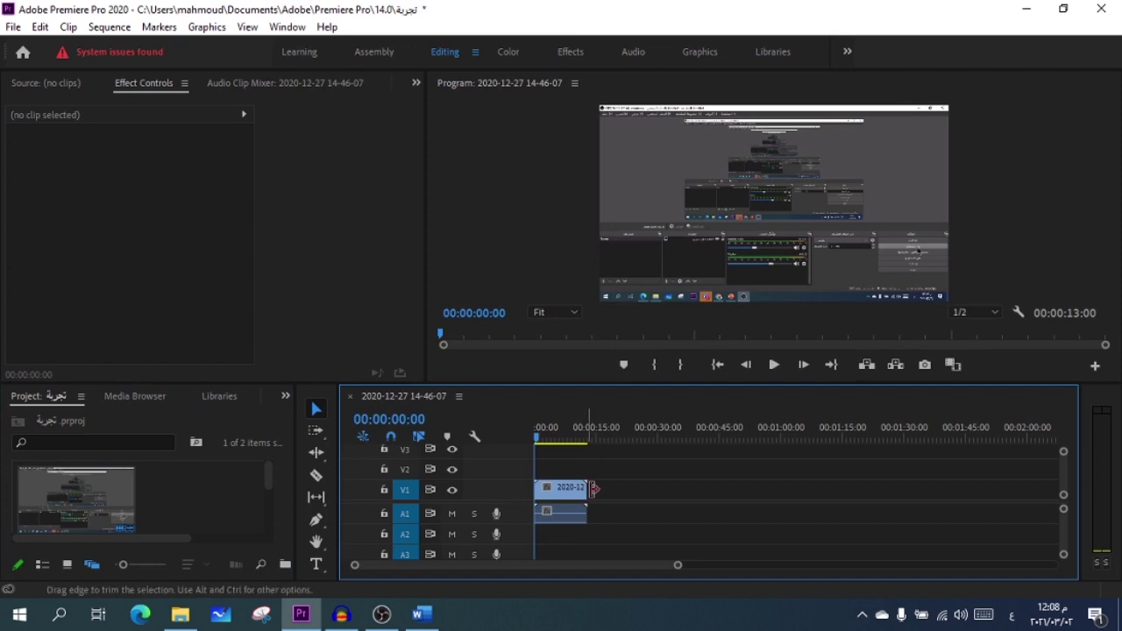
pyautogui.moveTo(635, 474); pyautogui.dragTo(538, 522)
pyautogui.press('Delete')
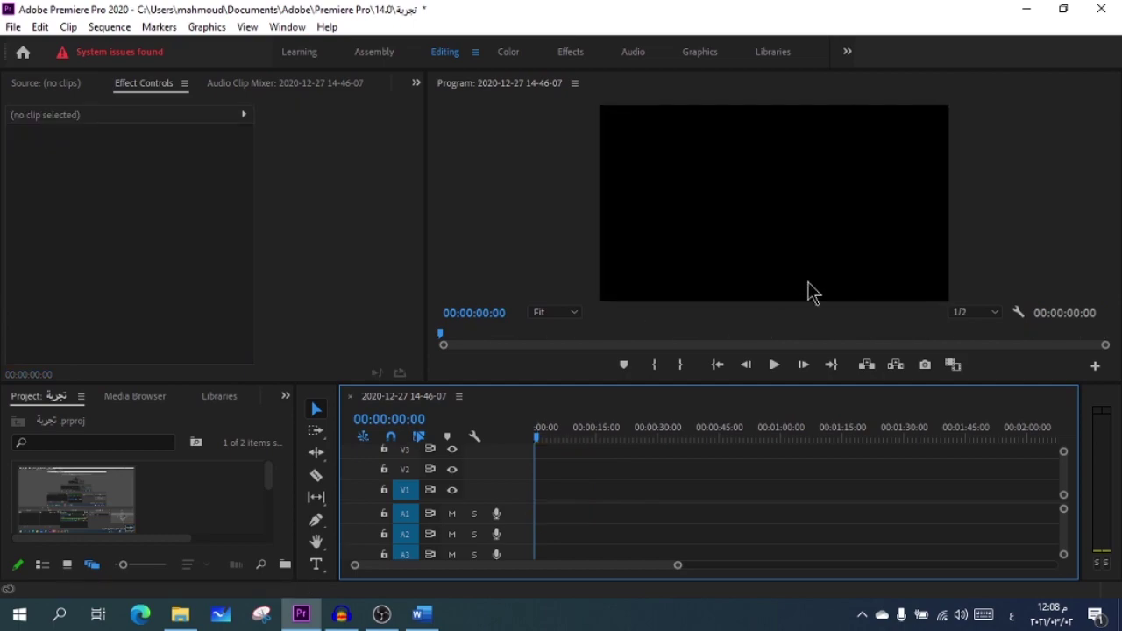
pyautogui.click(1040, 8)
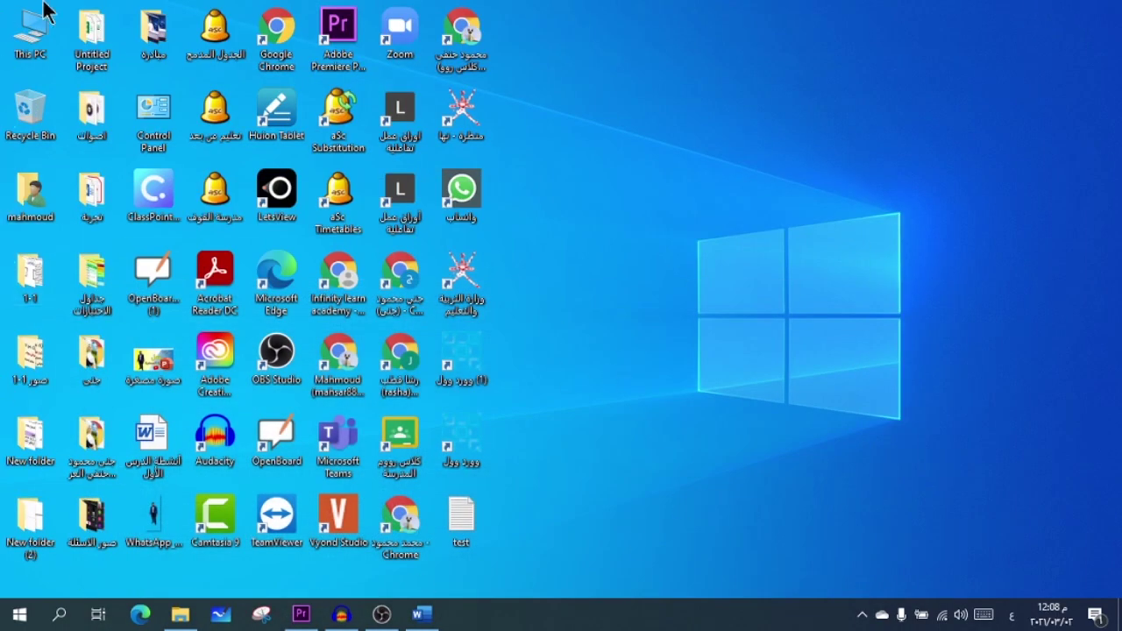
pyautogui.doubleClick(35, 31)
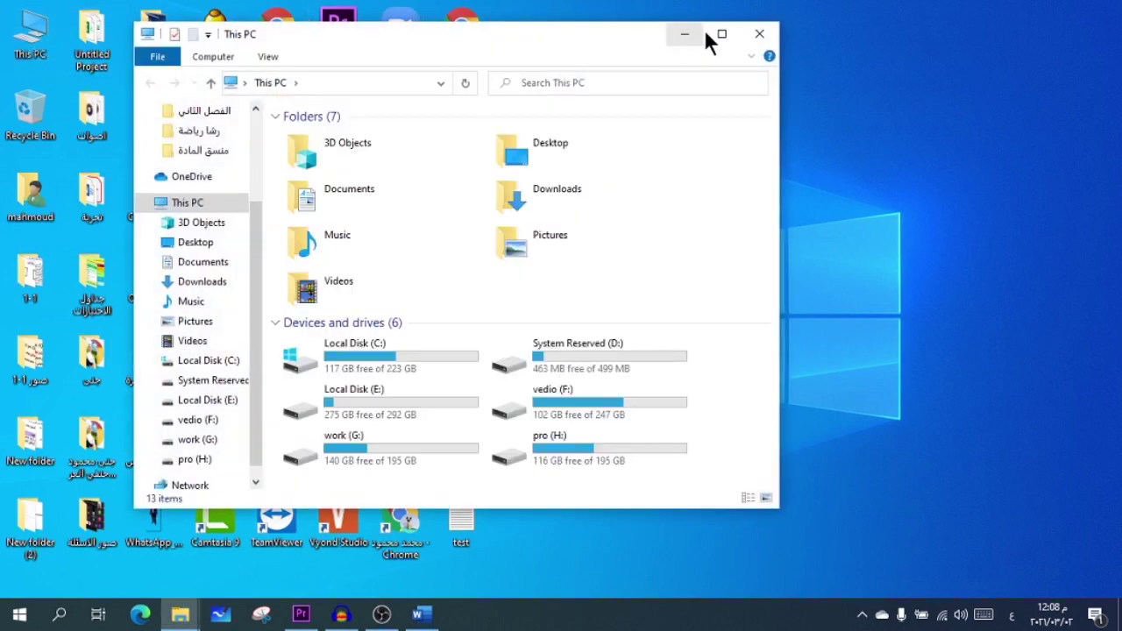
pyautogui.click(717, 33)
pyautogui.click(62, 395)
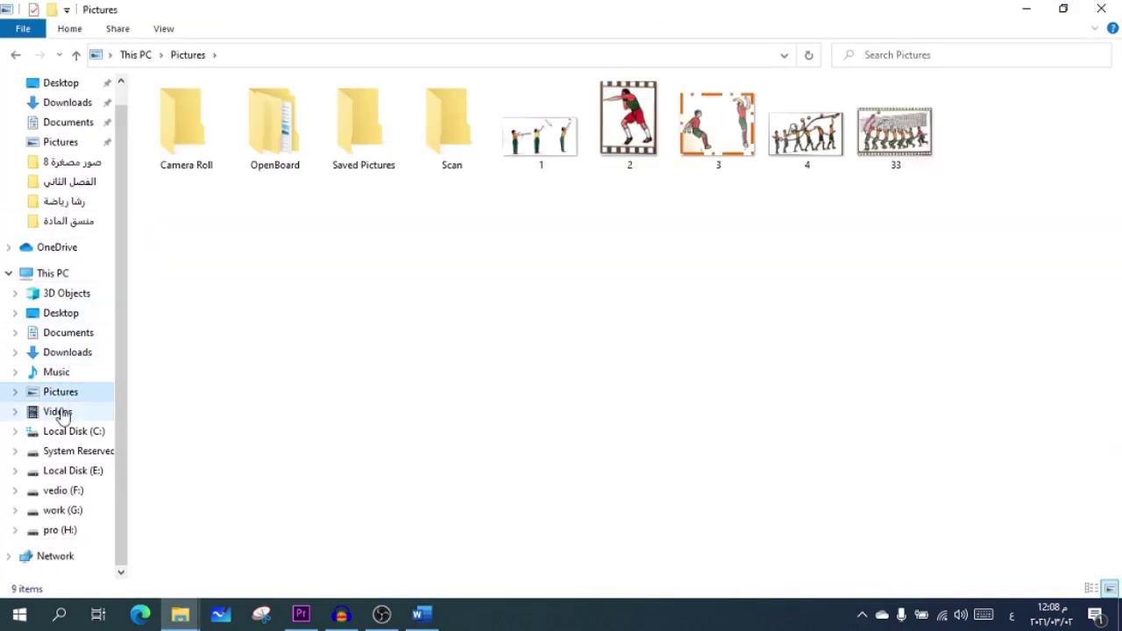
pyautogui.click(58, 412)
pyautogui.scroll(-5, 666, 333)
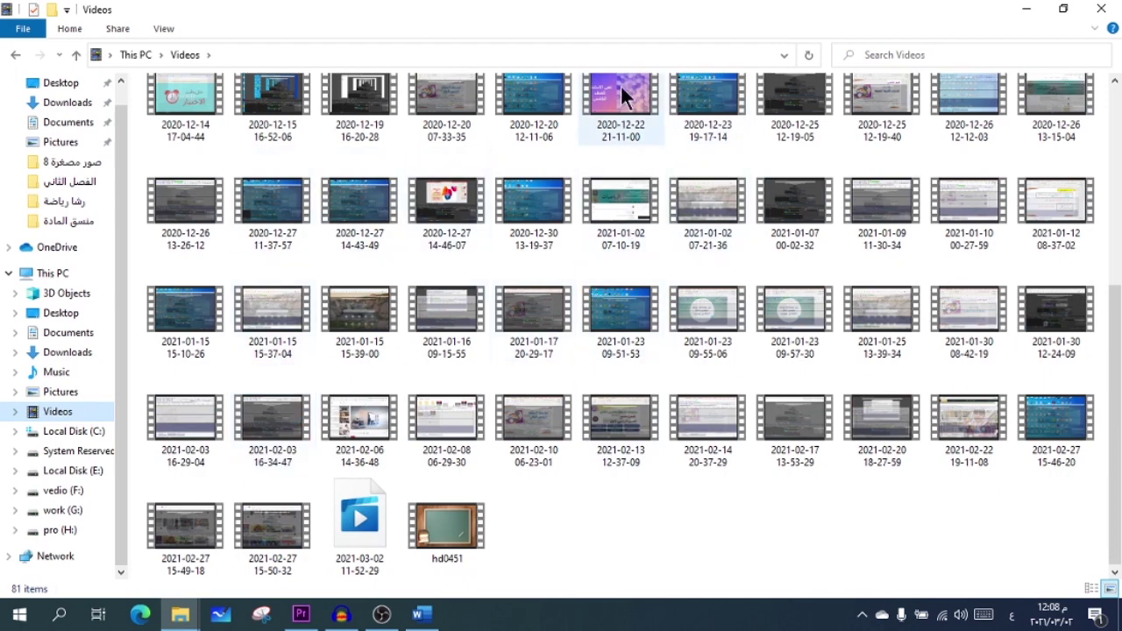
pyautogui.moveTo(621, 91)
pyautogui.mouseDown()
pyautogui.moveTo(326, 496)
pyautogui.moveTo(304, 619)
pyautogui.mouseUp()
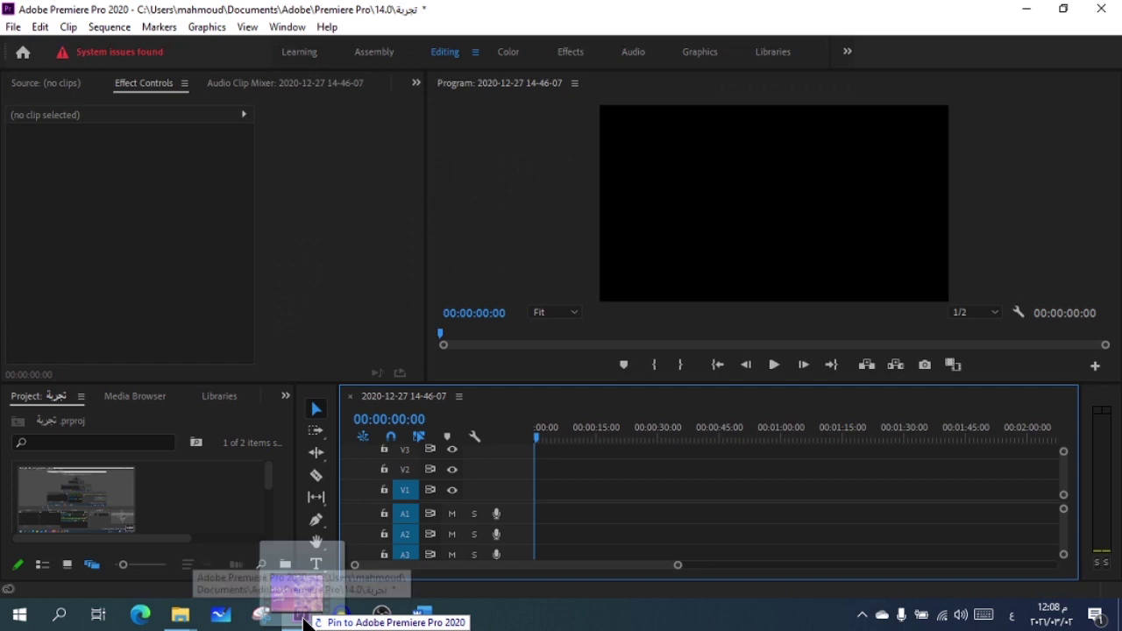
pyautogui.moveTo(304, 619); pyautogui.dragTo(784, 508)
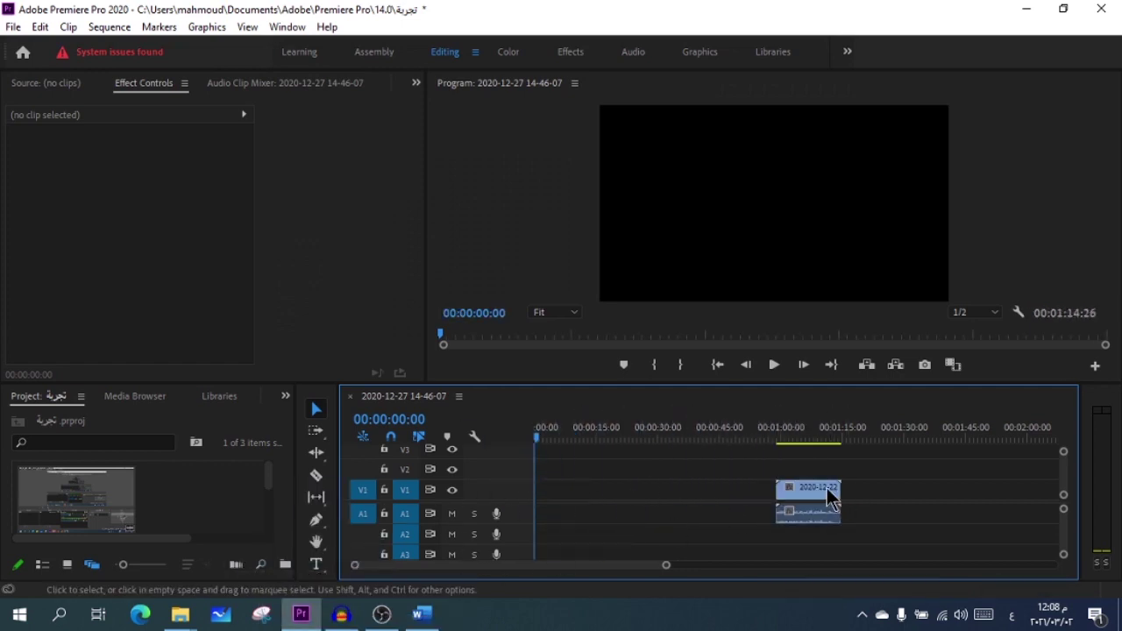
pyautogui.moveTo(829, 496); pyautogui.dragTo(588, 496)
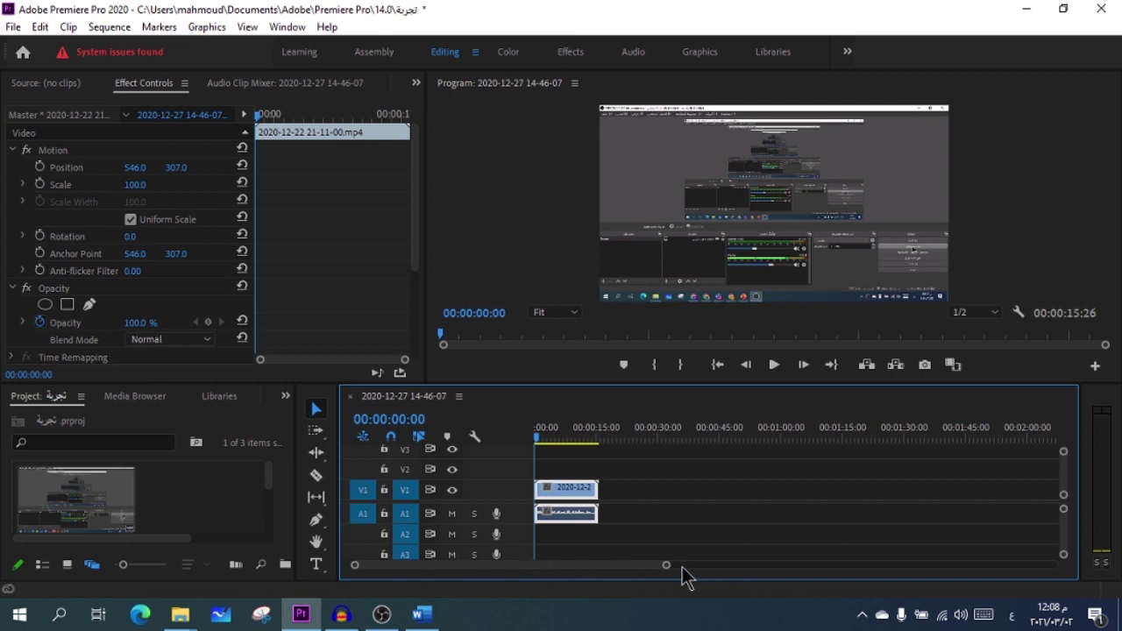
pyautogui.moveTo(667, 566); pyautogui.dragTo(537, 566)
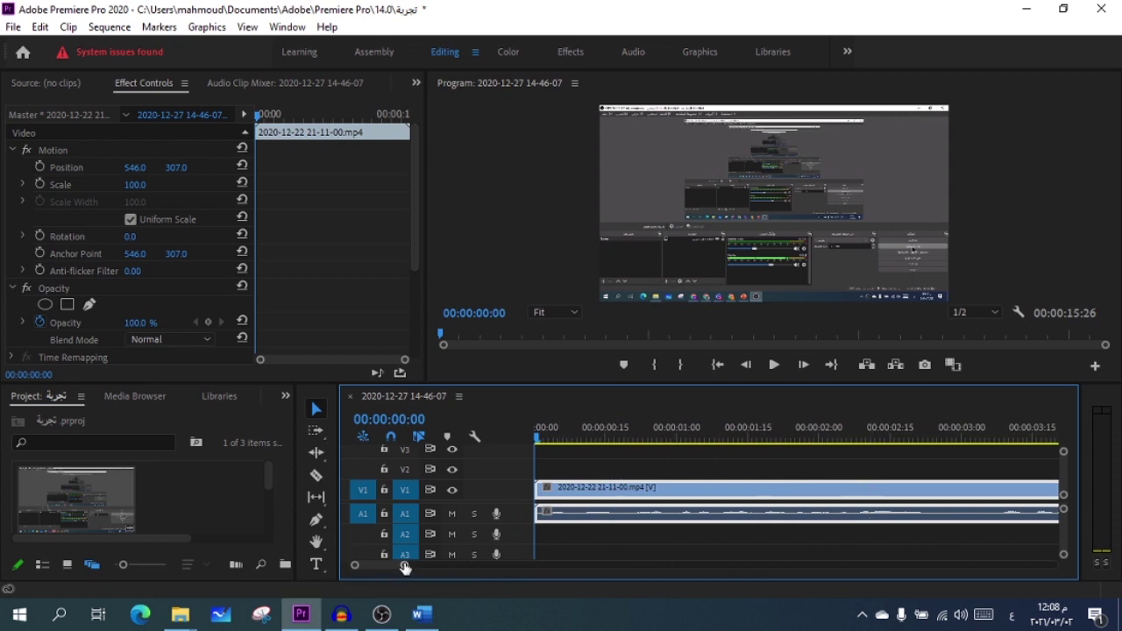
pyautogui.moveTo(405, 567); pyautogui.dragTo(604, 576)
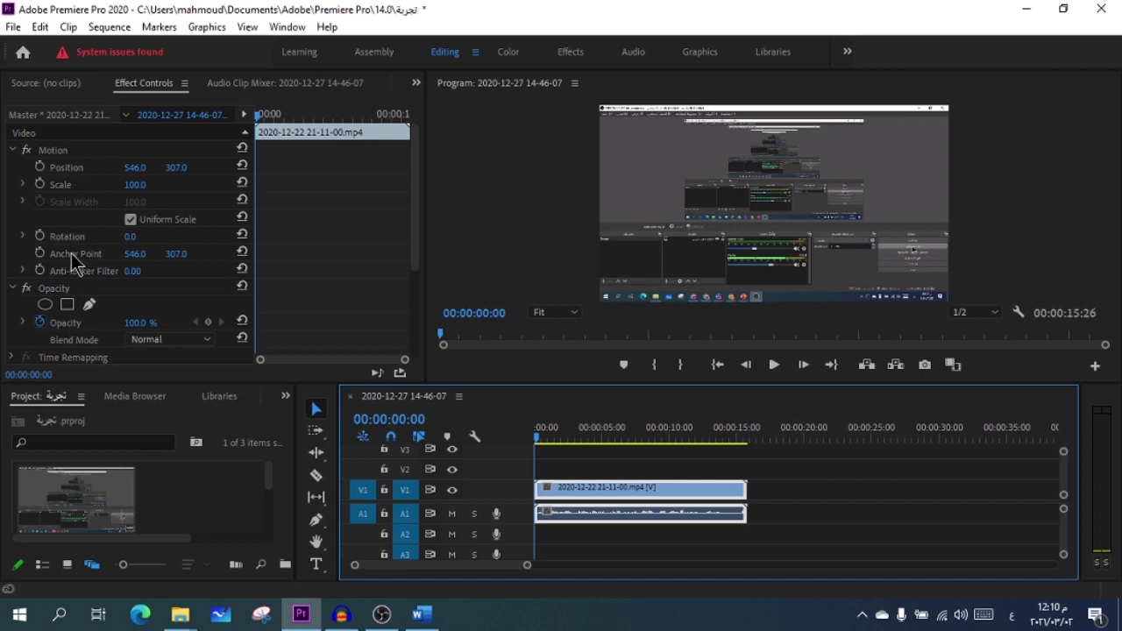
pyautogui.scroll(-2, 77, 225)
pyautogui.scroll(-2, 75, 237)
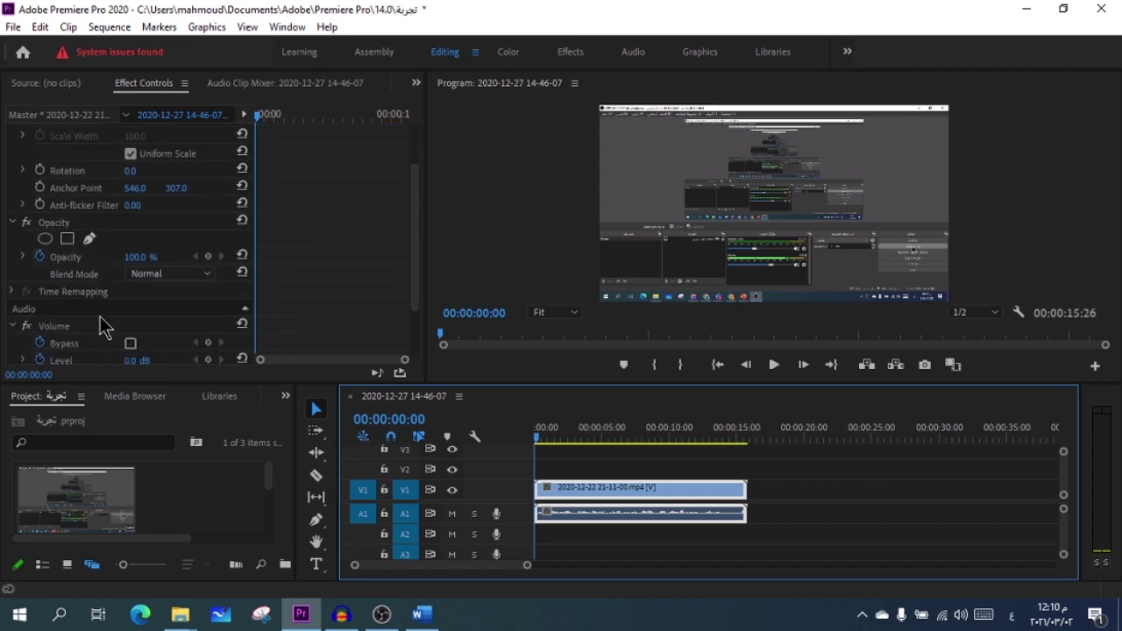
pyautogui.scroll(-3, 74, 254)
pyautogui.scroll(3, 70, 236)
pyautogui.scroll(2, 74, 154)
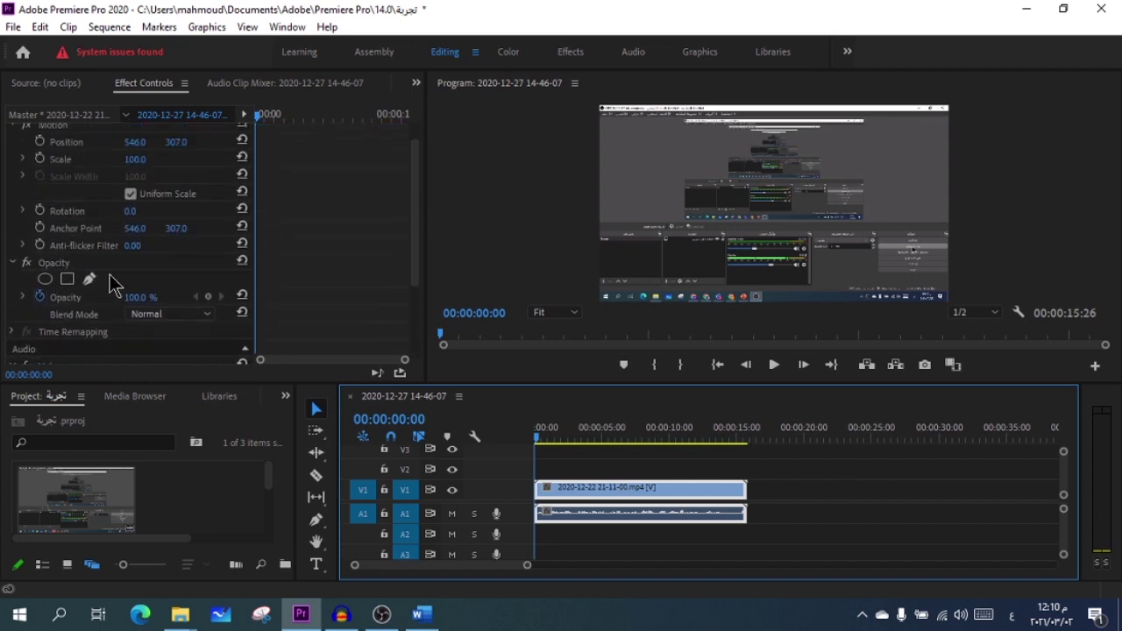
pyautogui.scroll(2, 87, 172)
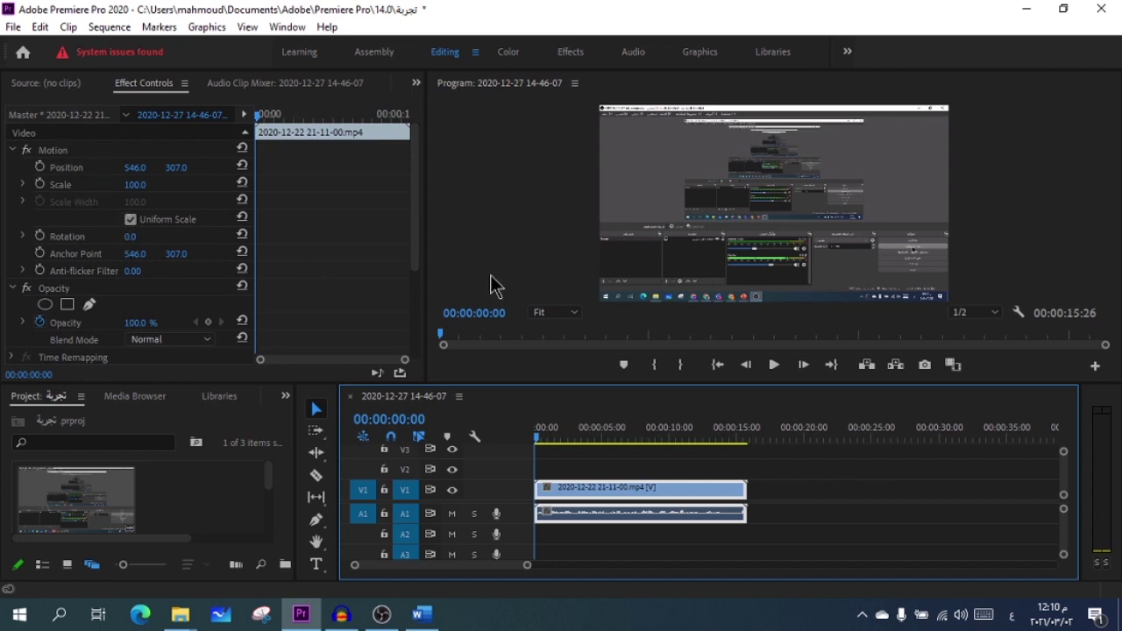
# Play the clip's opening seconds, then park the playhead at 00:00:18:13
pyautogui.click(774, 367)
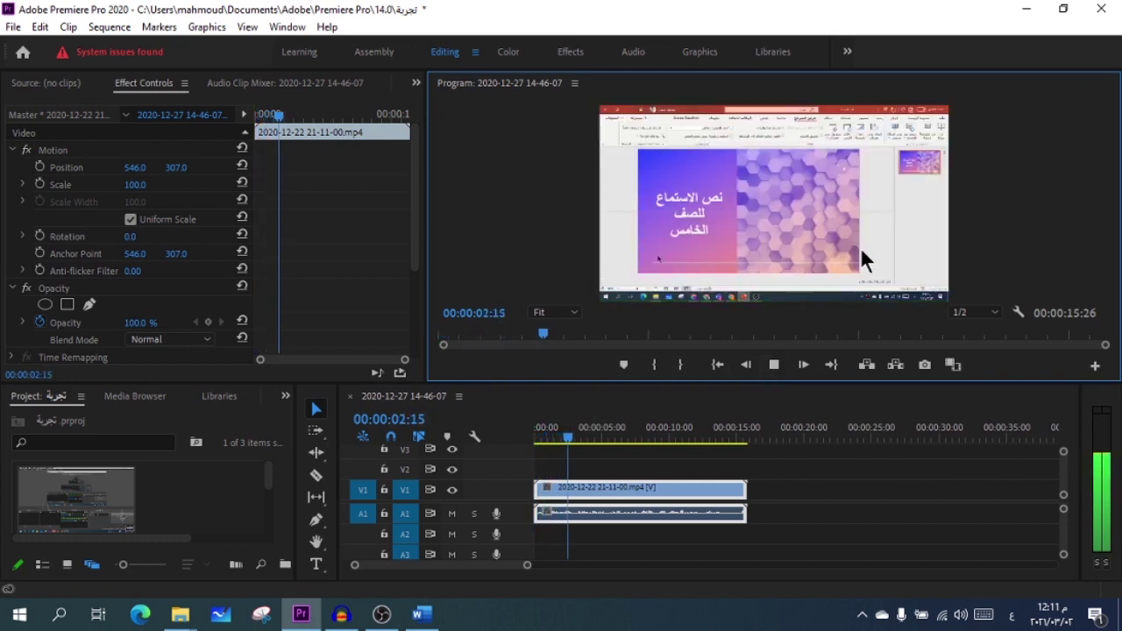
pyautogui.click(775, 365)
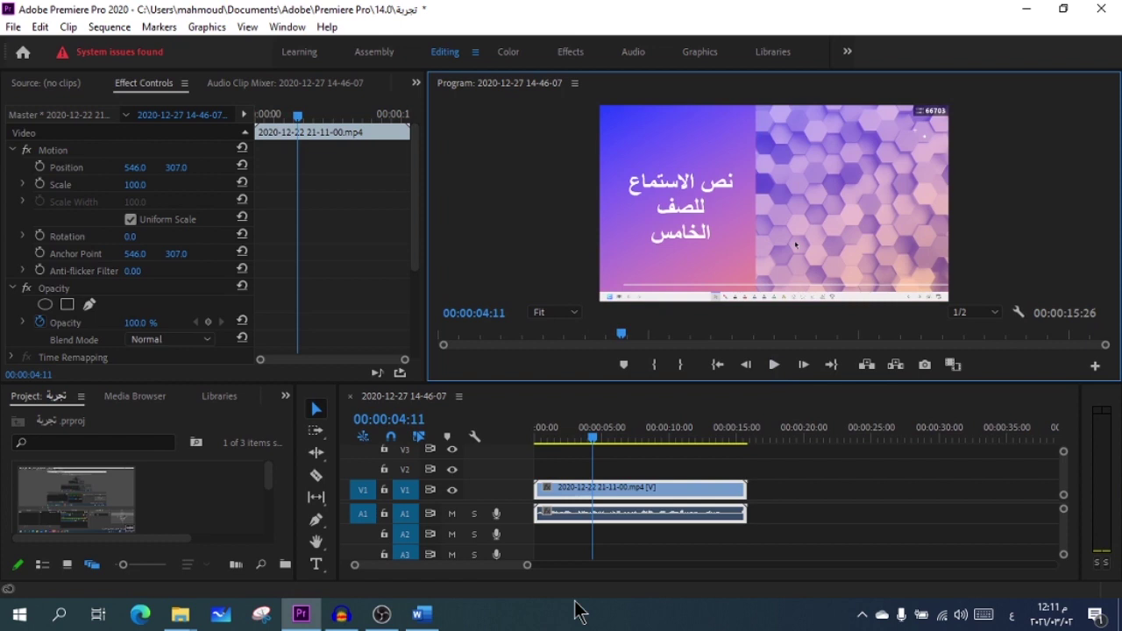
pyautogui.press('space')
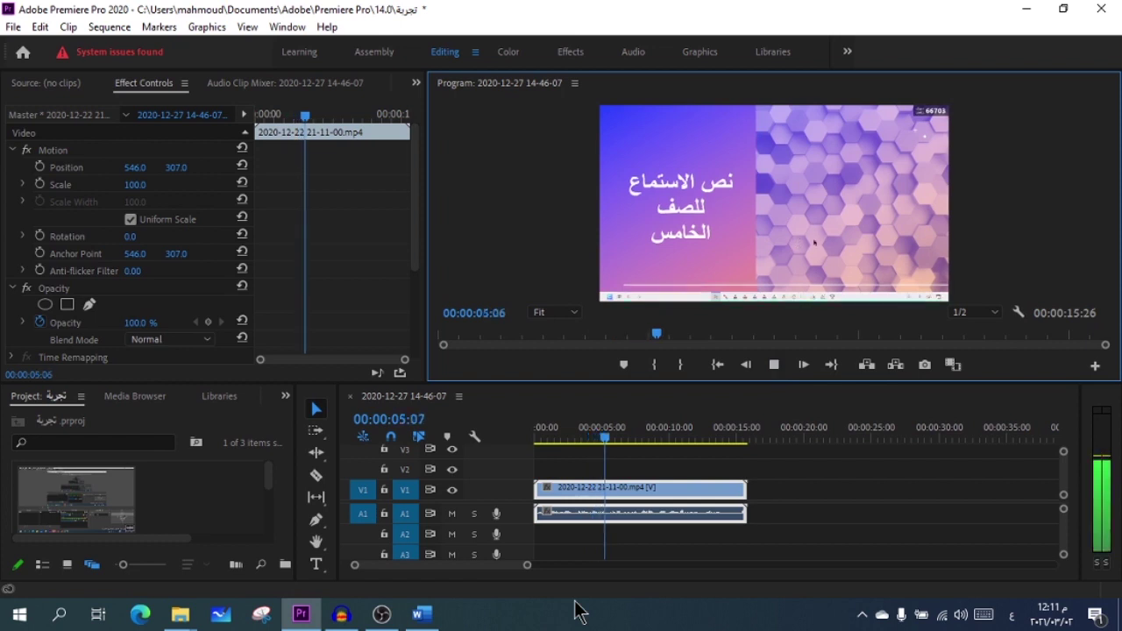
pyautogui.press('space')
pyautogui.click(562, 509)
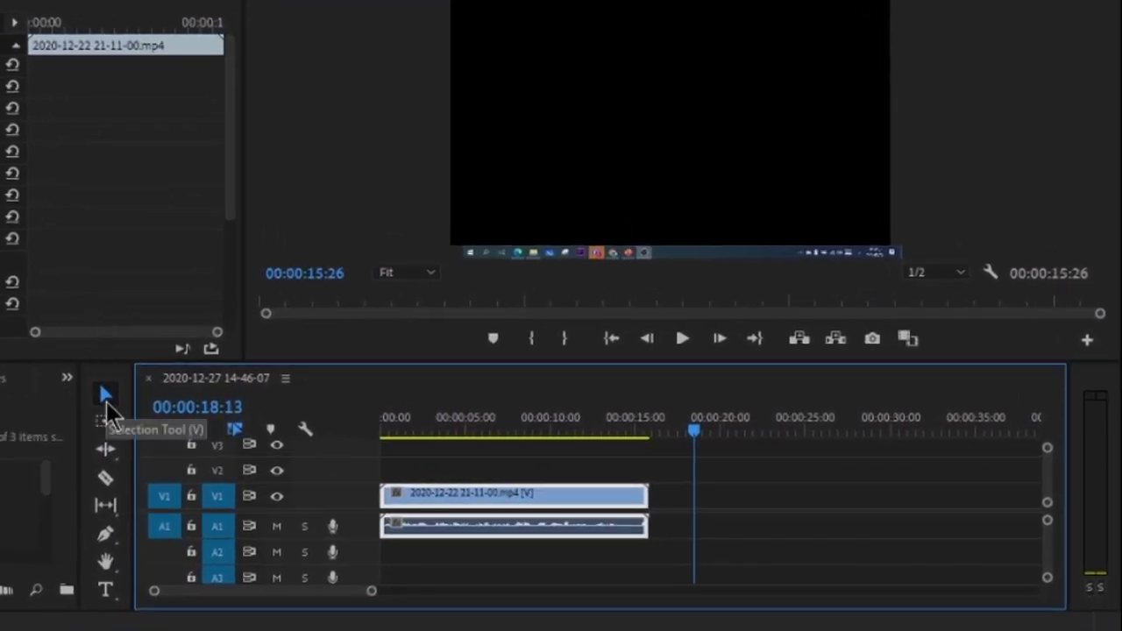
pyautogui.click(107, 399)
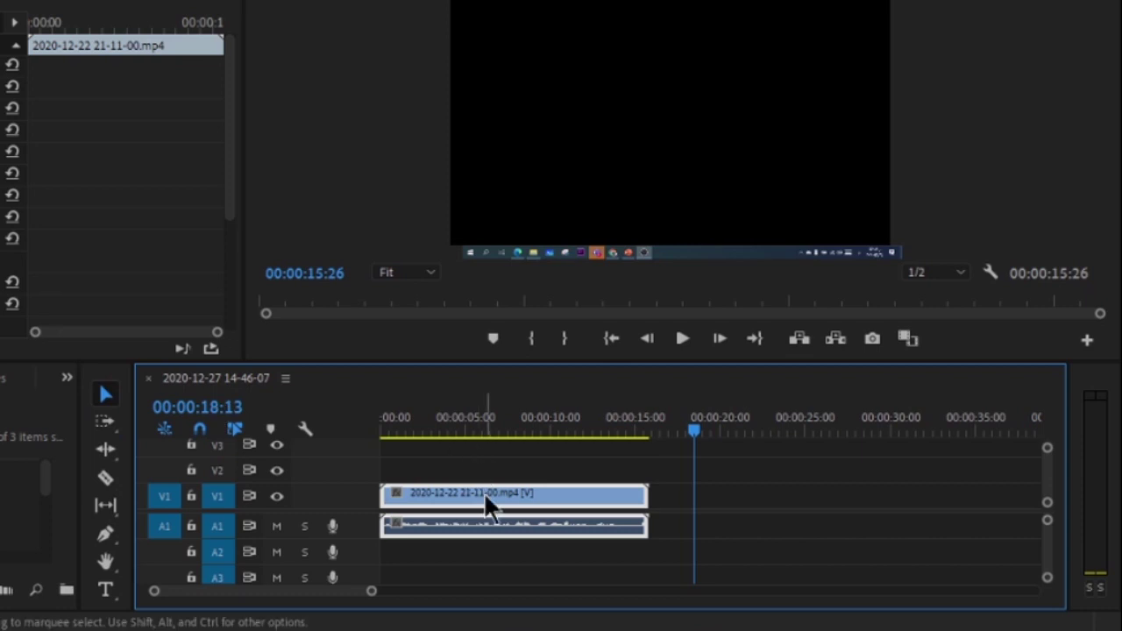
pyautogui.moveTo(484, 492)
pyautogui.mouseDown()
pyautogui.moveTo(718, 502)
pyautogui.moveTo(476, 492)
pyautogui.mouseUp()
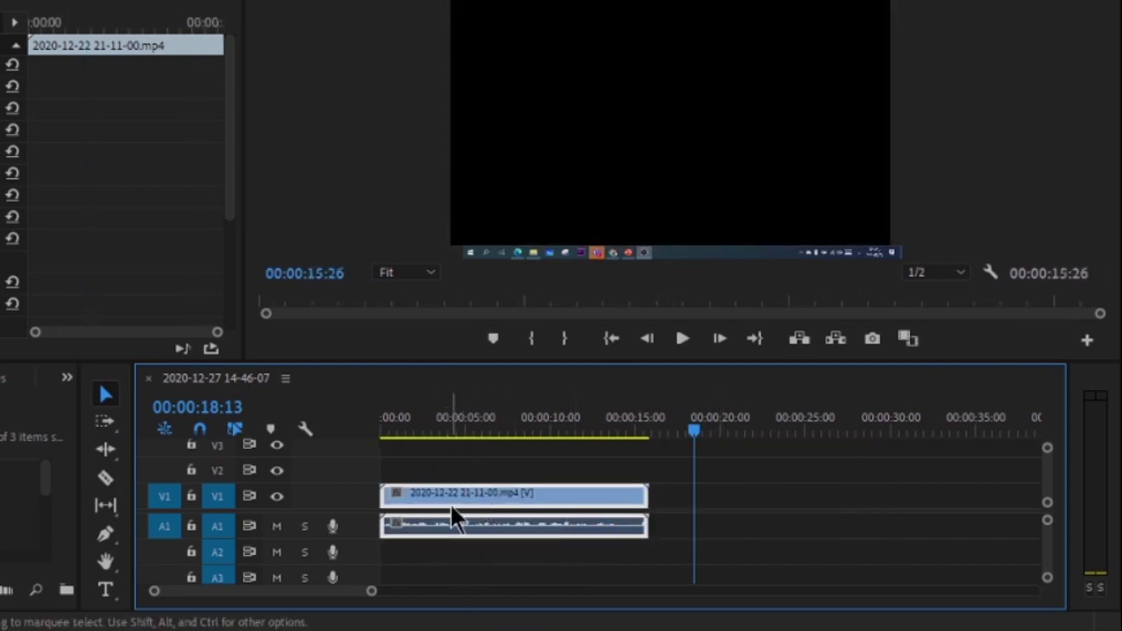
pyautogui.click(100, 422)
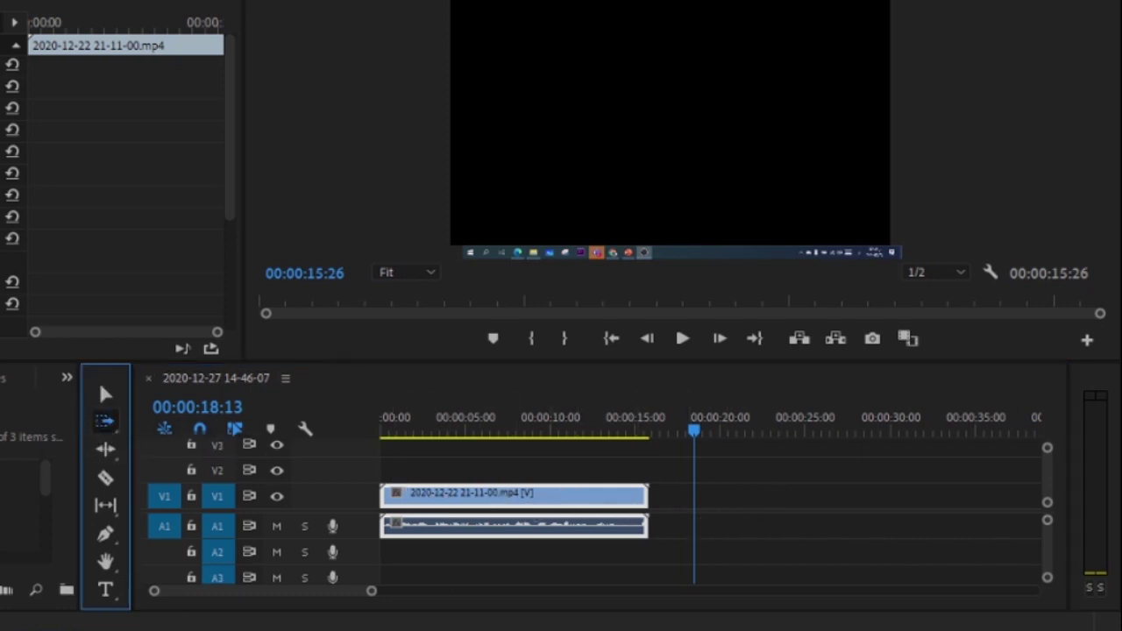
pyautogui.moveTo(52, 530)
pyautogui.mouseDown()
pyautogui.moveTo(756, 528)
pyautogui.moveTo(730, 528)
pyautogui.mouseUp()
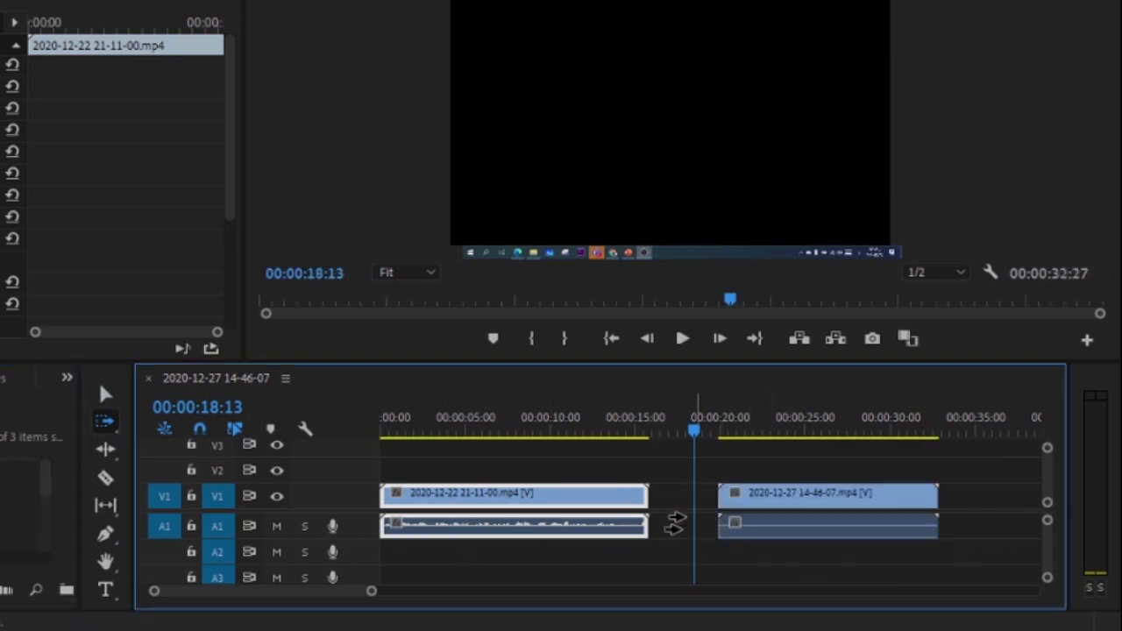
# Slide the first clip right so it ends at 00:00:18:13, then select it alone
pyautogui.press('v')
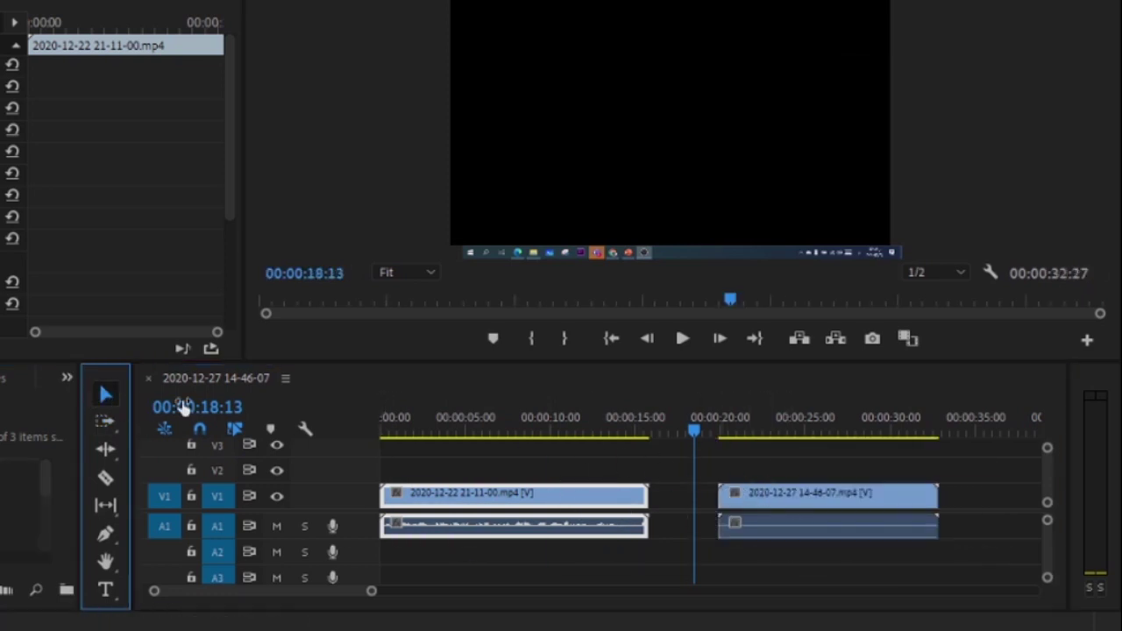
pyautogui.click(805, 498)
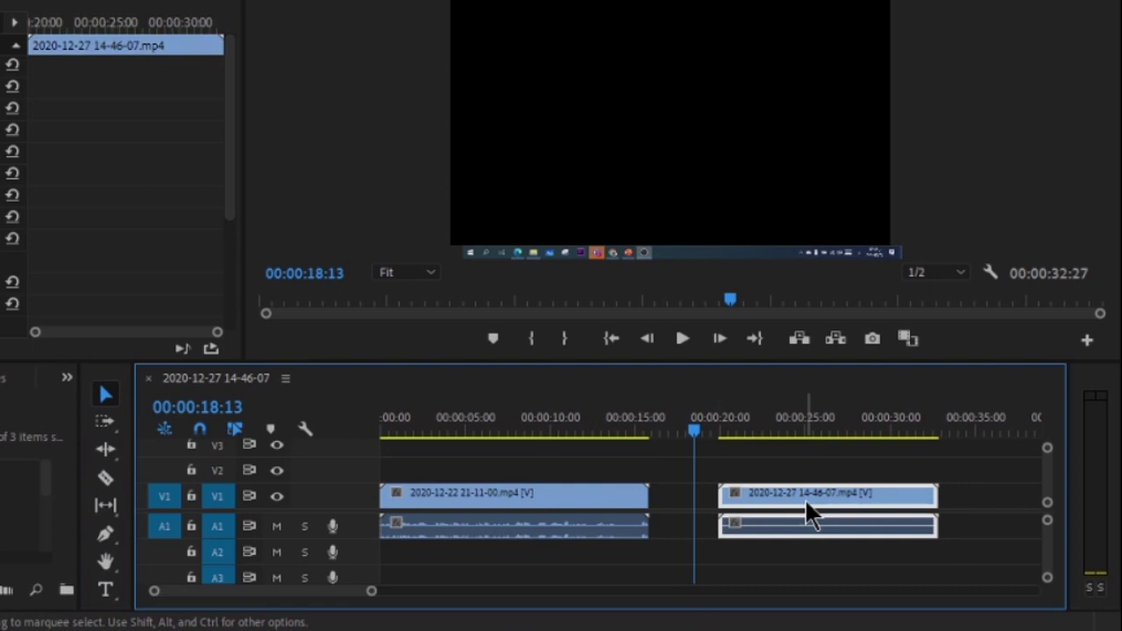
pyautogui.moveTo(599, 507); pyautogui.dragTo(642, 508)
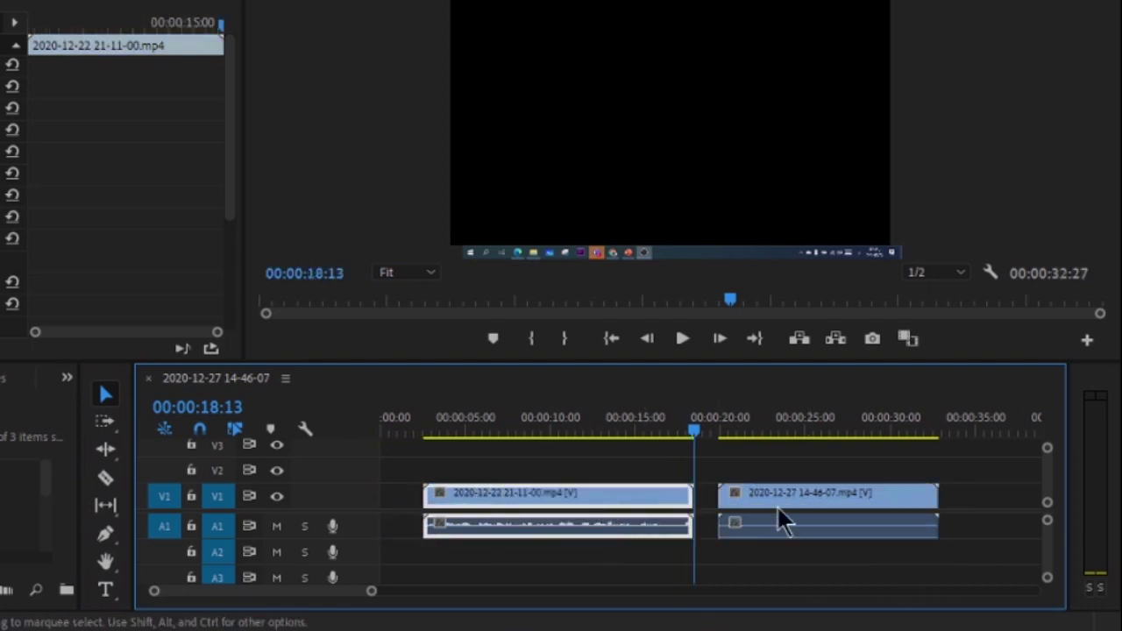
pyautogui.click(104, 420)
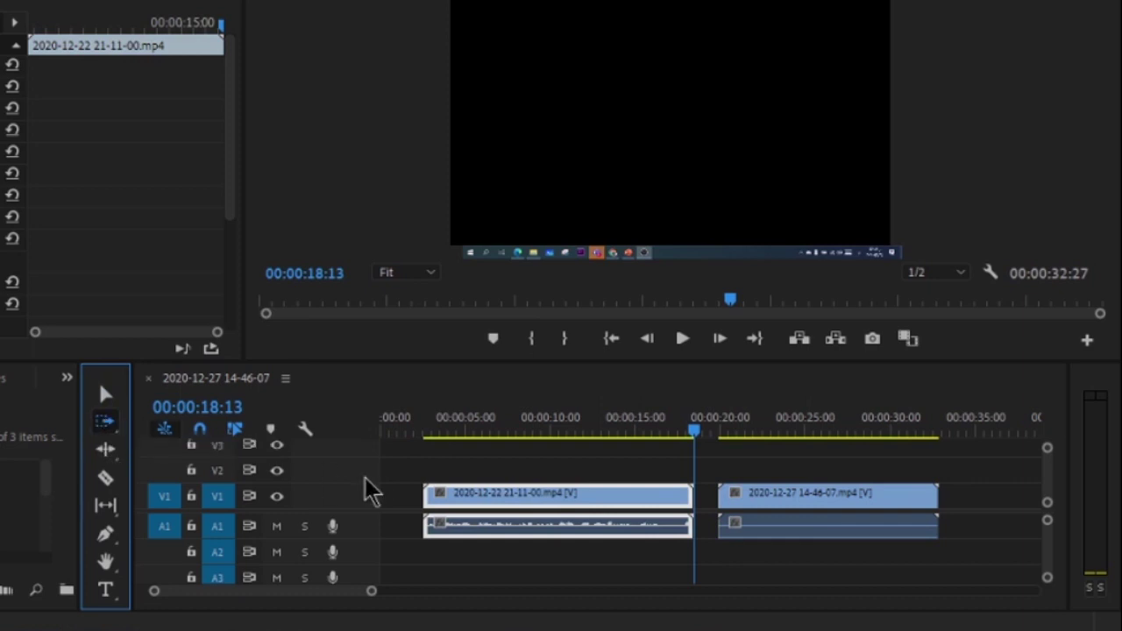
pyautogui.click(449, 493)
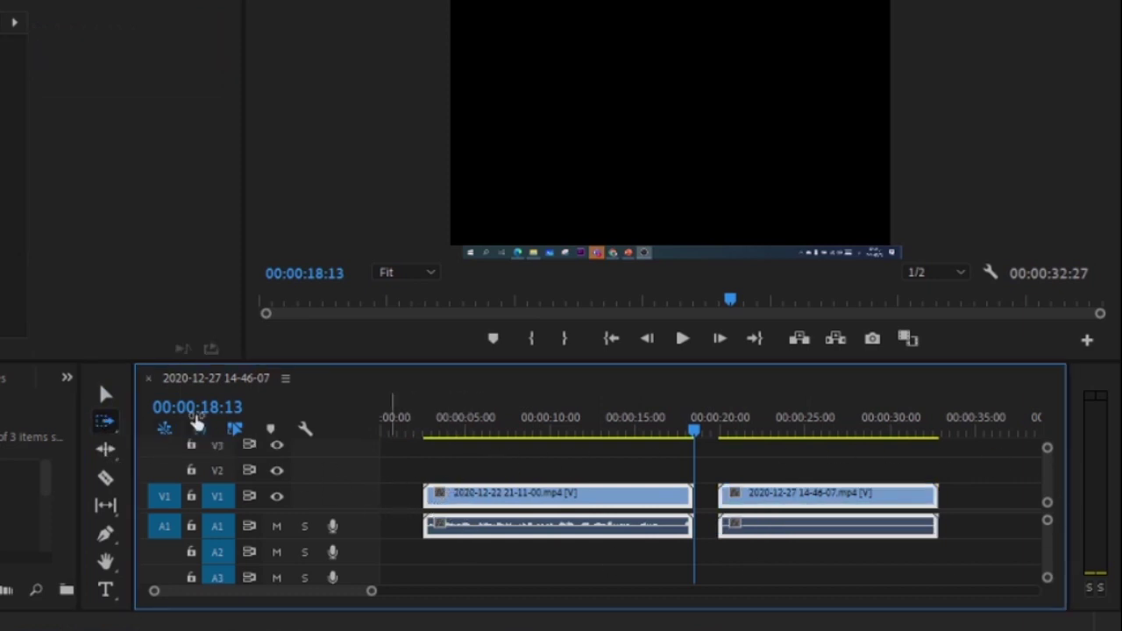
pyautogui.click(107, 395)
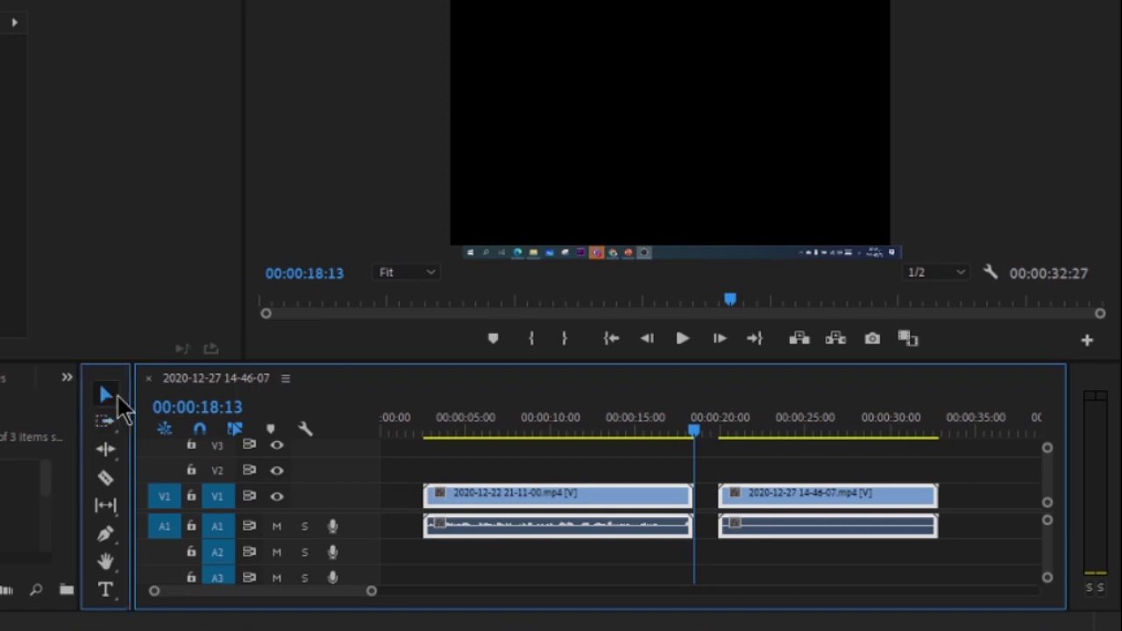
pyautogui.click(803, 564)
pyautogui.click(801, 512)
pyautogui.click(524, 500)
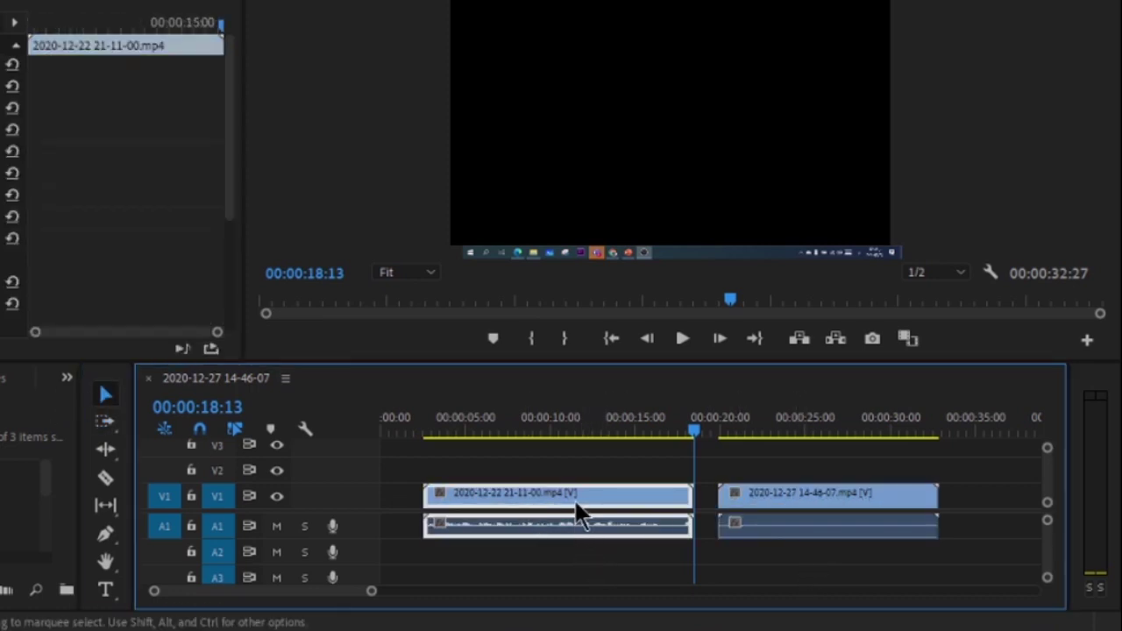
# Razor-cut the first clip near 10 and 13 seconds and the 2020-12-27 clip once, then select the middle piece
pyautogui.click(106, 480)
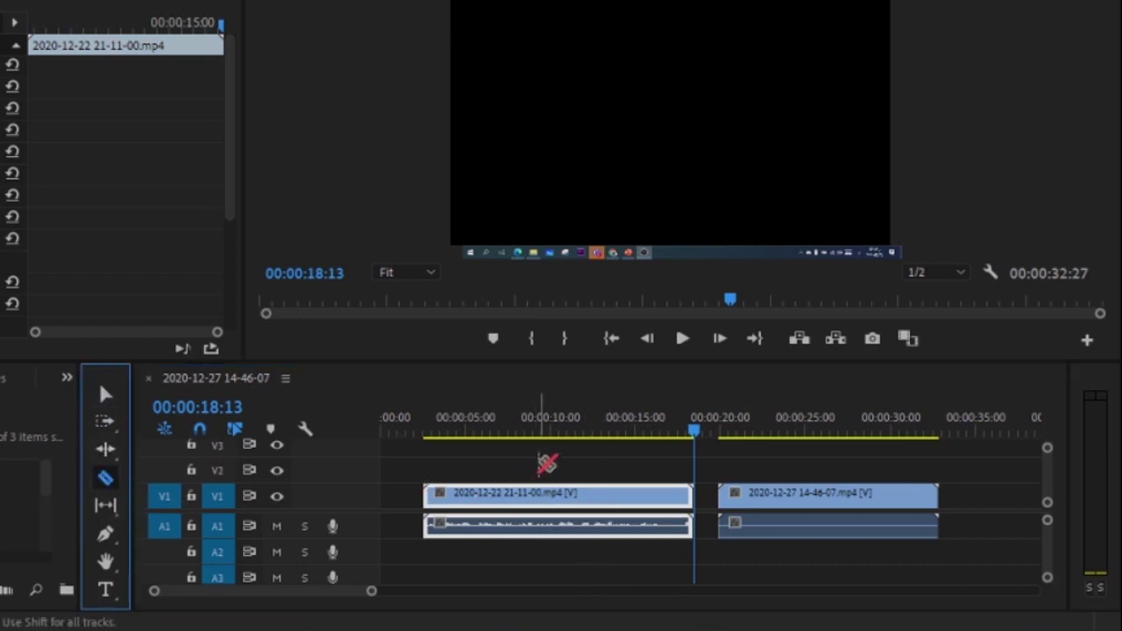
pyautogui.click(551, 489)
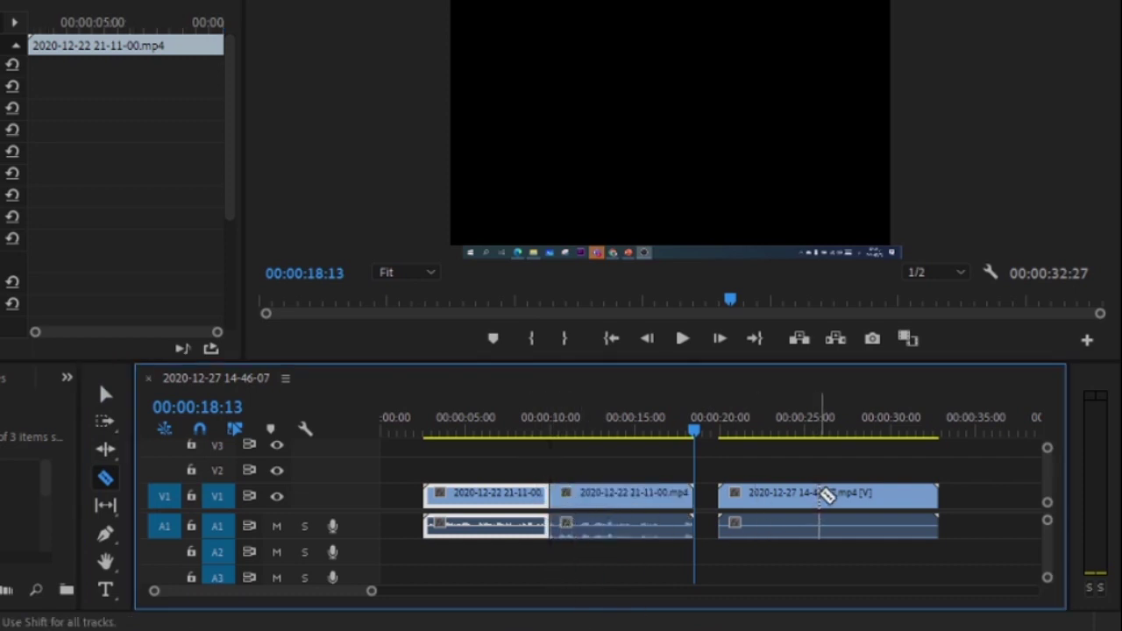
pyautogui.click(821, 496)
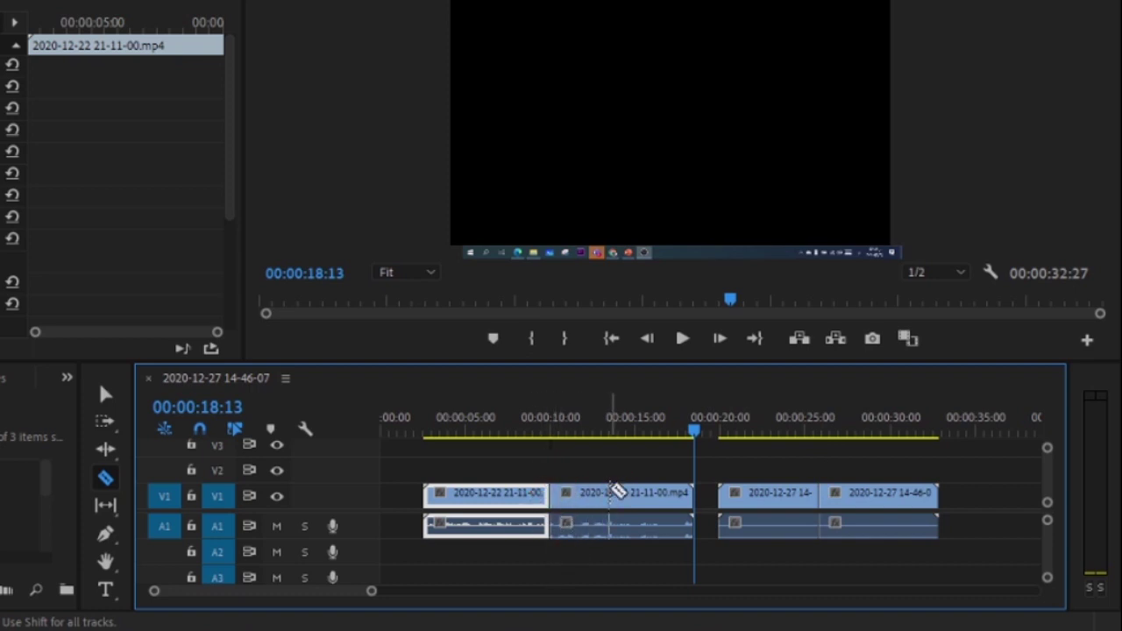
pyautogui.click(611, 495)
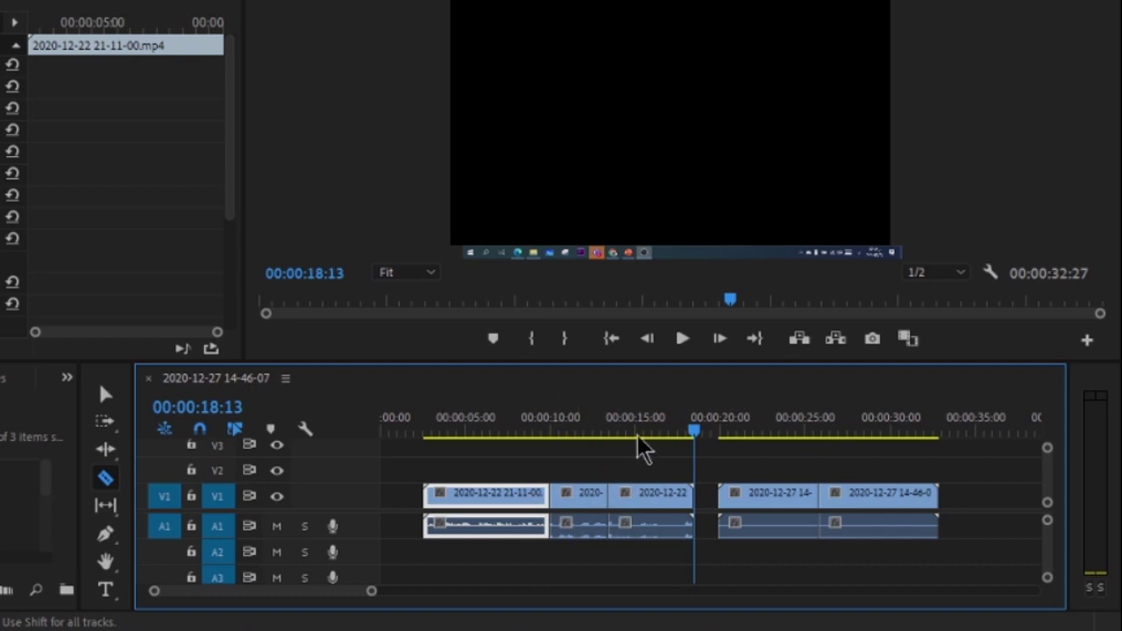
pyautogui.click(105, 395)
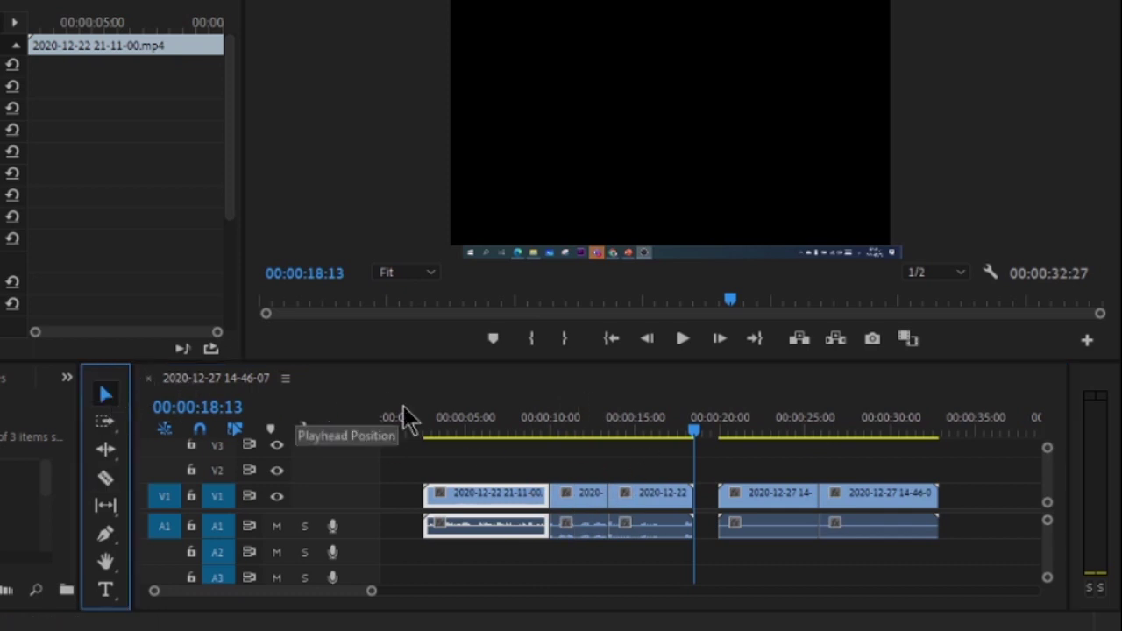
pyautogui.click(587, 500)
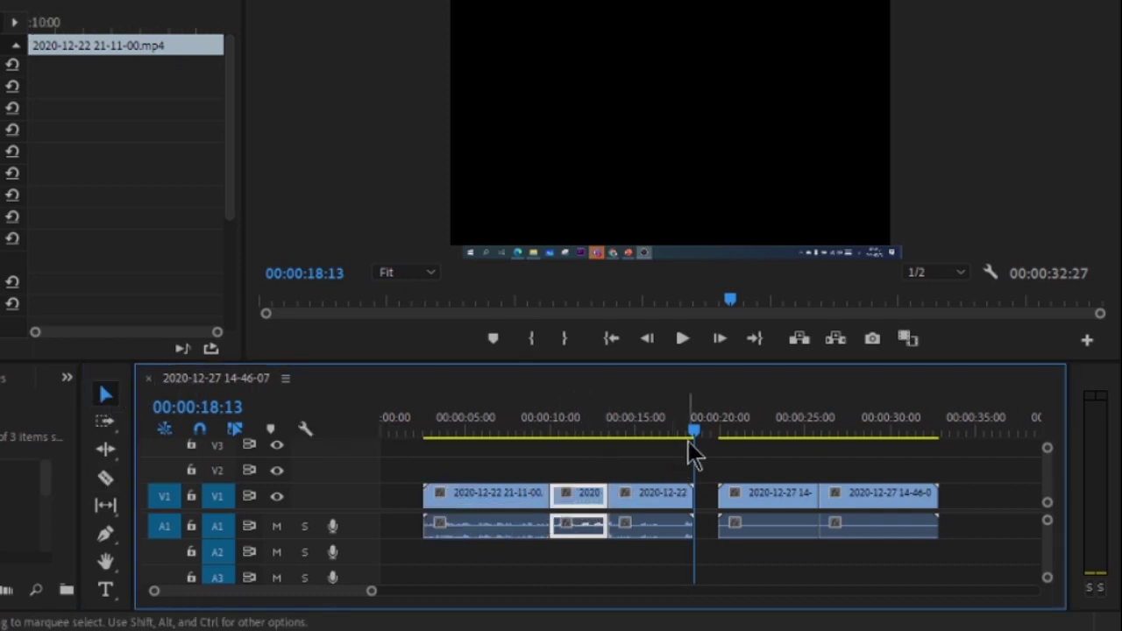
# Review the footage by playing the sequence from 00:00:09:26
pyautogui.moveTo(689, 433); pyautogui.dragTo(550, 476)
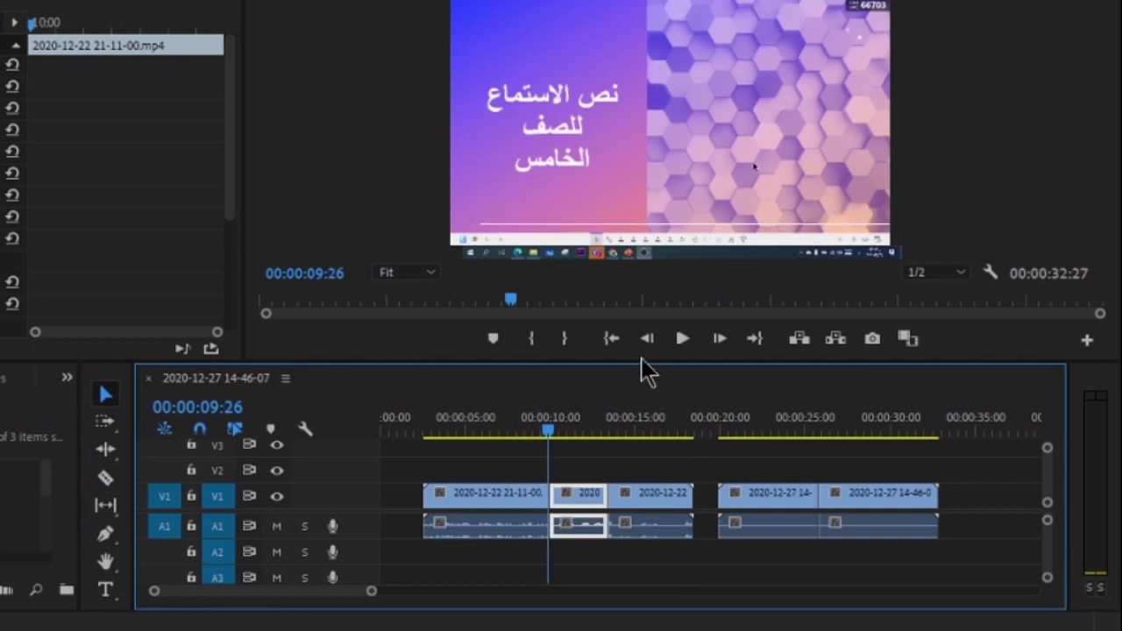
pyautogui.click(681, 340)
pyautogui.click(681, 341)
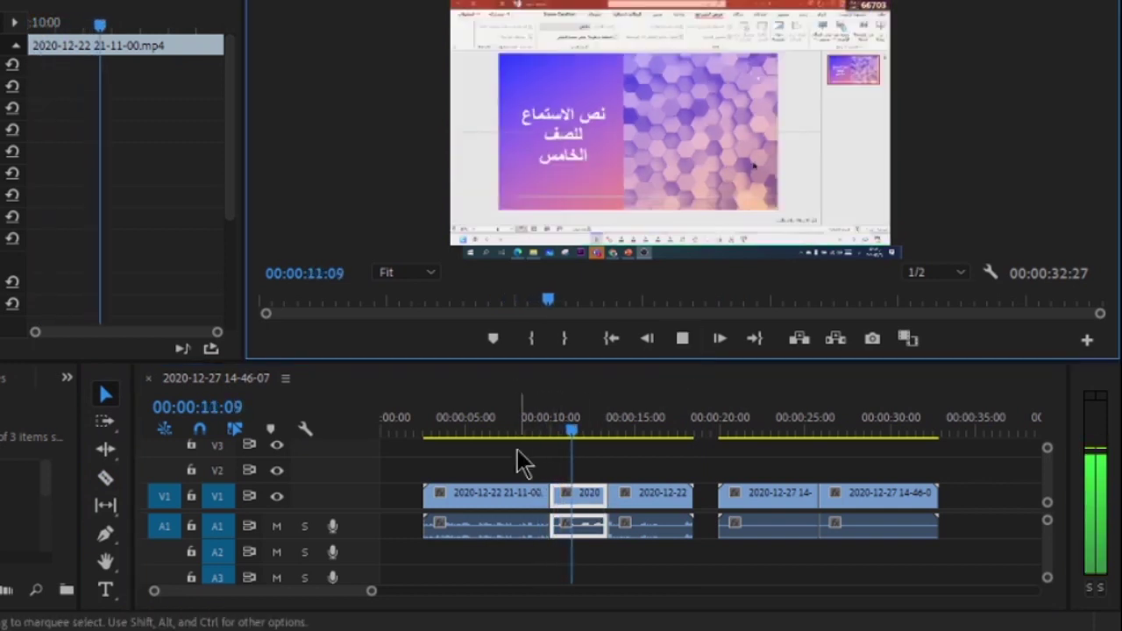
pyautogui.click(681, 341)
pyautogui.click(583, 506)
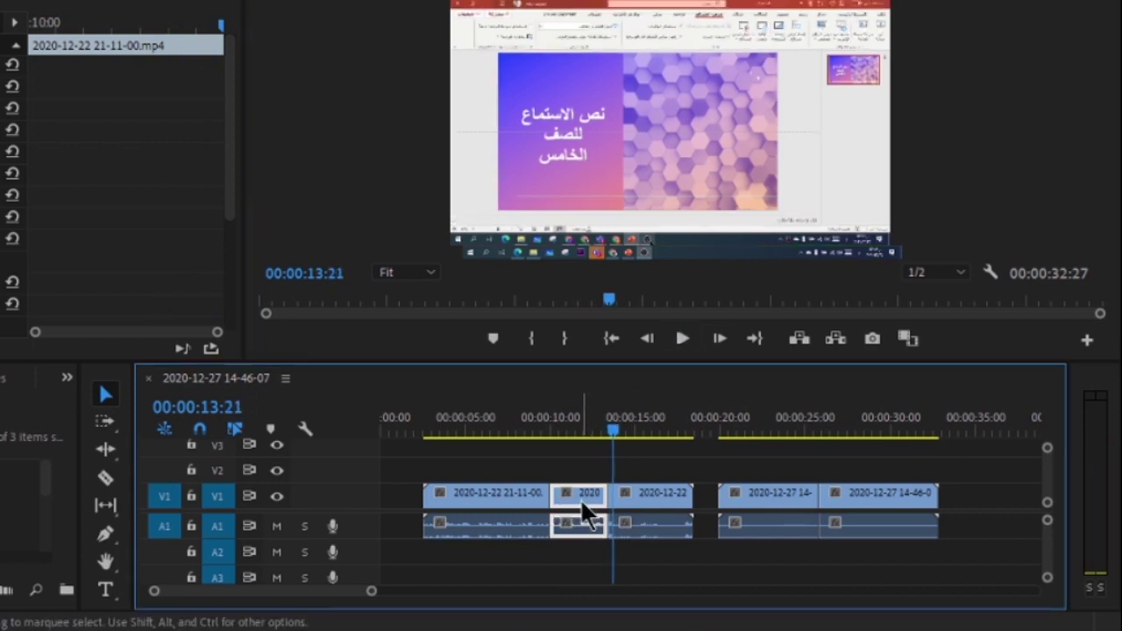
# Make three razor cuts in the first V1/A1 clip
pyautogui.click(103, 488)
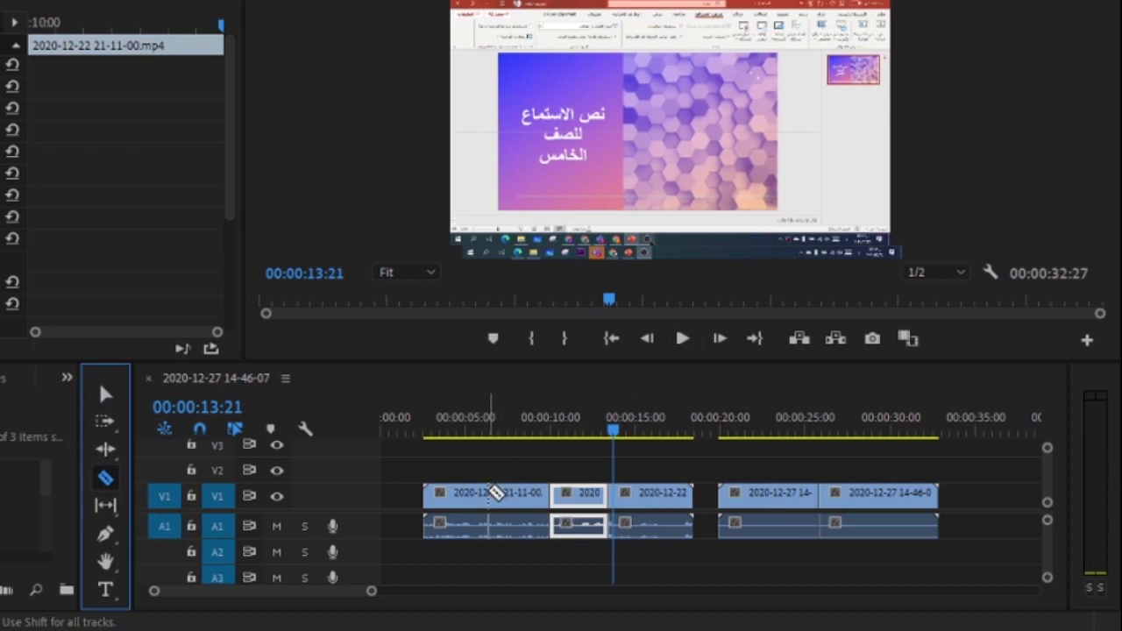
pyautogui.click(492, 493)
pyautogui.click(524, 493)
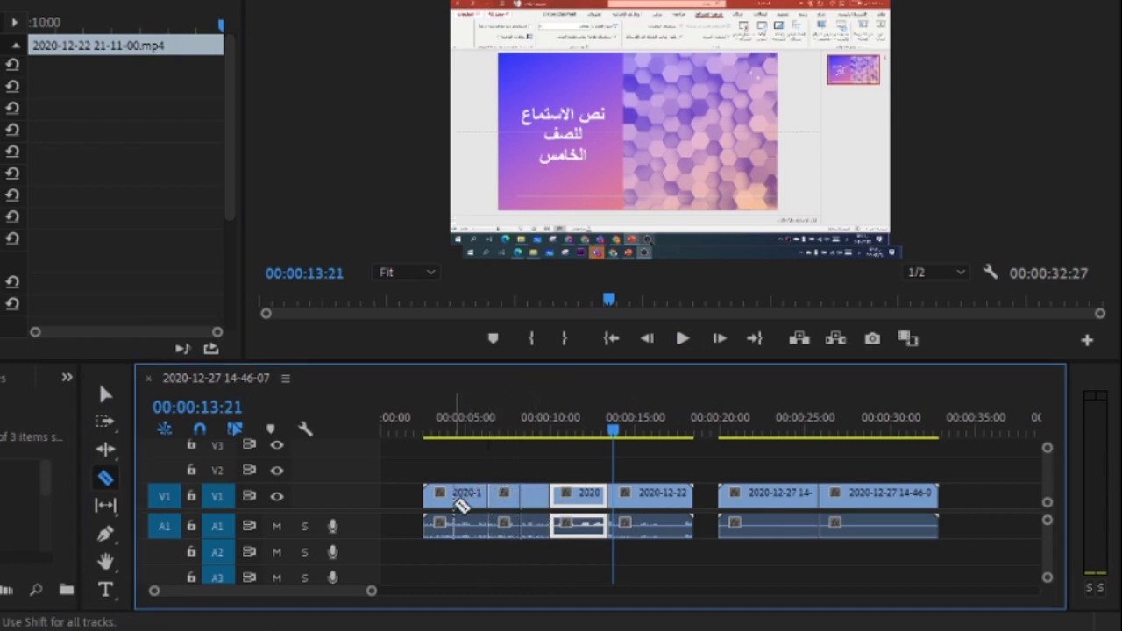
pyautogui.click(455, 492)
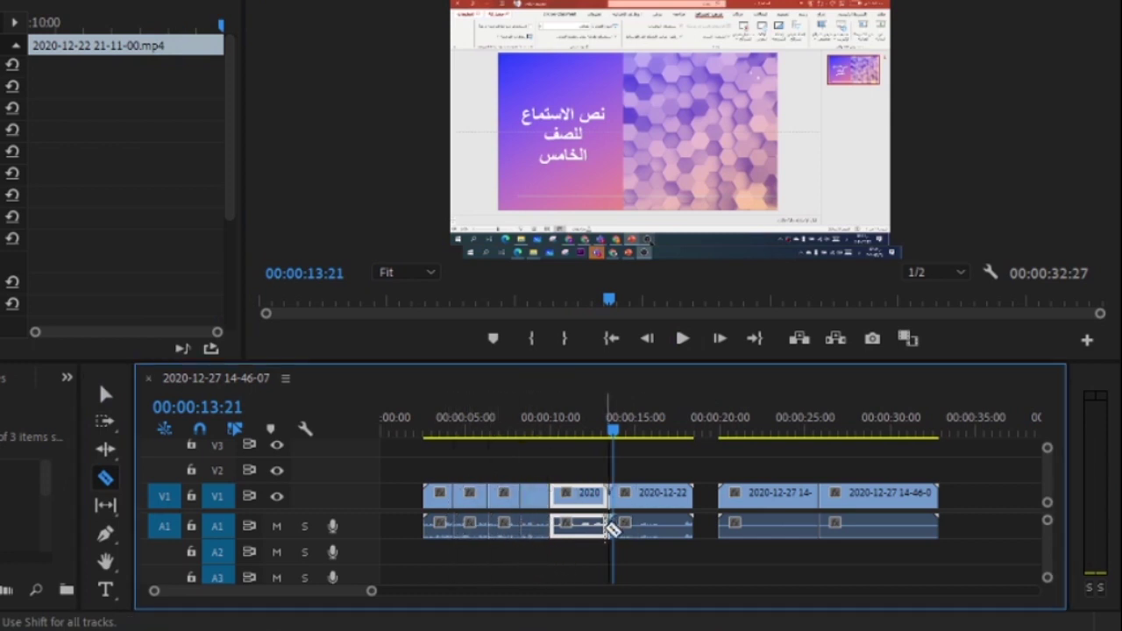
pyautogui.click(103, 395)
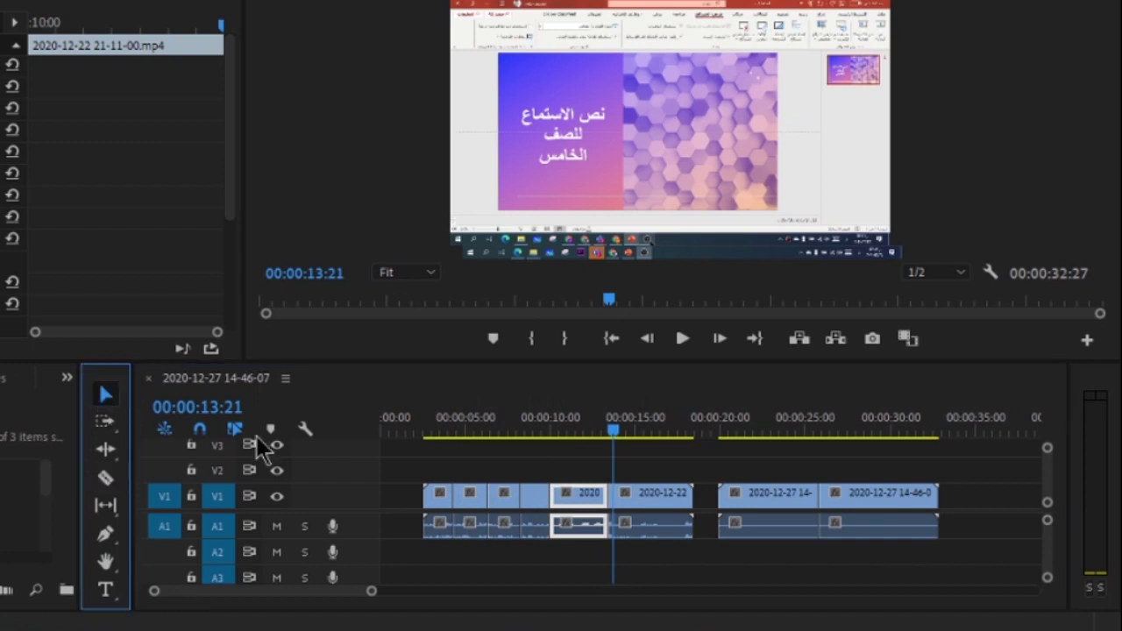
# Delete the short piece and close every gap so the sequence runs 00:00:25:12
pyautogui.click(589, 493)
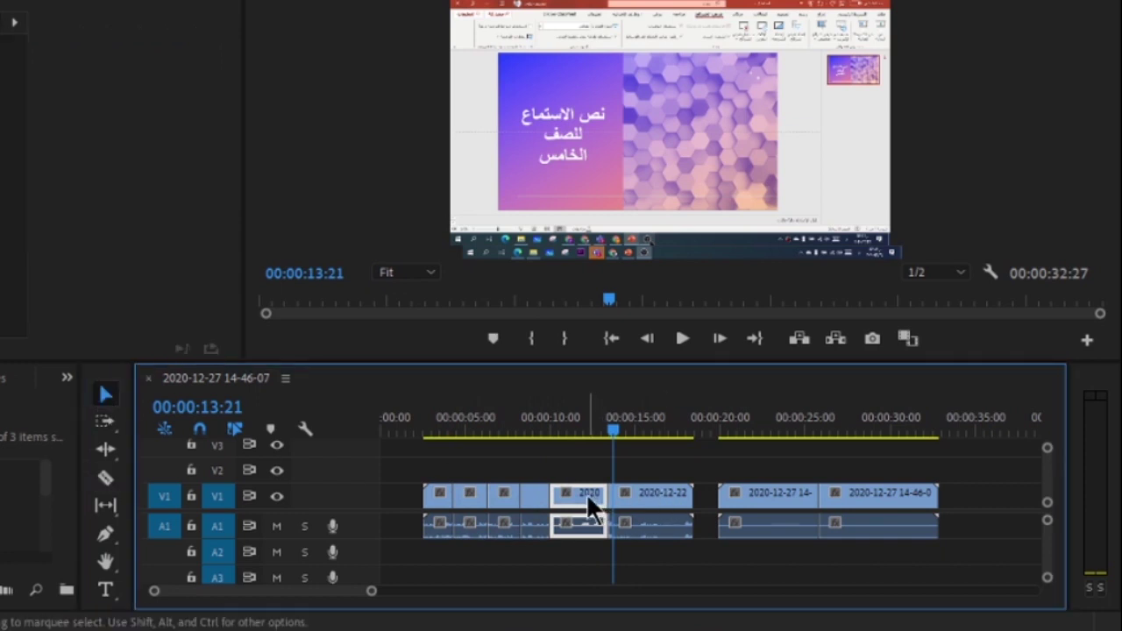
pyautogui.press('Delete')
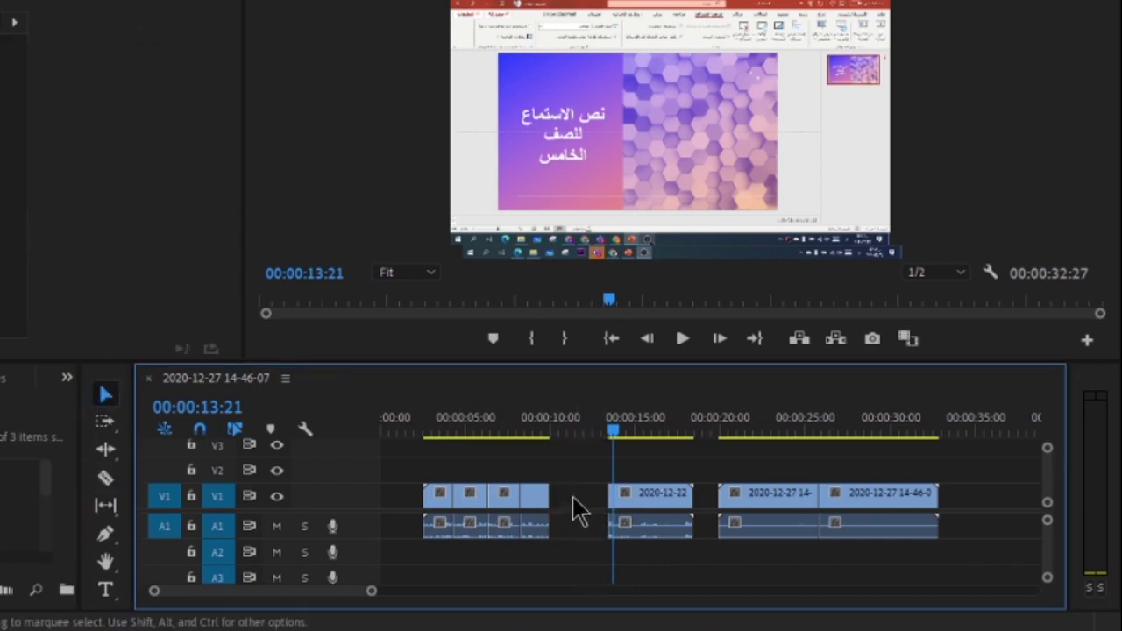
pyautogui.click(580, 502)
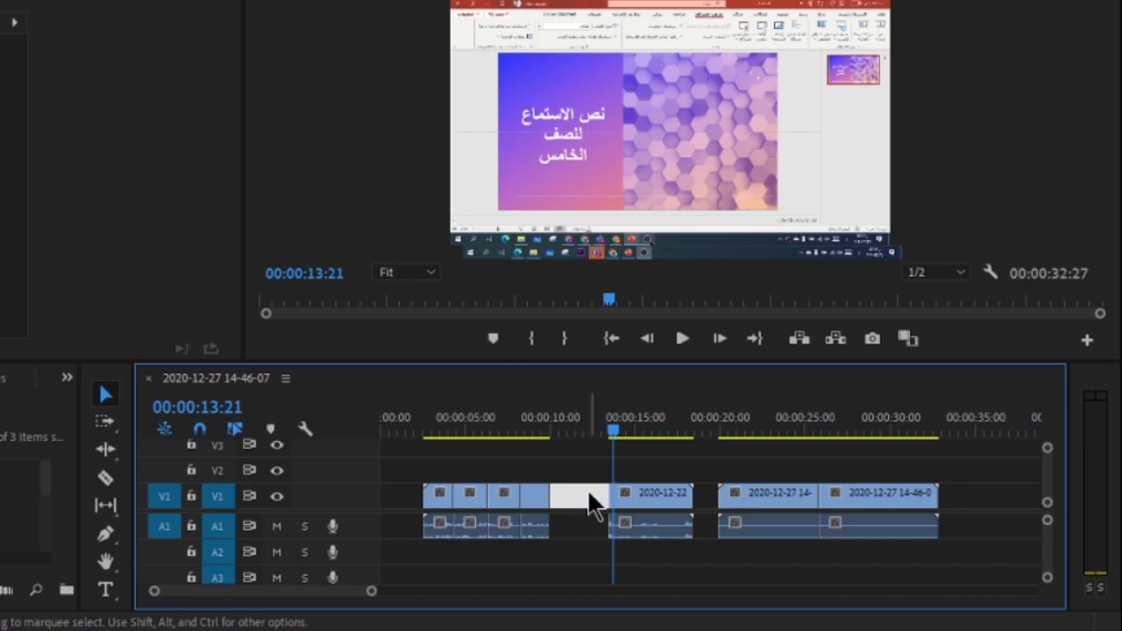
pyautogui.press('Delete')
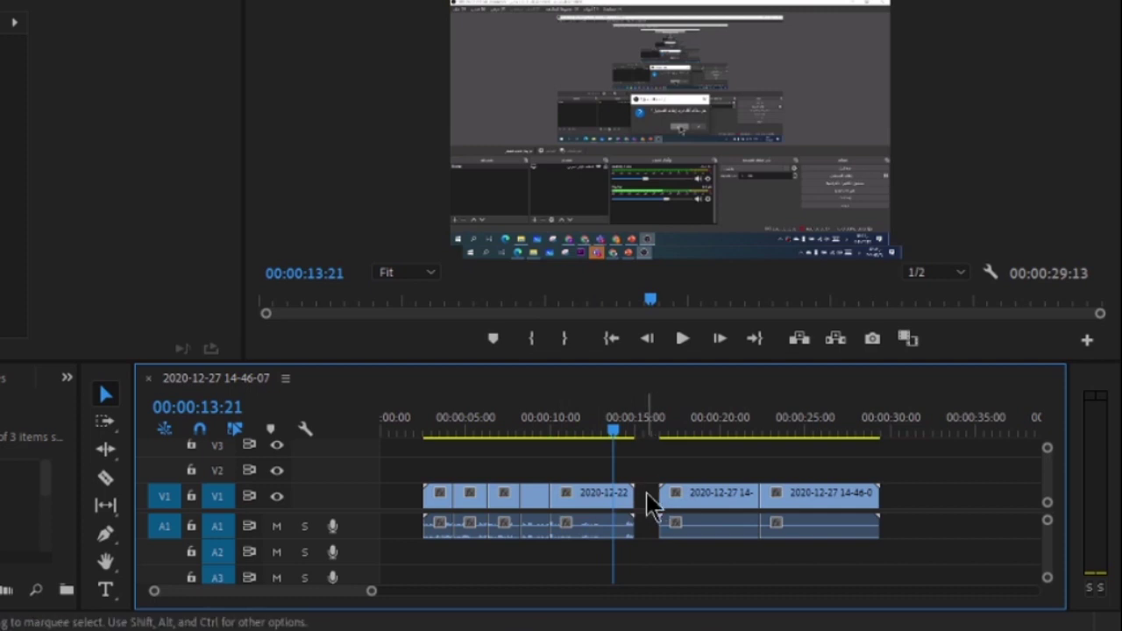
pyautogui.click(646, 493)
pyautogui.press('Delete')
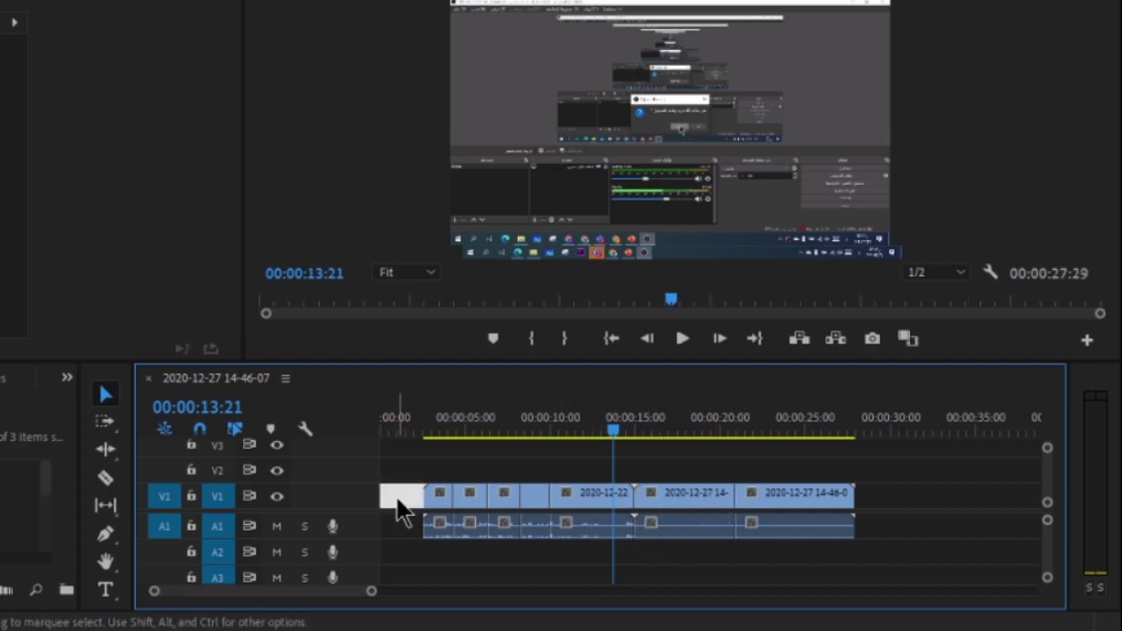
pyautogui.press('Delete')
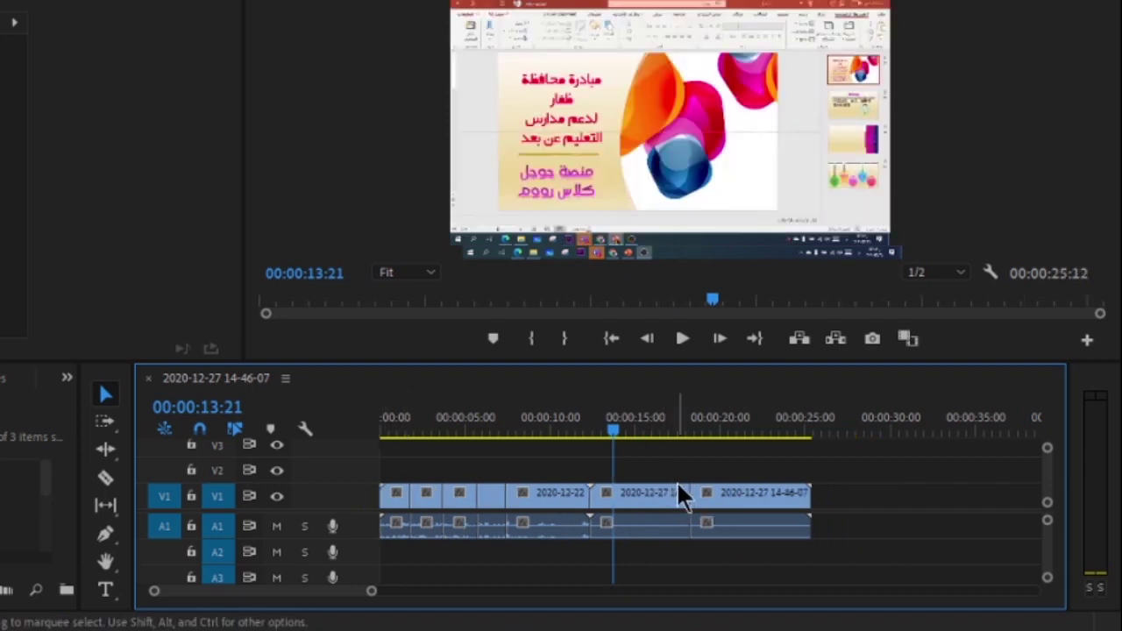
pyautogui.click(496, 497)
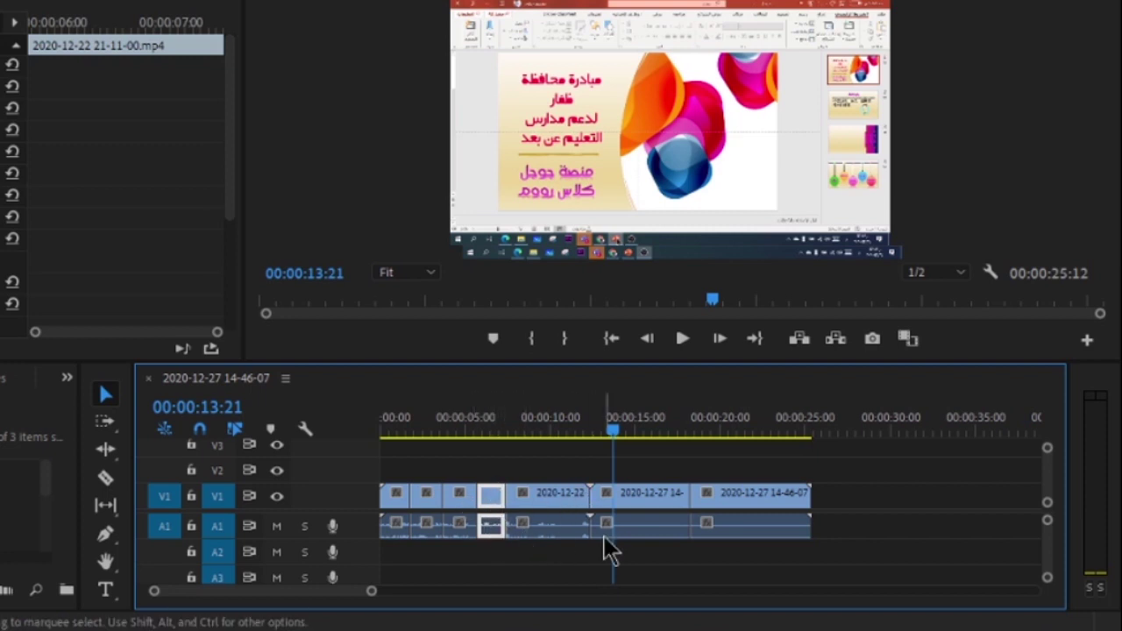
# Delete the short 00:00:05:23 clip, close its gap for a 00:00:23:21 sequence, and scrub to review
pyautogui.hotkey('shift', 'Delete')
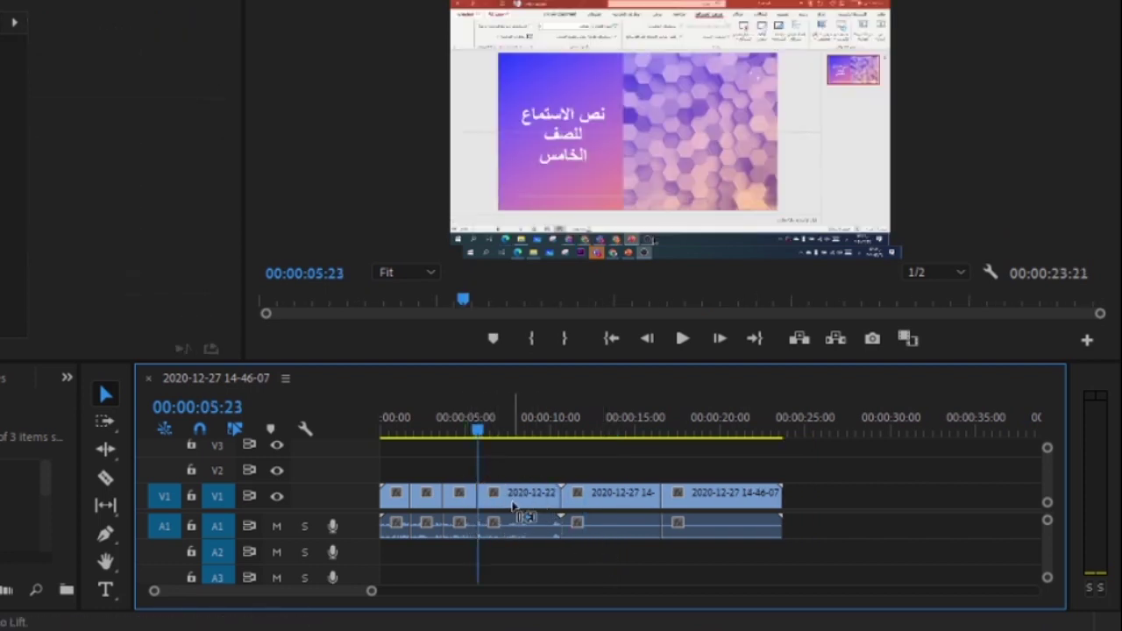
pyautogui.hotkey('ctrl', 'z')
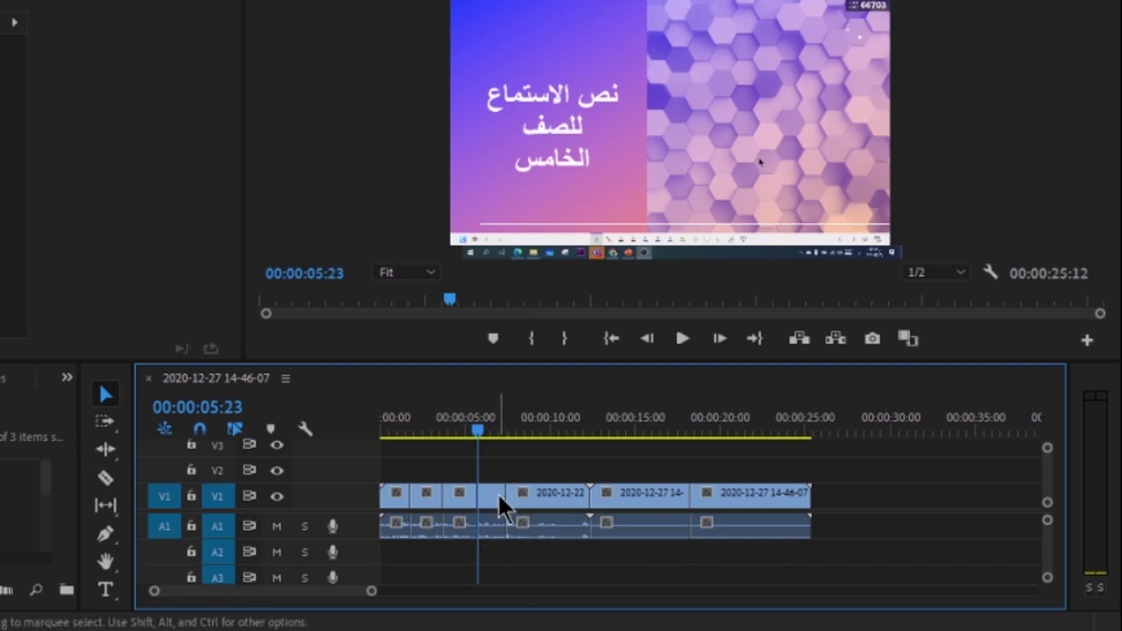
pyautogui.click(493, 523)
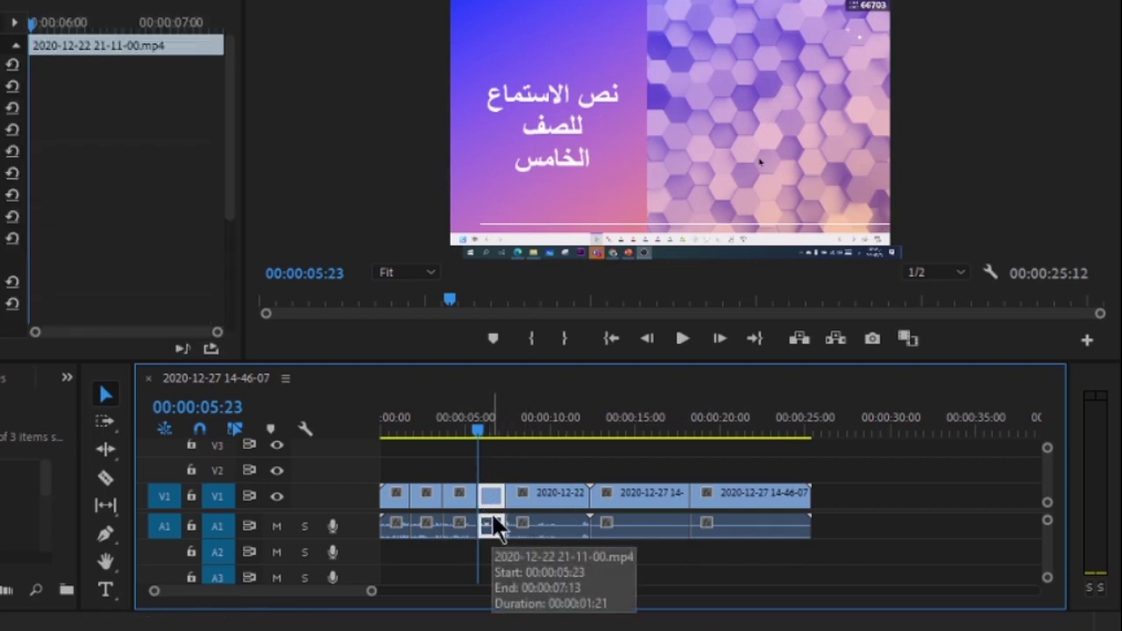
pyautogui.hotkey('shift', 'Delete')
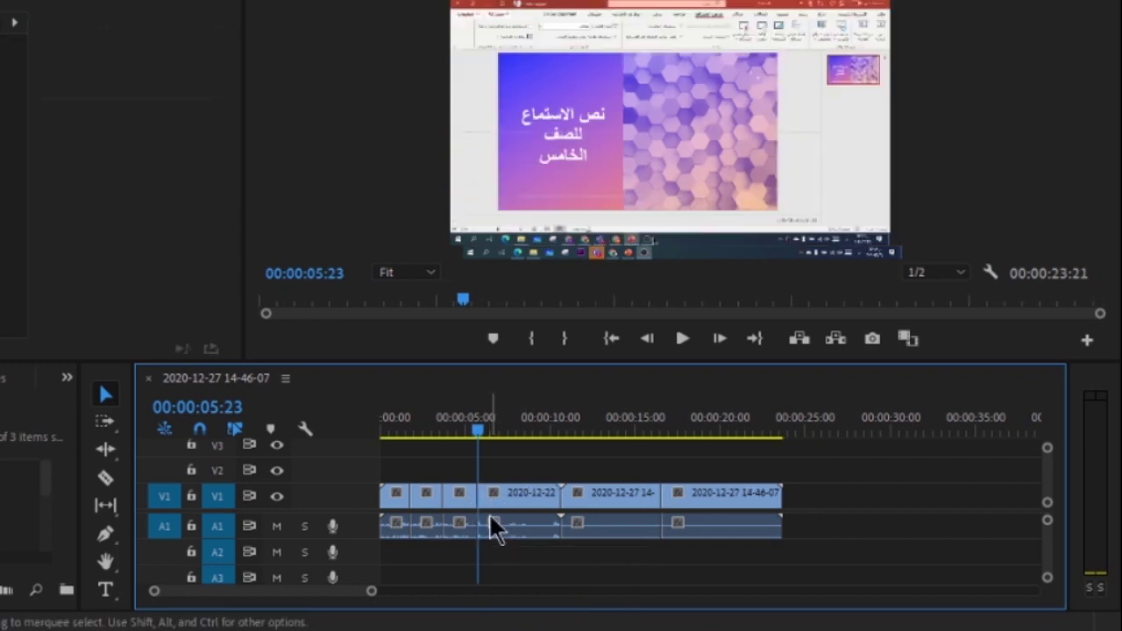
pyautogui.moveTo(492, 510); pyautogui.dragTo(502, 501)
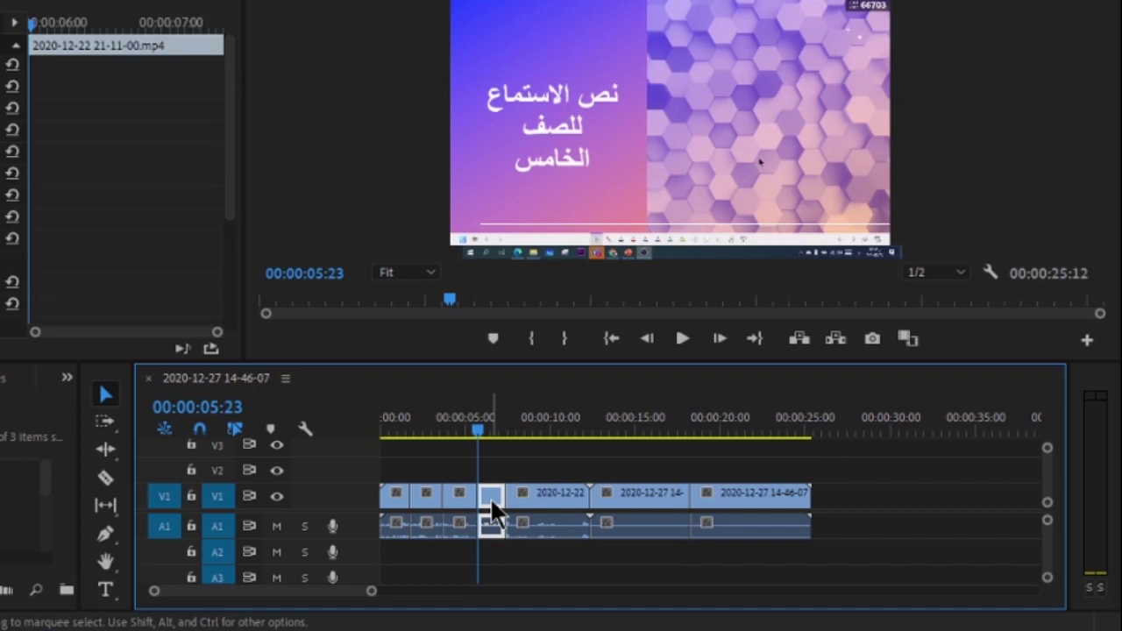
pyautogui.press('Delete')
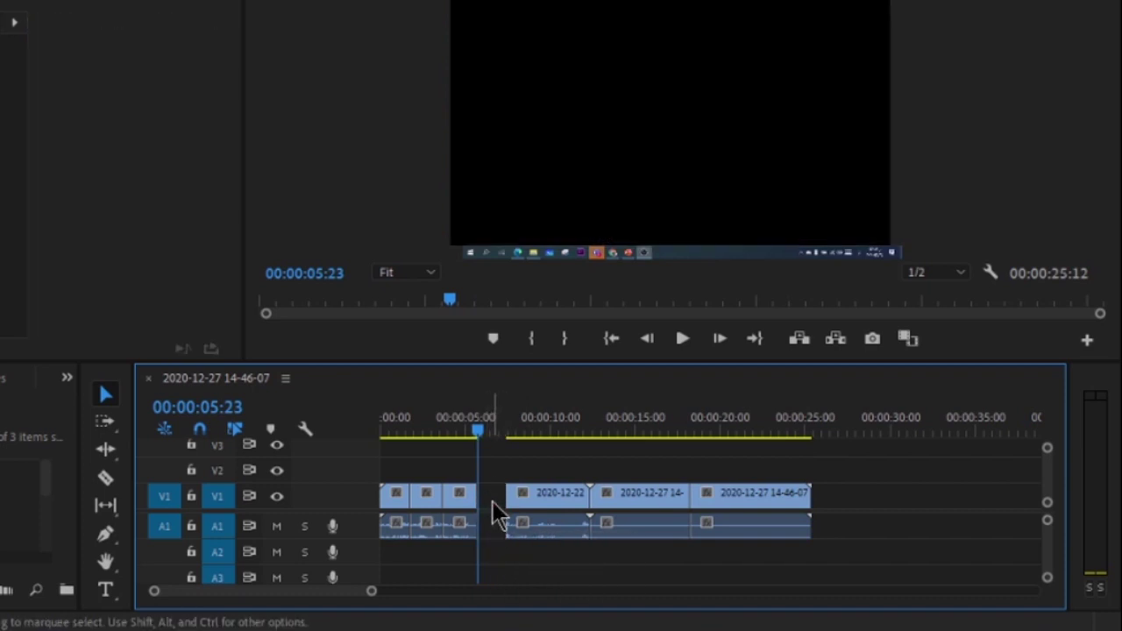
pyautogui.click(494, 497)
pyautogui.press('Delete')
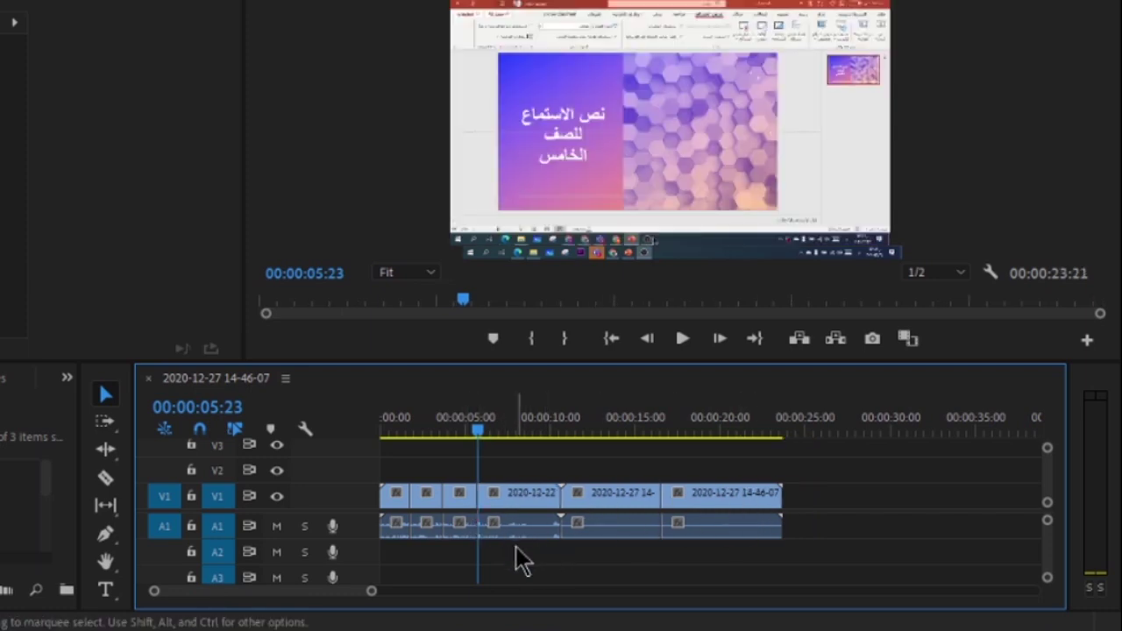
pyautogui.moveTo(479, 436)
pyautogui.mouseDown()
pyautogui.moveTo(659, 471)
pyautogui.moveTo(518, 515)
pyautogui.moveTo(619, 547)
pyautogui.mouseUp()
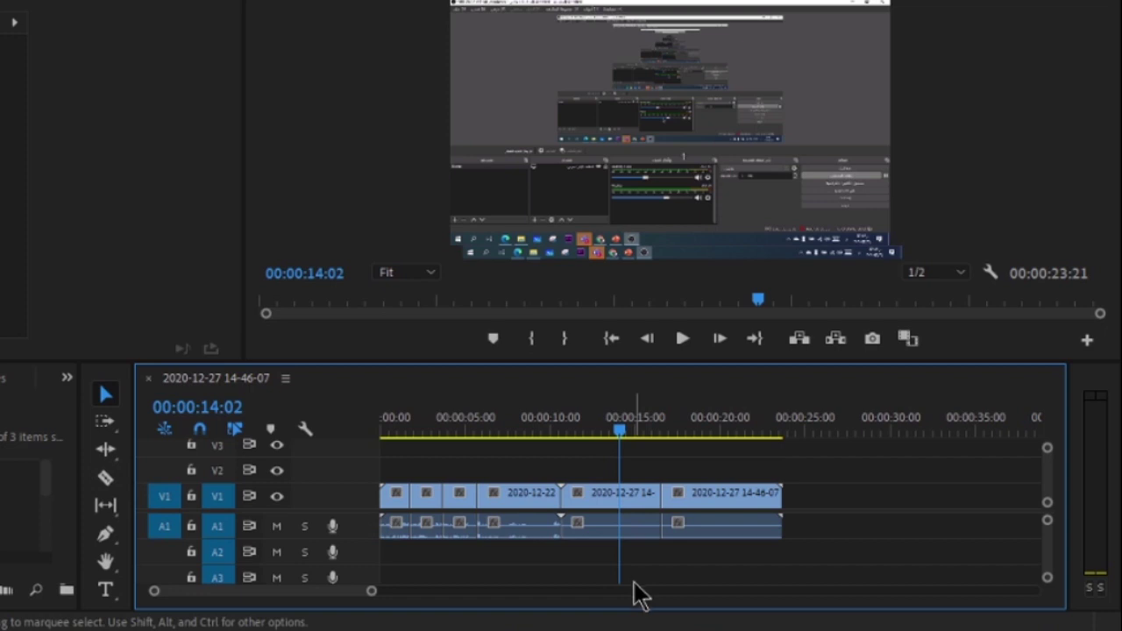
# Razor-cut the later V1/A1 clip at the playhead and again a little later
pyautogui.press('c')
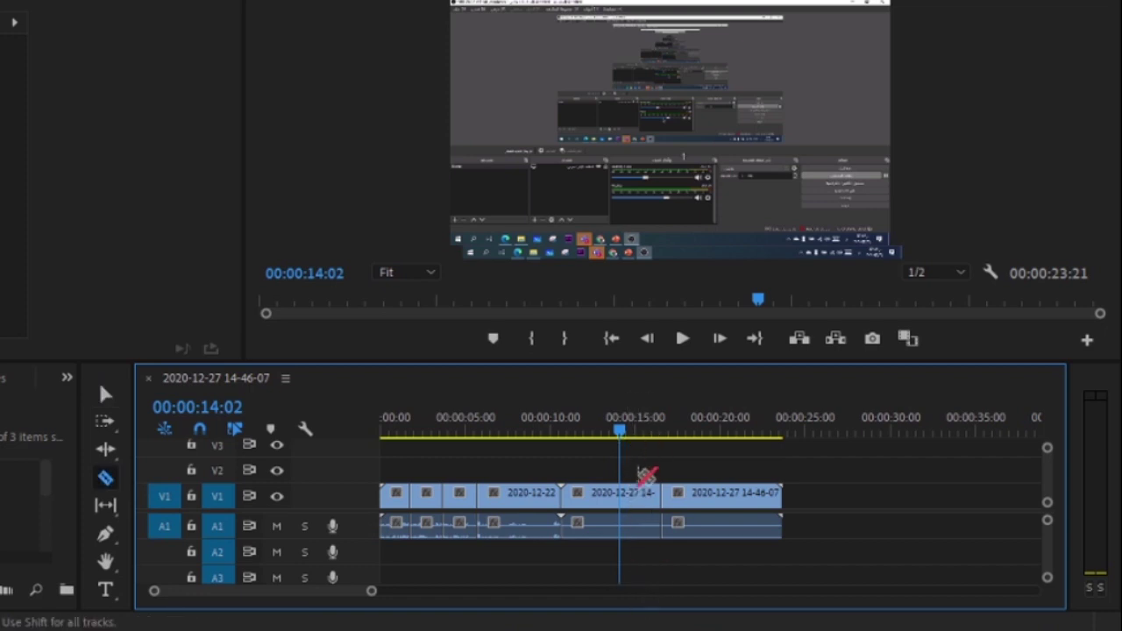
pyautogui.click(622, 504)
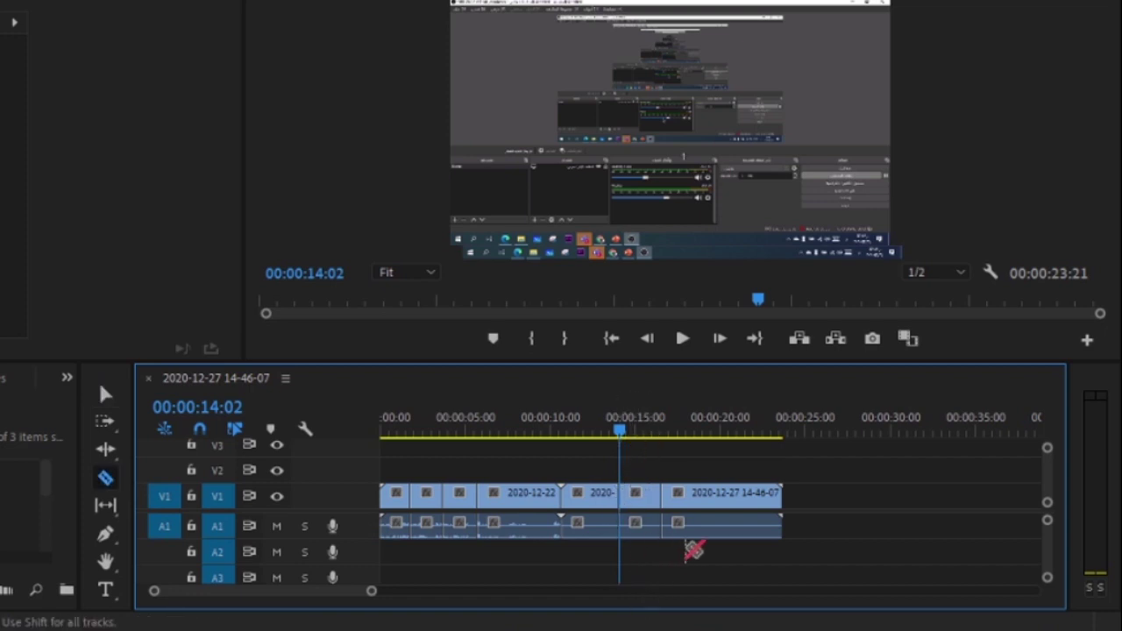
pyautogui.click(714, 498)
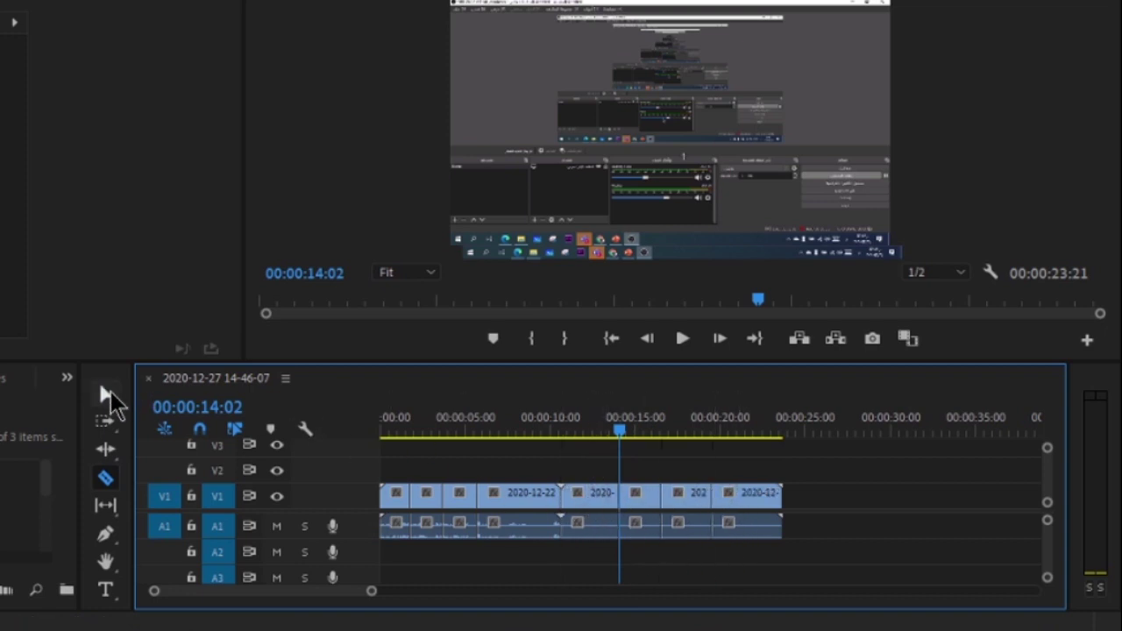
pyautogui.click(106, 399)
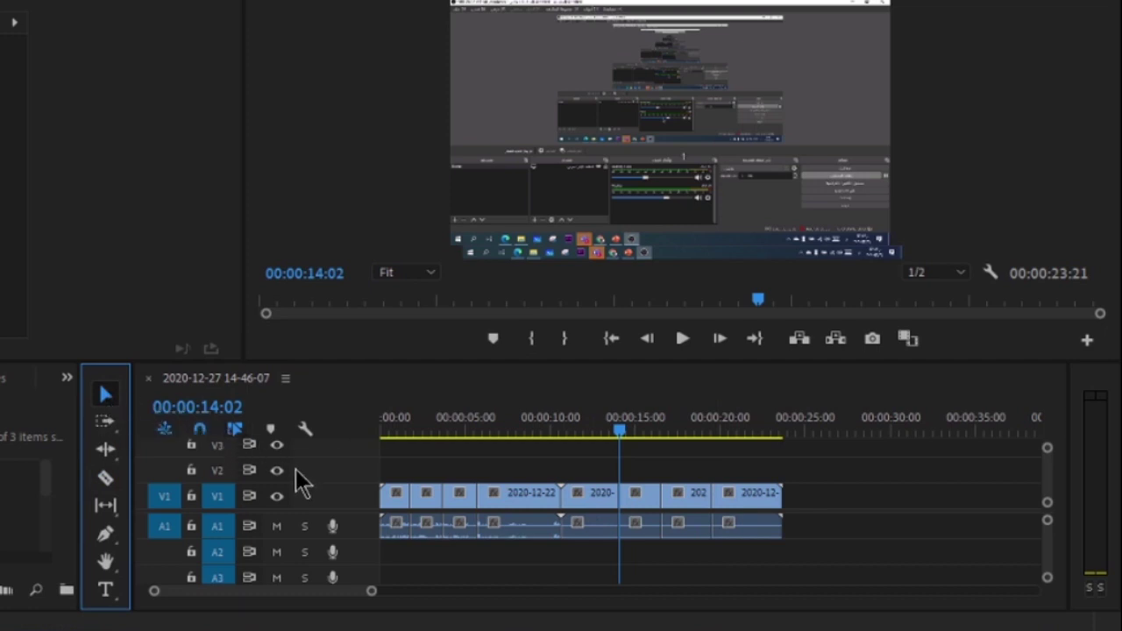
pyautogui.click(108, 482)
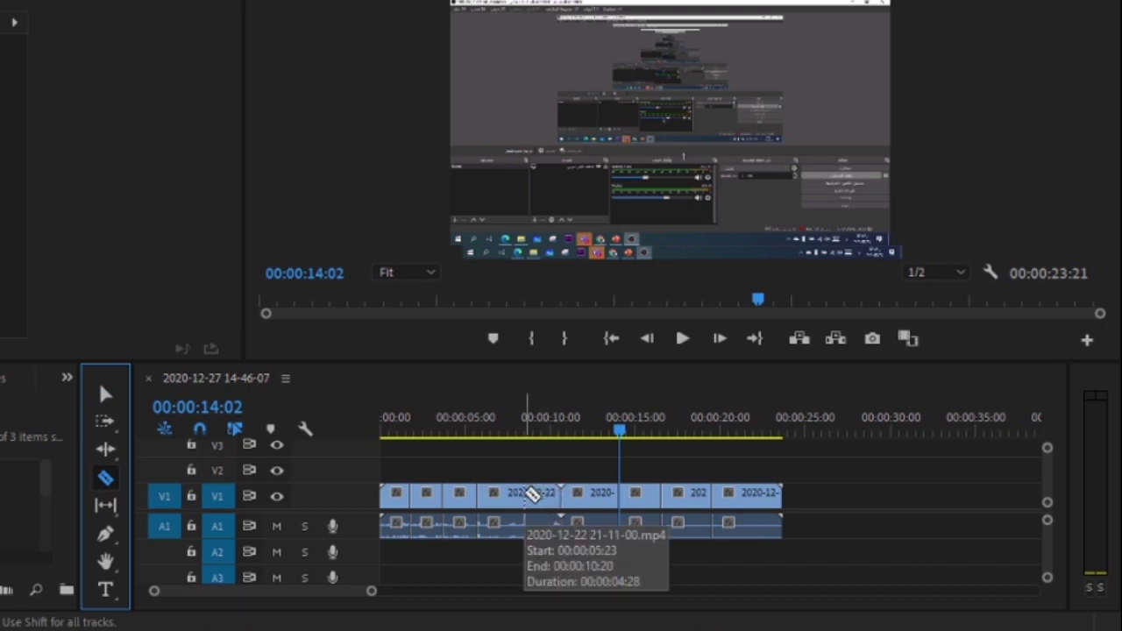
# Select the new clip pieces, deselect all, and scrub the playhead back to about 6 seconds
pyautogui.press('v')
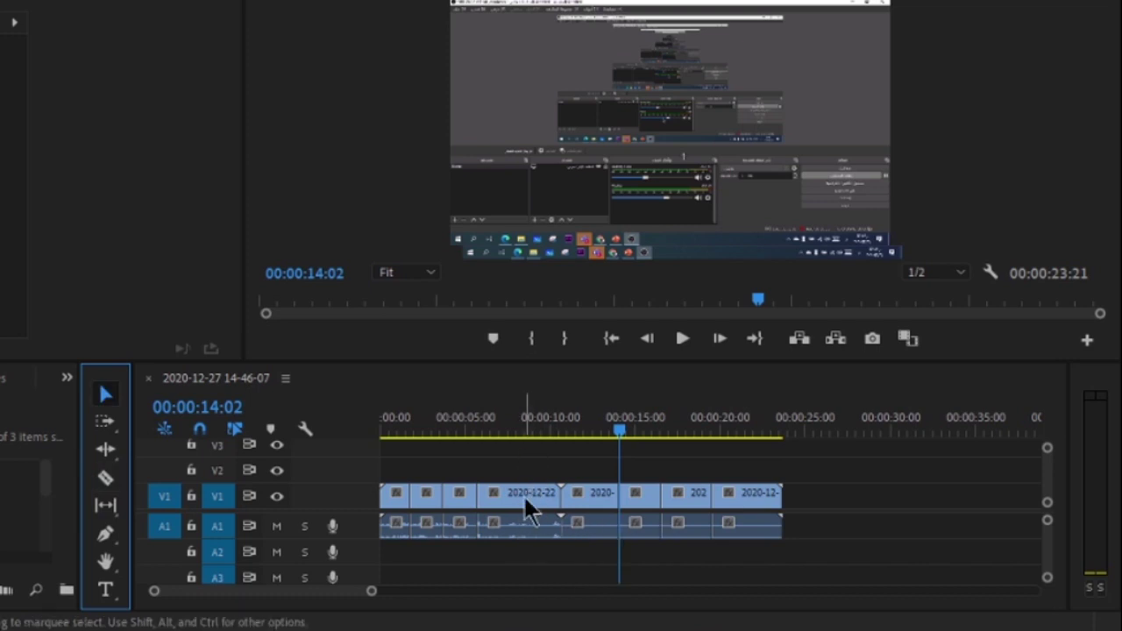
pyautogui.click(529, 509)
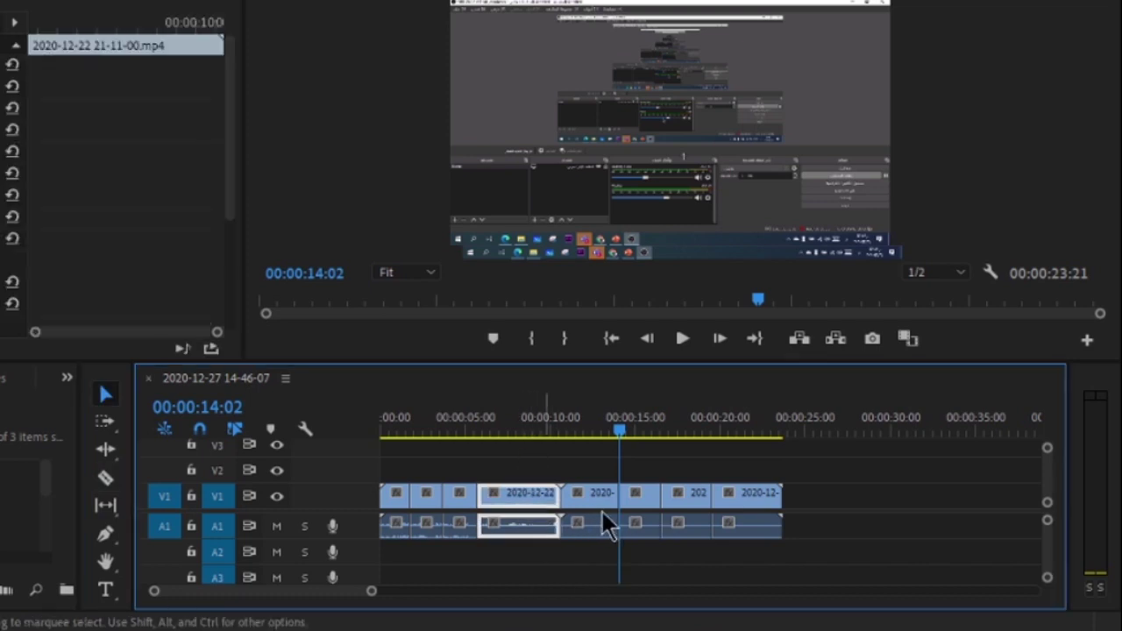
pyautogui.click(645, 507)
pyautogui.click(701, 510)
pyautogui.hotkey('ctrl', 'shift', 'a')
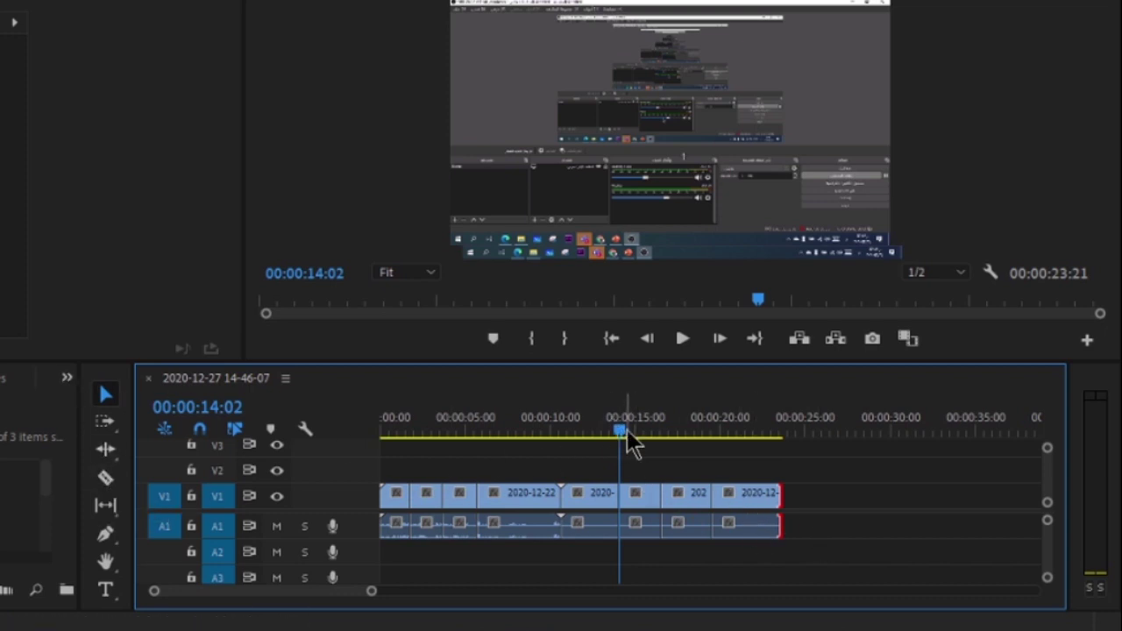
pyautogui.moveTo(633, 442); pyautogui.dragTo(661, 443)
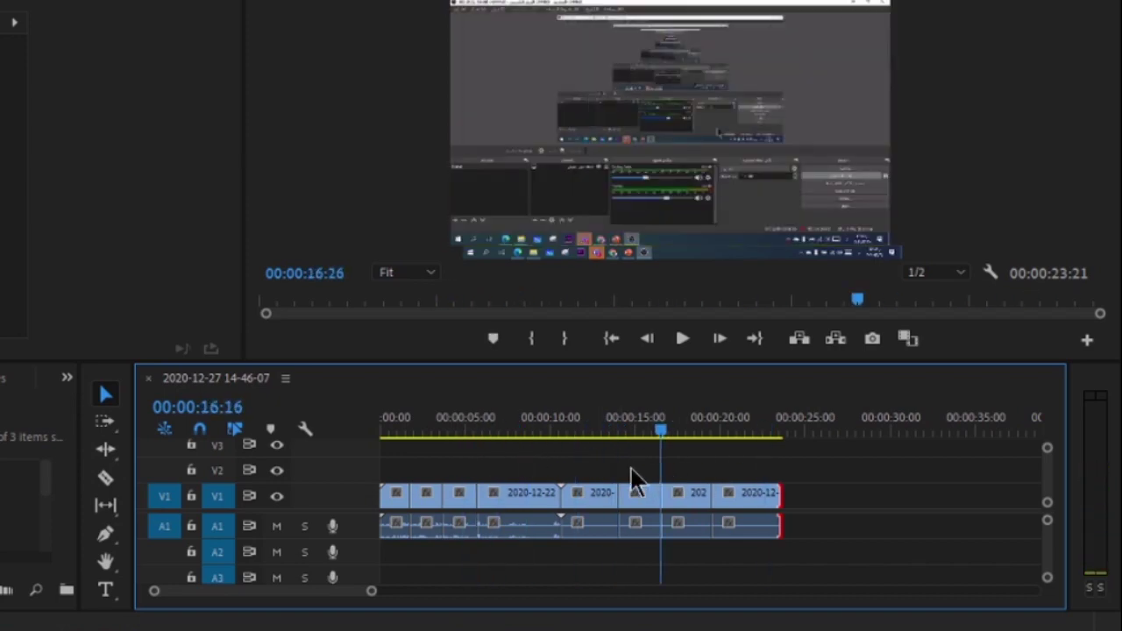
pyautogui.moveTo(633, 481); pyautogui.dragTo(491, 509)
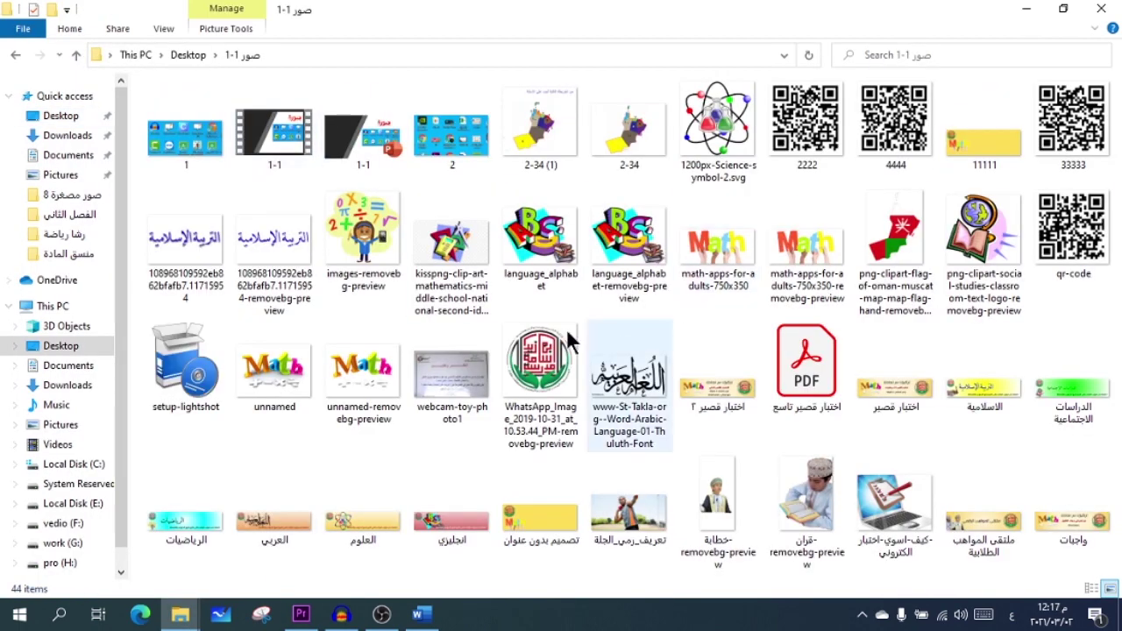
# Drag images-removebg-preview.png from File Explorer onto track V2 of the Premiere timeline
pyautogui.click(379, 245)
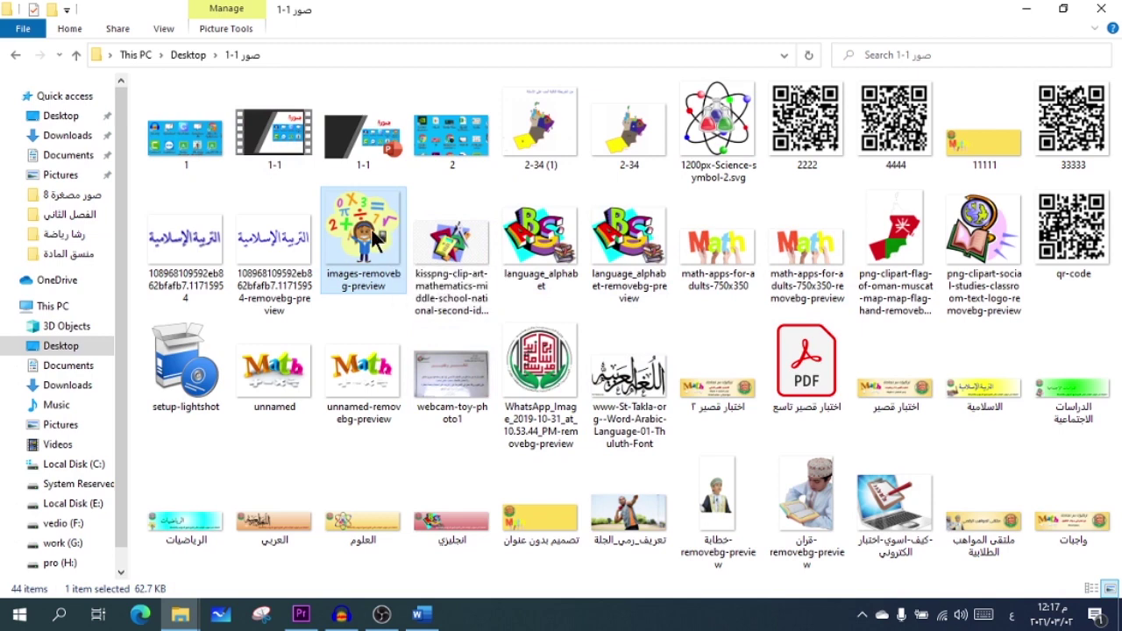
pyautogui.moveTo(384, 235)
pyautogui.mouseDown()
pyautogui.moveTo(316, 592)
pyautogui.moveTo(661, 529)
pyautogui.moveTo(644, 466)
pyautogui.mouseUp()
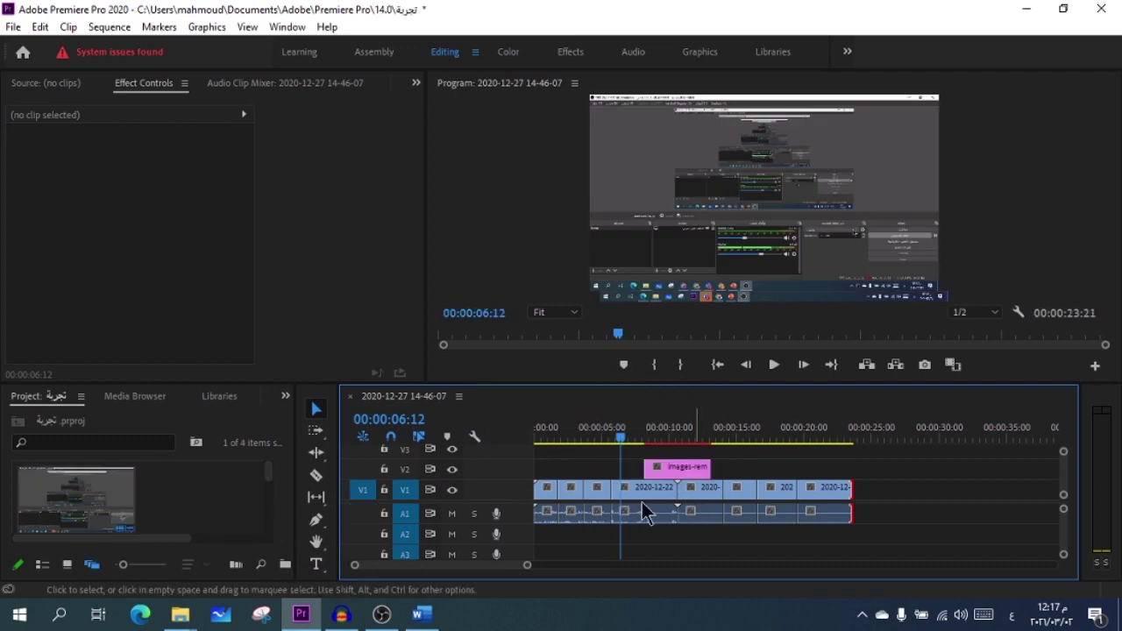
# Play and stop the sequence, then select the images-removebg-preview.png clip on V2 to show its Motion settings
pyautogui.click(774, 365)
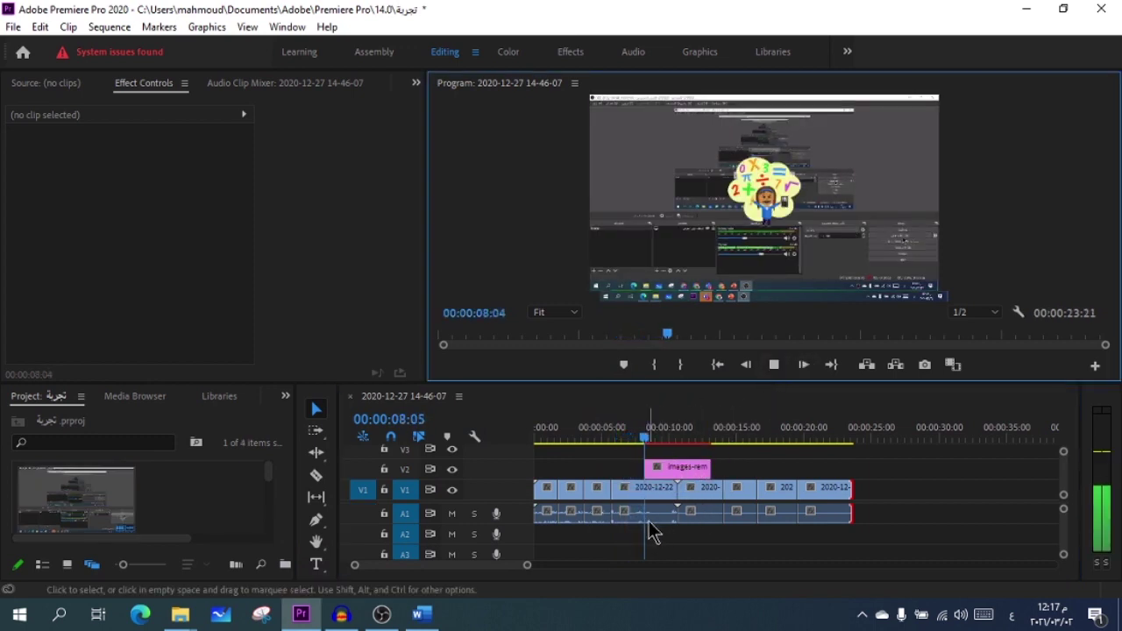
pyautogui.click(775, 365)
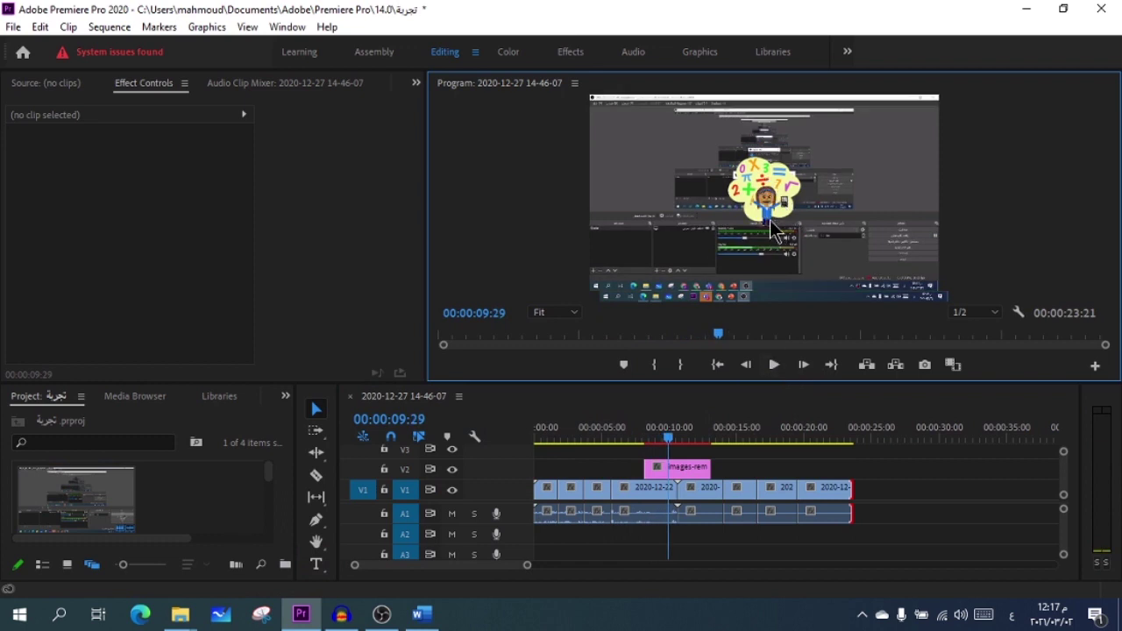
pyautogui.click(686, 471)
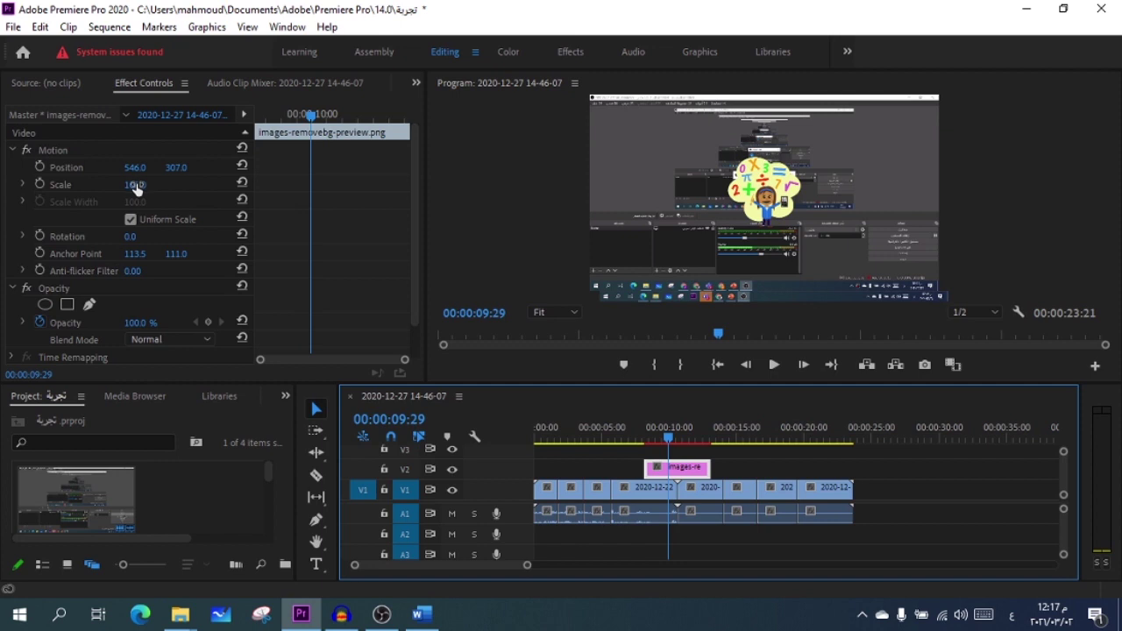
# Set the cartoon image's Scale to 177.0 and Position to 274.0, 326.0
pyautogui.moveTo(136, 187)
pyautogui.mouseDown()
pyautogui.moveTo(247, 205)
pyautogui.moveTo(61, 195)
pyautogui.moveTo(93, 212)
pyautogui.moveTo(144, 180)
pyautogui.mouseUp()
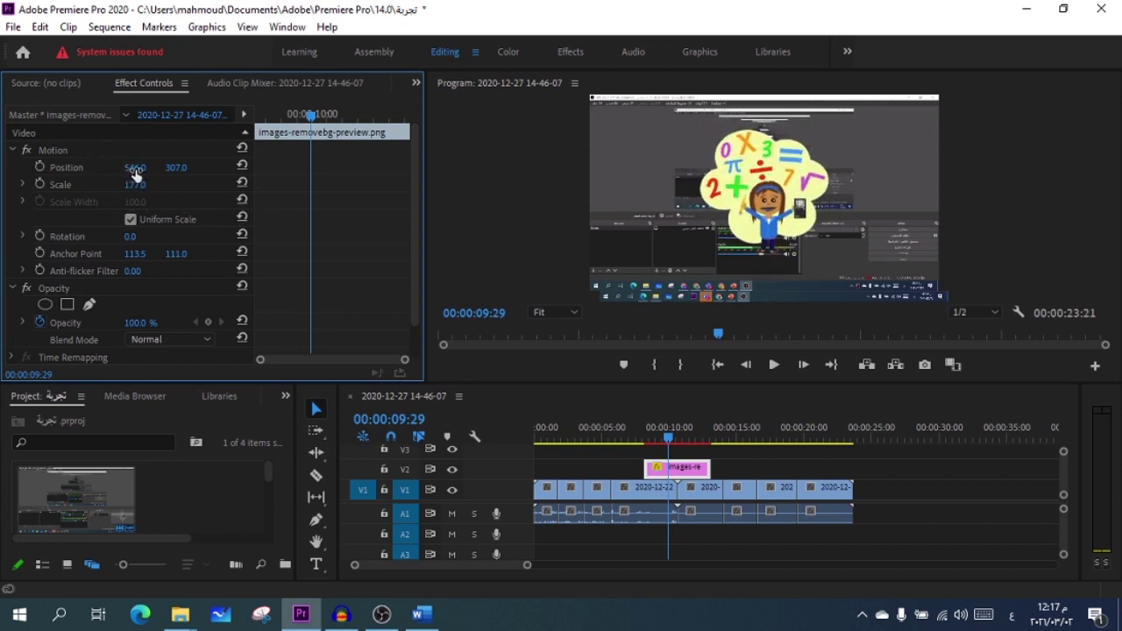
pyautogui.moveTo(136, 174)
pyautogui.mouseDown()
pyautogui.moveTo(304, 181)
pyautogui.moveTo(74, 175)
pyautogui.mouseUp()
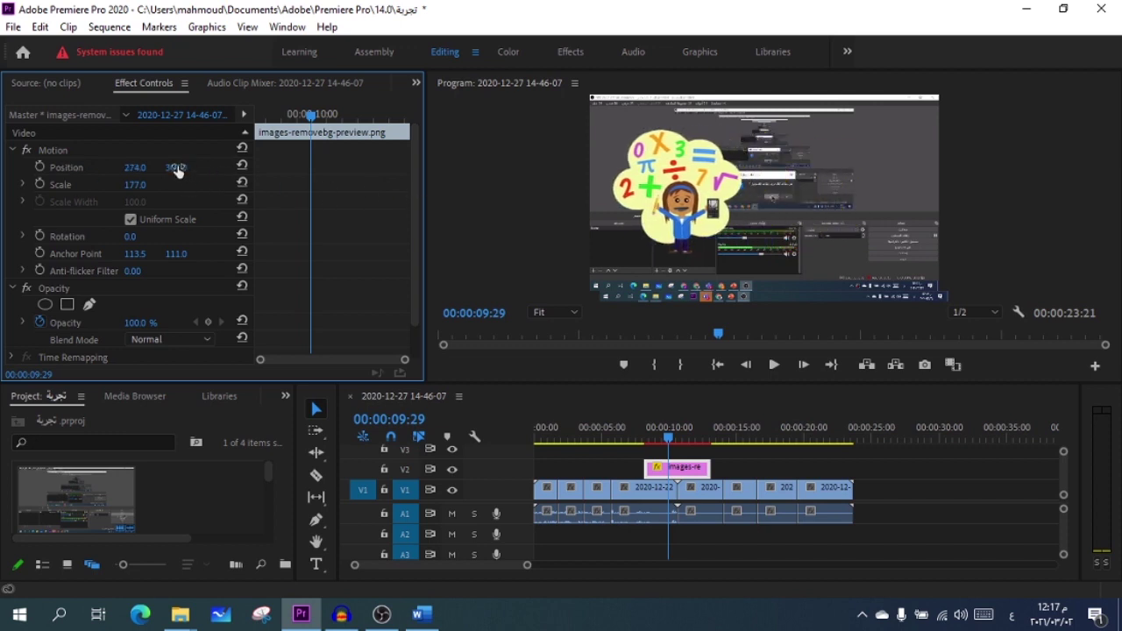
pyautogui.moveTo(178, 171)
pyautogui.mouseDown()
pyautogui.moveTo(292, 180)
pyautogui.moveTo(174, 180)
pyautogui.moveTo(197, 194)
pyautogui.mouseUp()
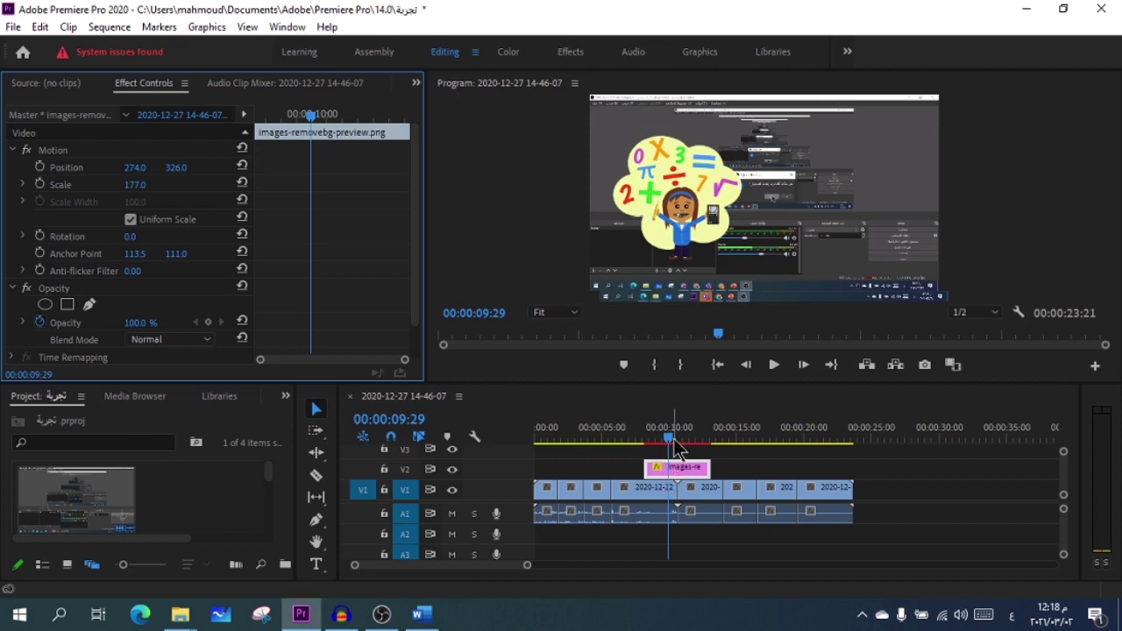
# Trim the end of the V2 image clip shorter
pyautogui.moveTo(674, 447); pyautogui.dragTo(640, 443)
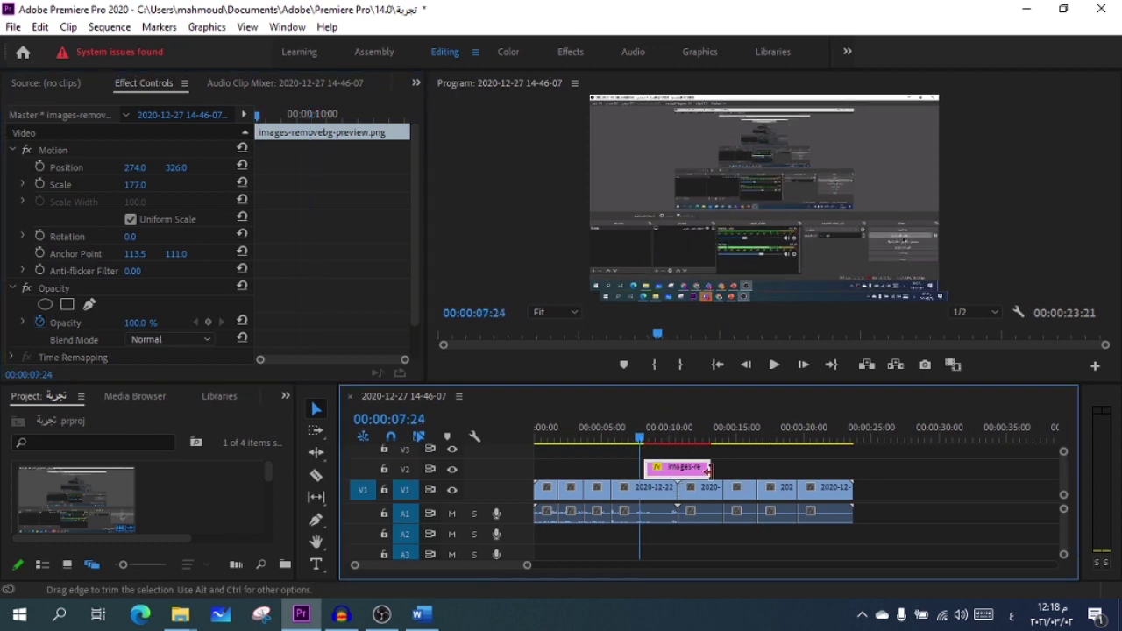
pyautogui.moveTo(706, 472); pyautogui.dragTo(803, 469)
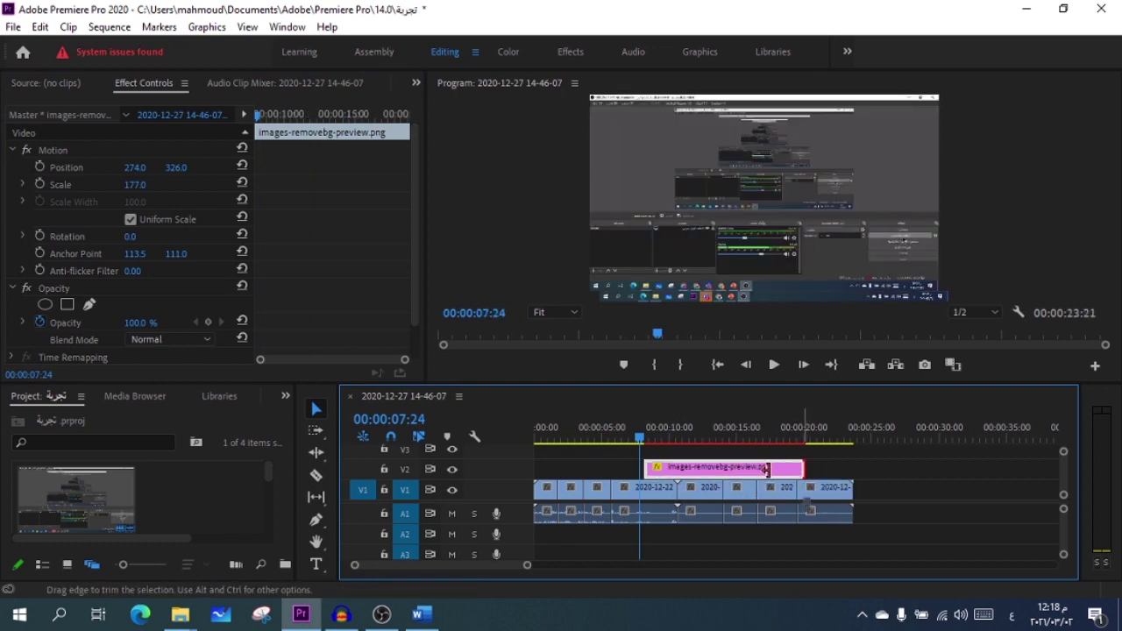
pyautogui.moveTo(766, 469); pyautogui.dragTo(693, 470)
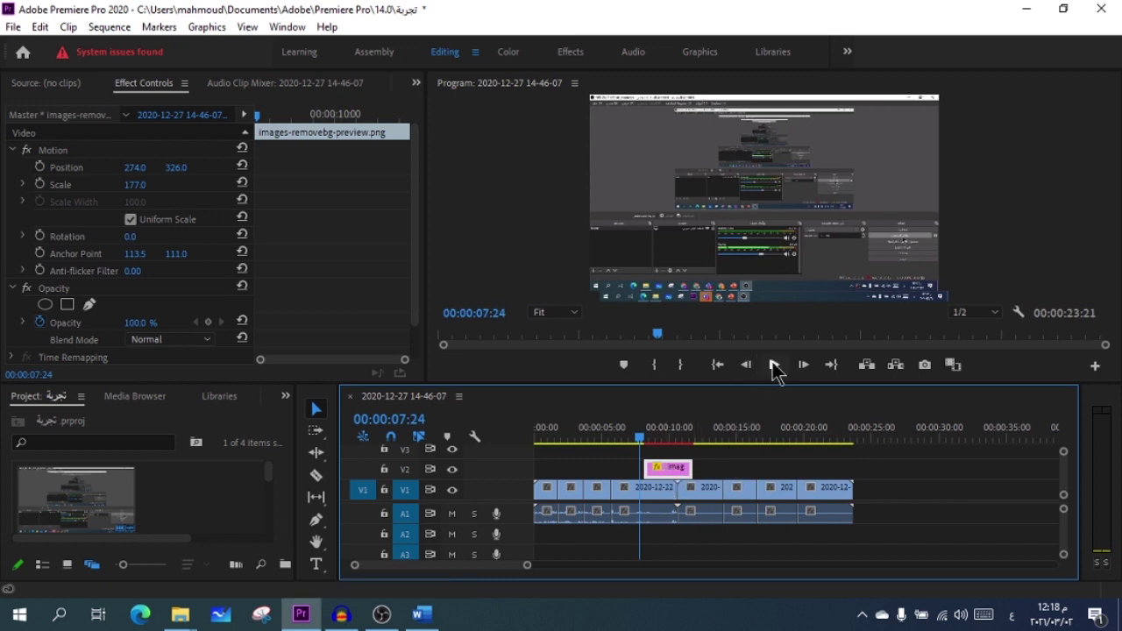
# Play back the stretch where the cartoon image pops up near 9 seconds
pyautogui.click(773, 364)
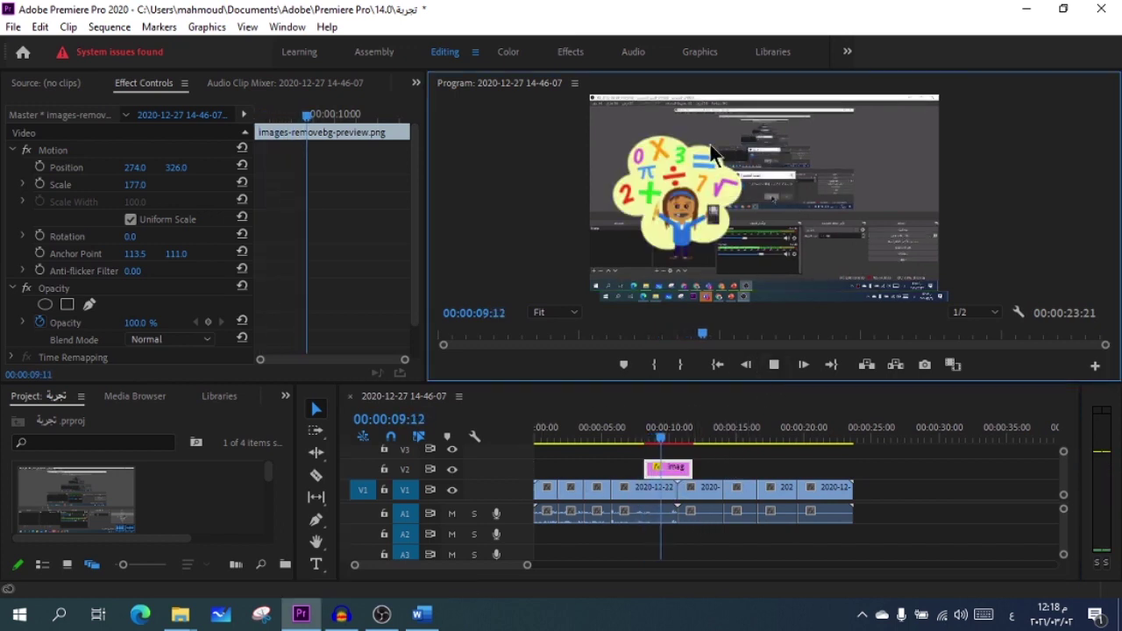
pyautogui.click(715, 399)
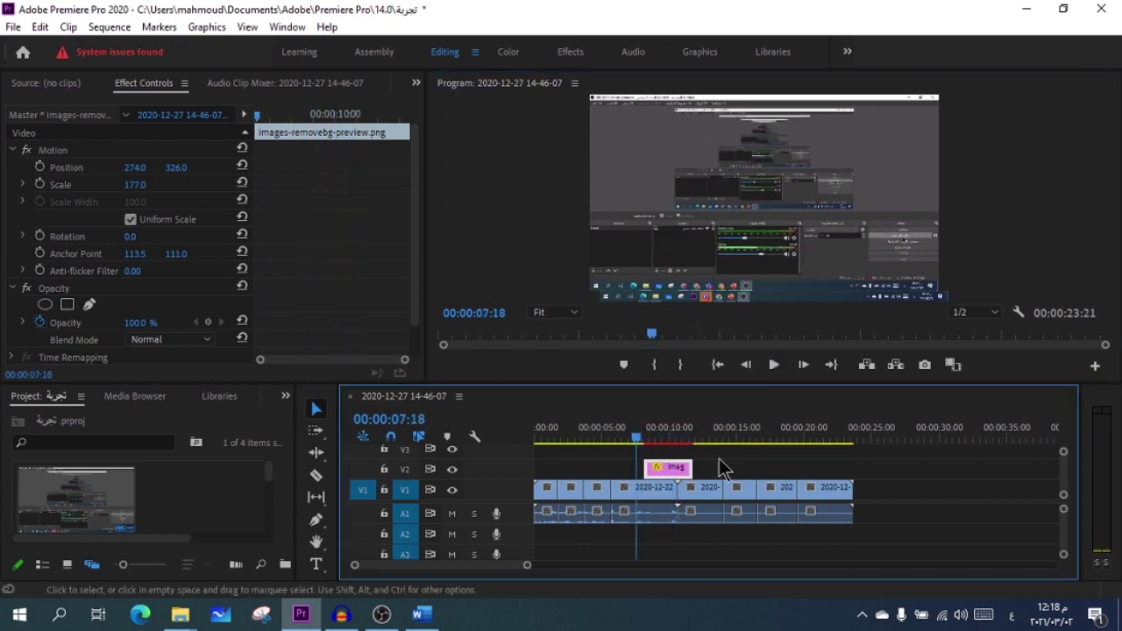
pyautogui.click(774, 365)
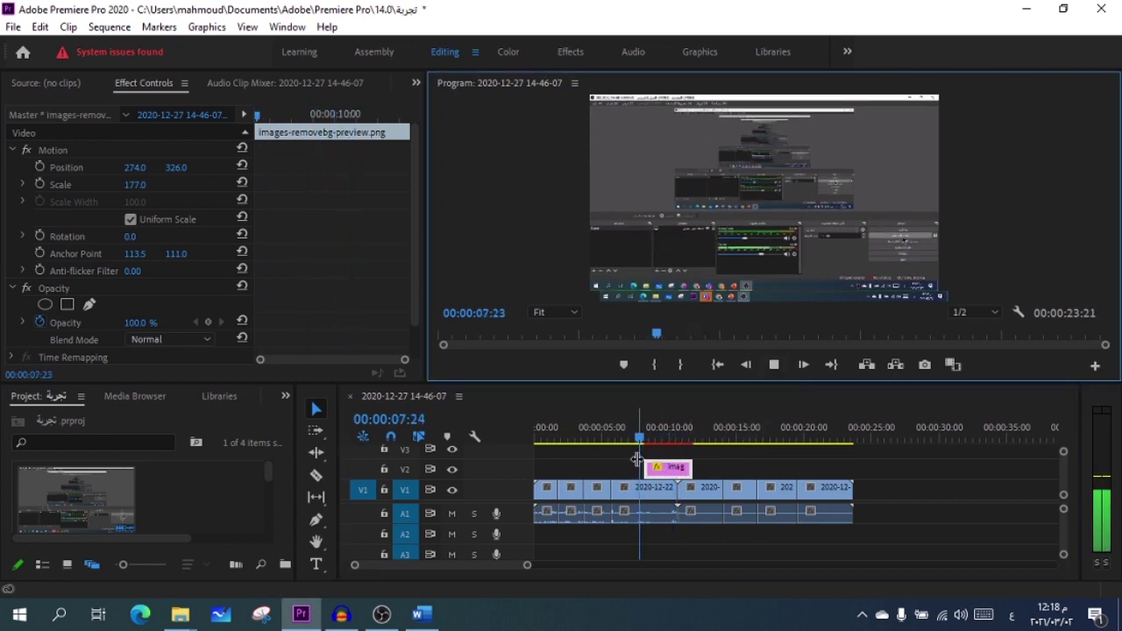
pyautogui.click(775, 366)
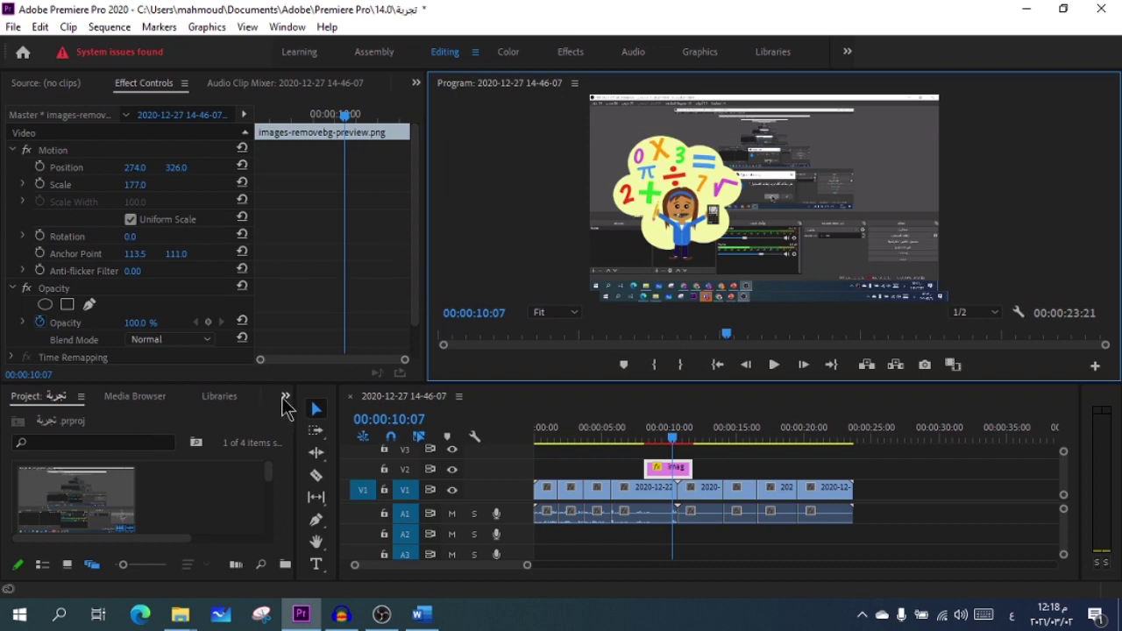
# Save the project with Ctrl+S and bring up the Effects panel
pyautogui.click(285, 399)
pyautogui.hotkey('ctrl', 's')
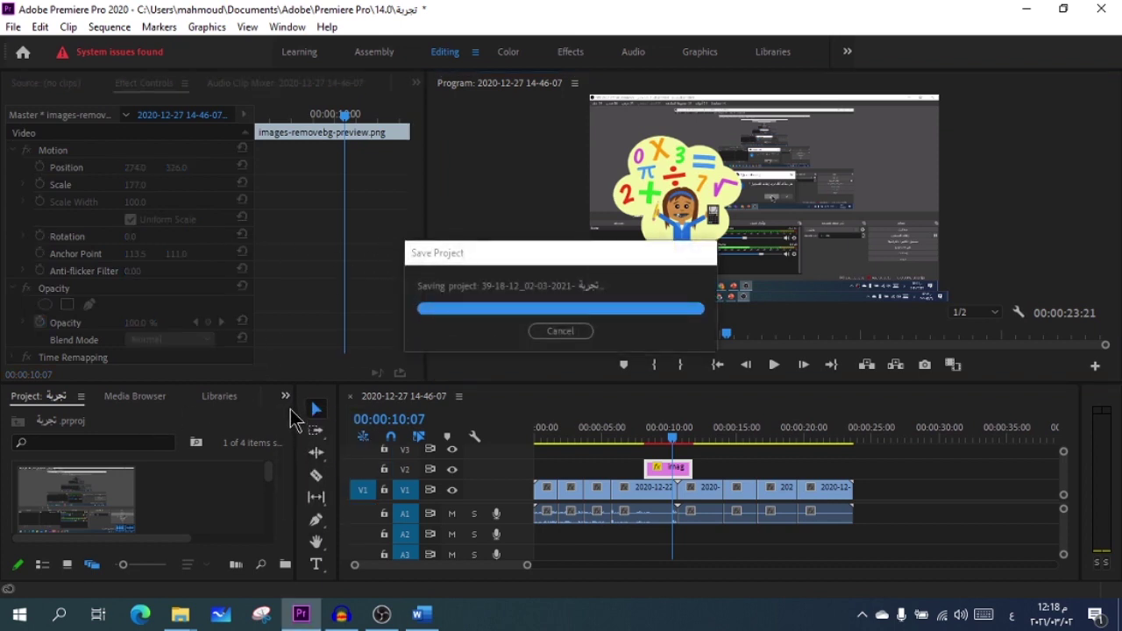
pyautogui.click(284, 397)
pyautogui.click(305, 487)
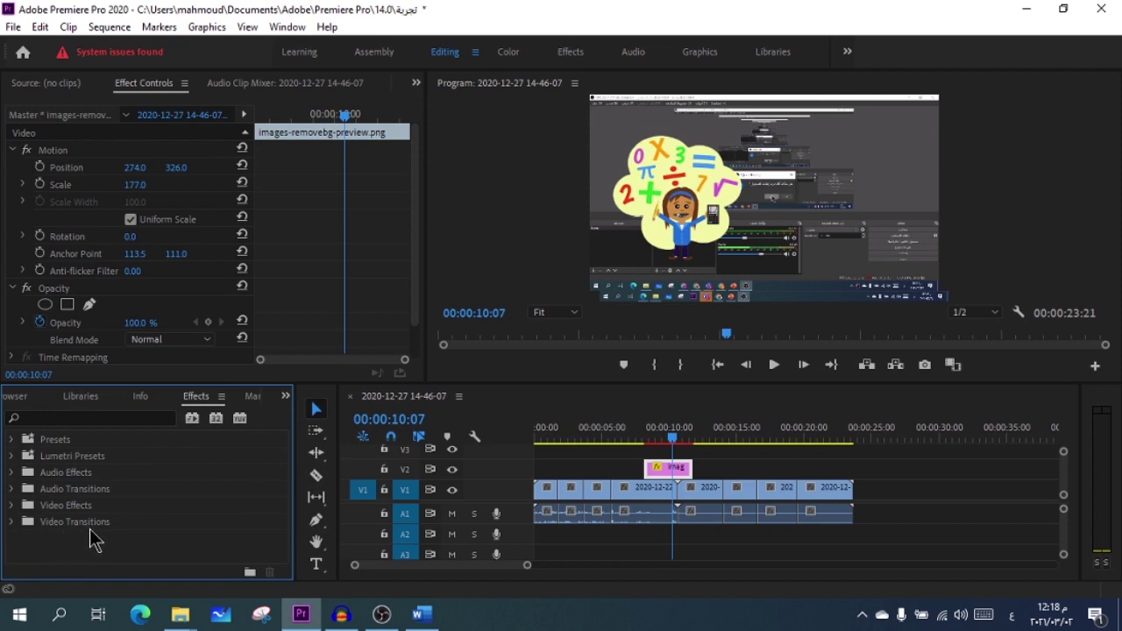
# Apply the Push transition from Video Transitions > Slide to the start of the V2 image clip
pyautogui.click(37, 524)
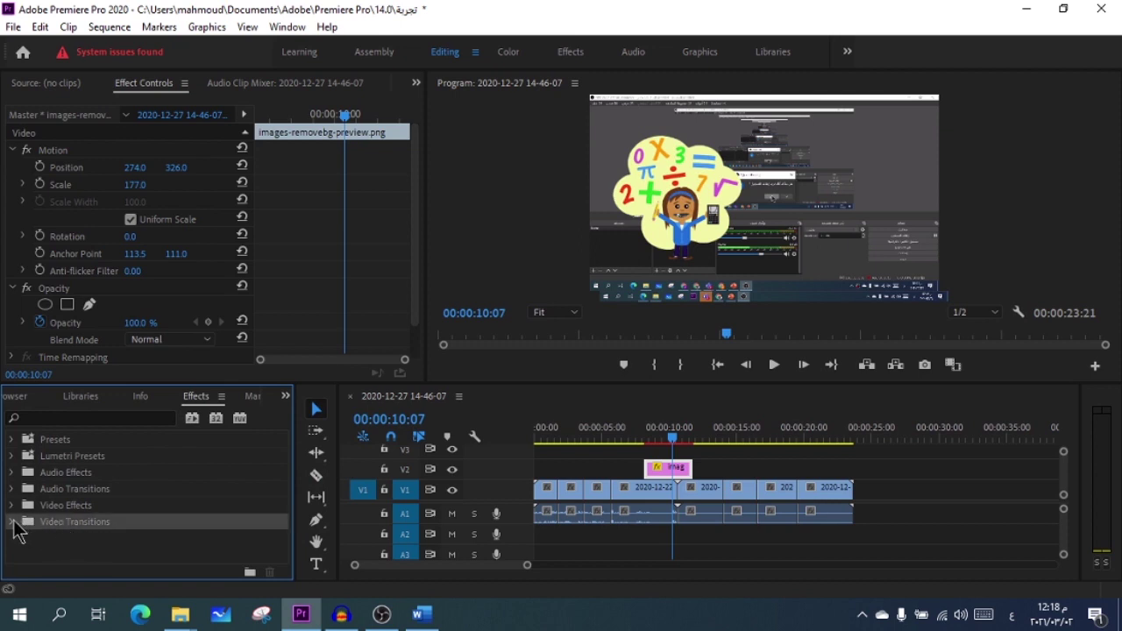
pyautogui.click(12, 522)
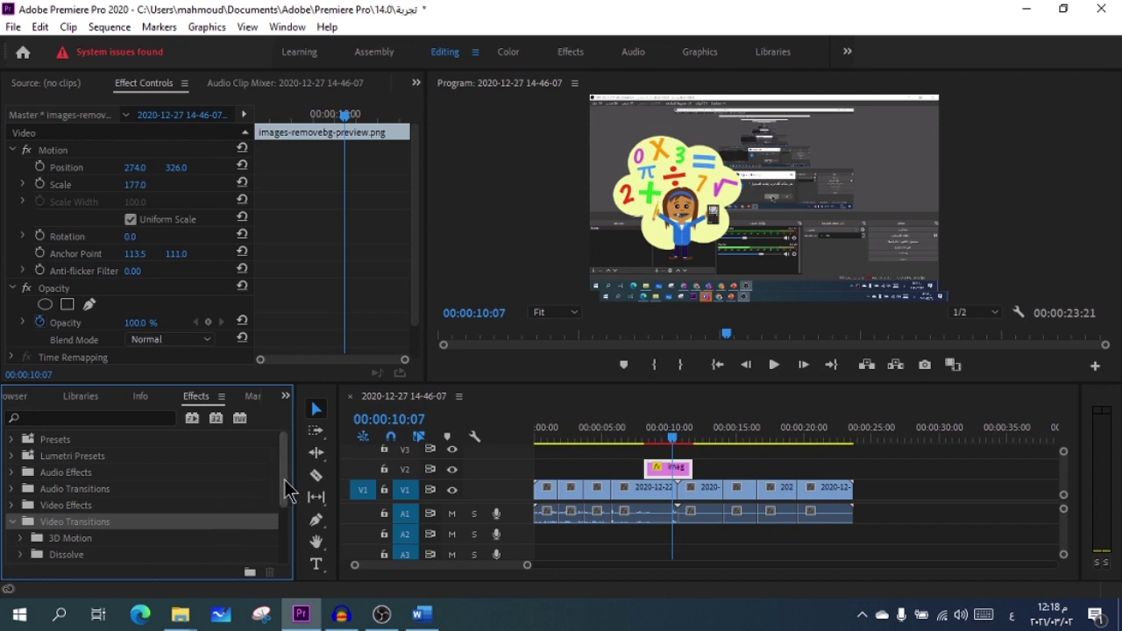
pyautogui.moveTo(283, 493); pyautogui.dragTo(283, 546)
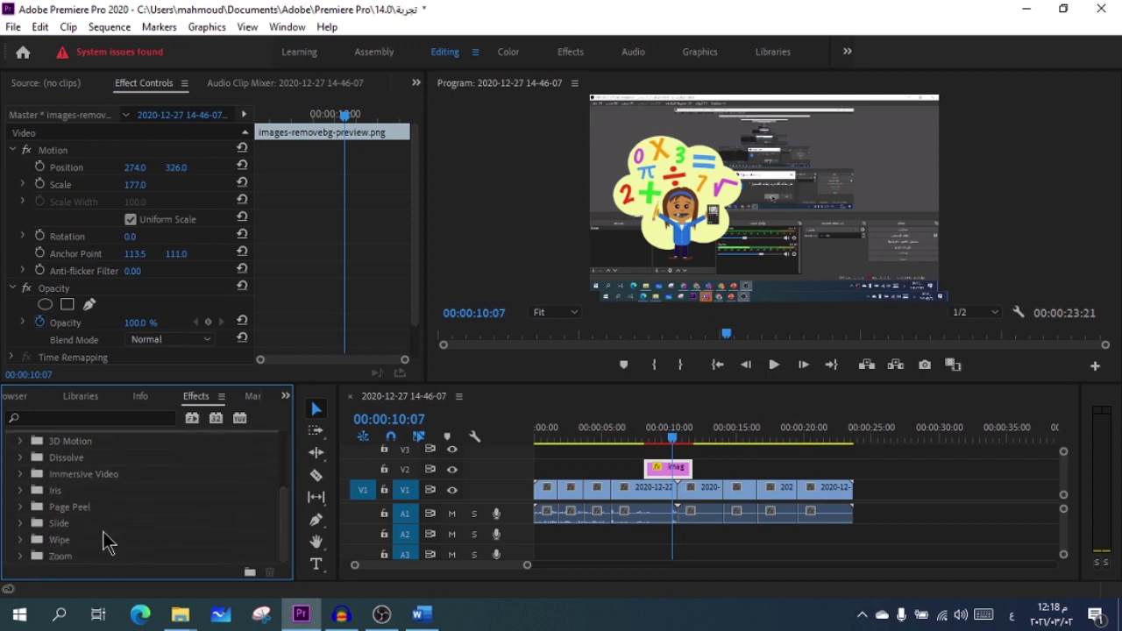
pyautogui.click(22, 527)
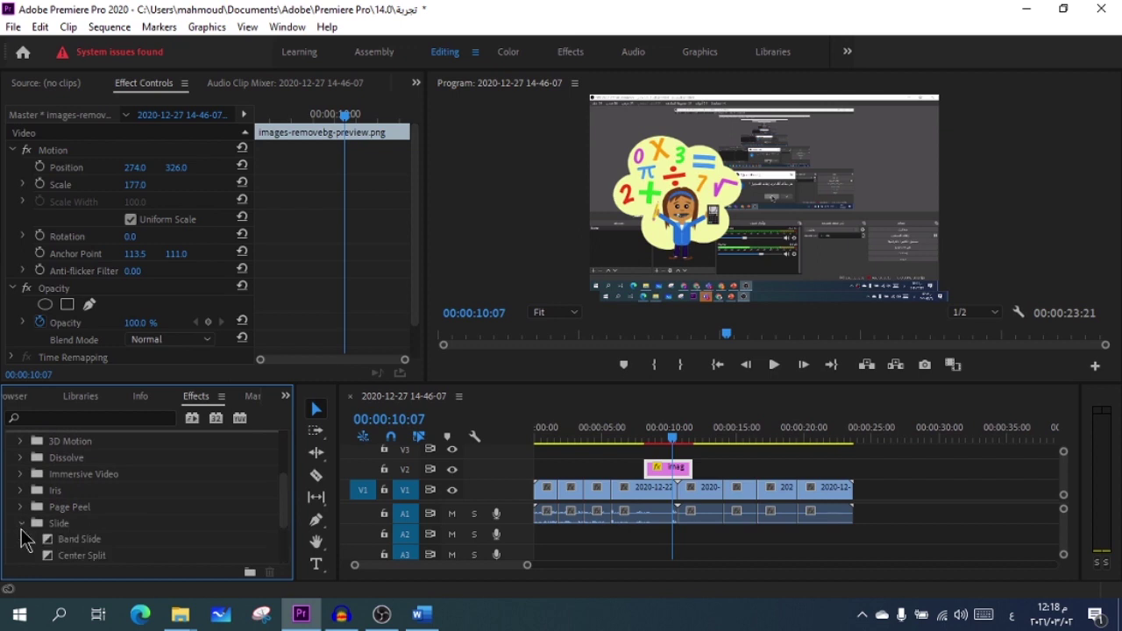
pyautogui.moveTo(284, 514); pyautogui.dragTo(135, 528)
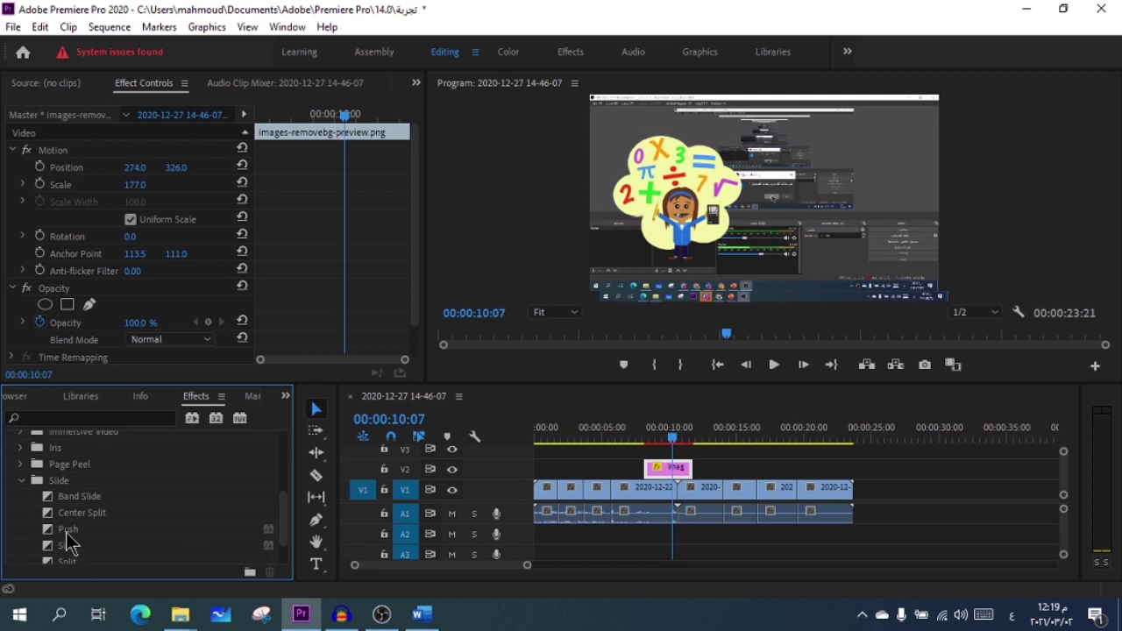
pyautogui.moveTo(66, 532); pyautogui.dragTo(649, 470)
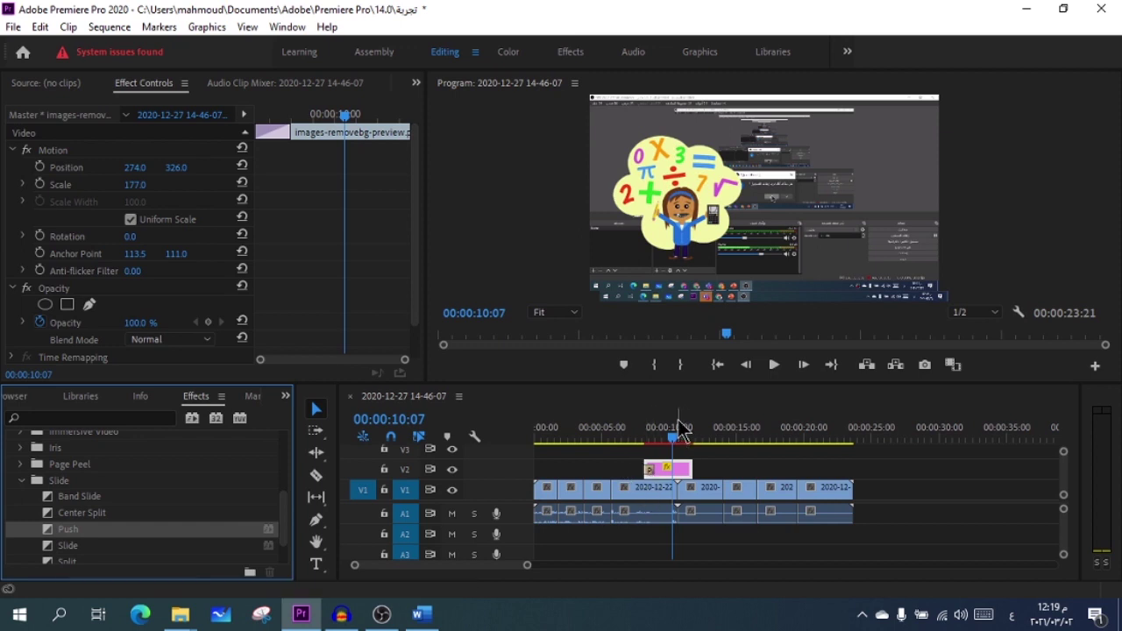
# Preview the Push transition from about 7 seconds, then select it to view its settings
pyautogui.moveTo(679, 428); pyautogui.dragTo(632, 432)
pyautogui.click(776, 366)
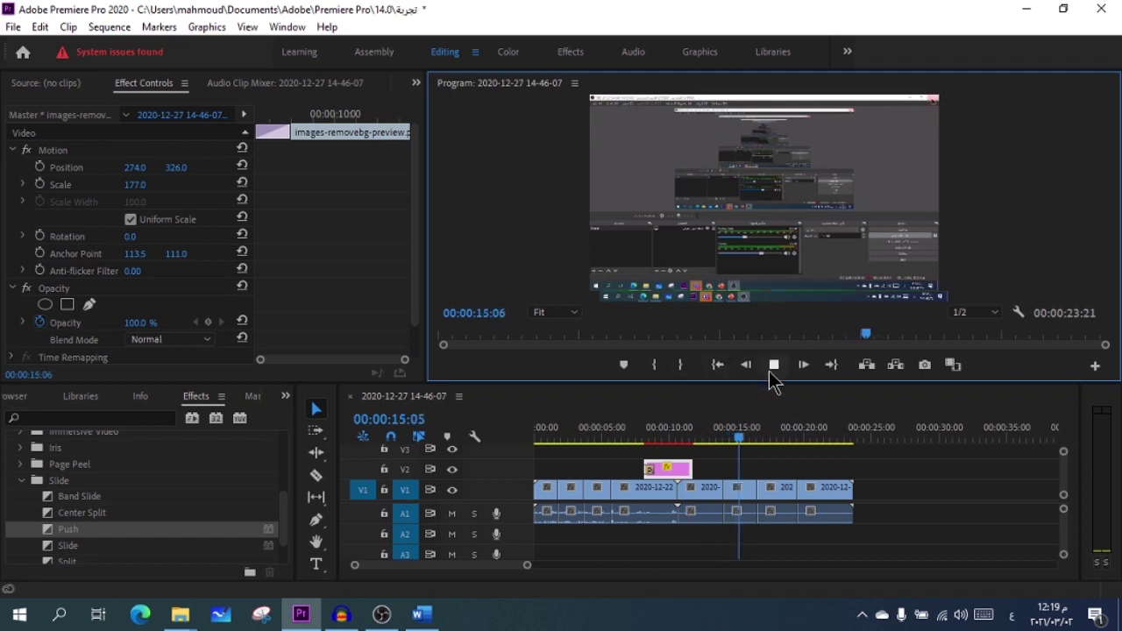
pyautogui.click(769, 371)
pyautogui.moveTo(741, 439); pyautogui.dragTo(638, 464)
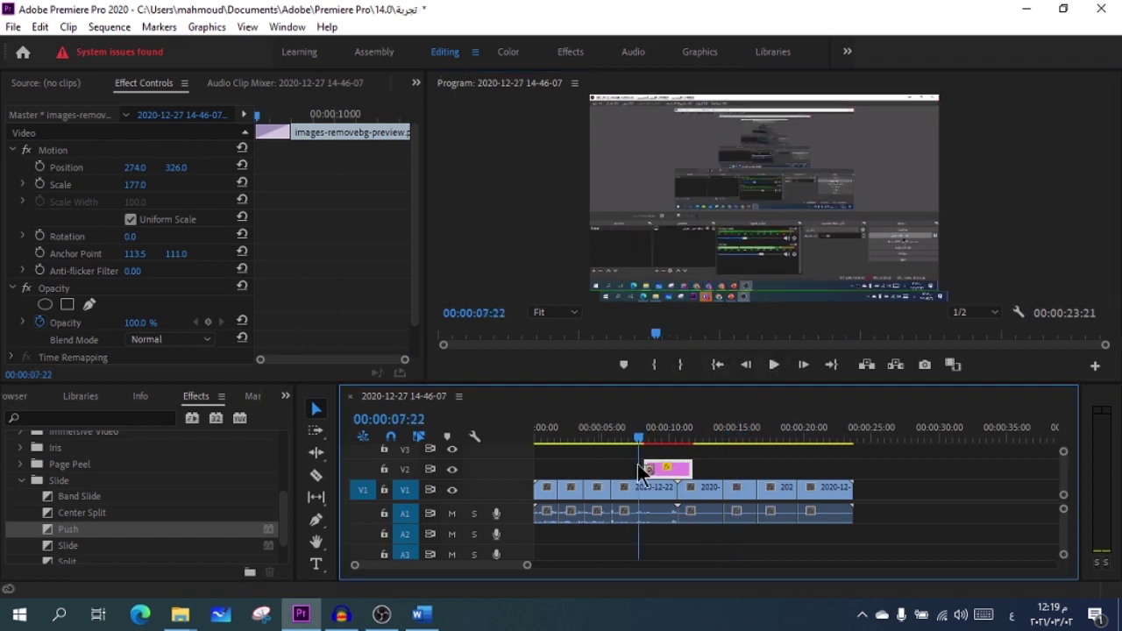
pyautogui.click(775, 366)
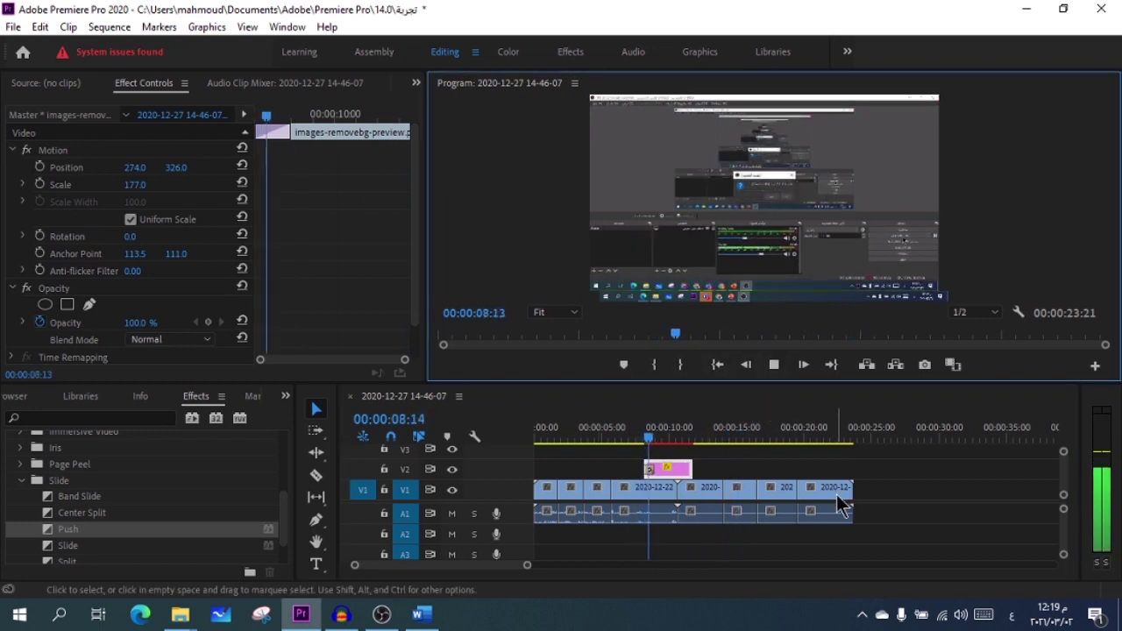
pyautogui.click(775, 366)
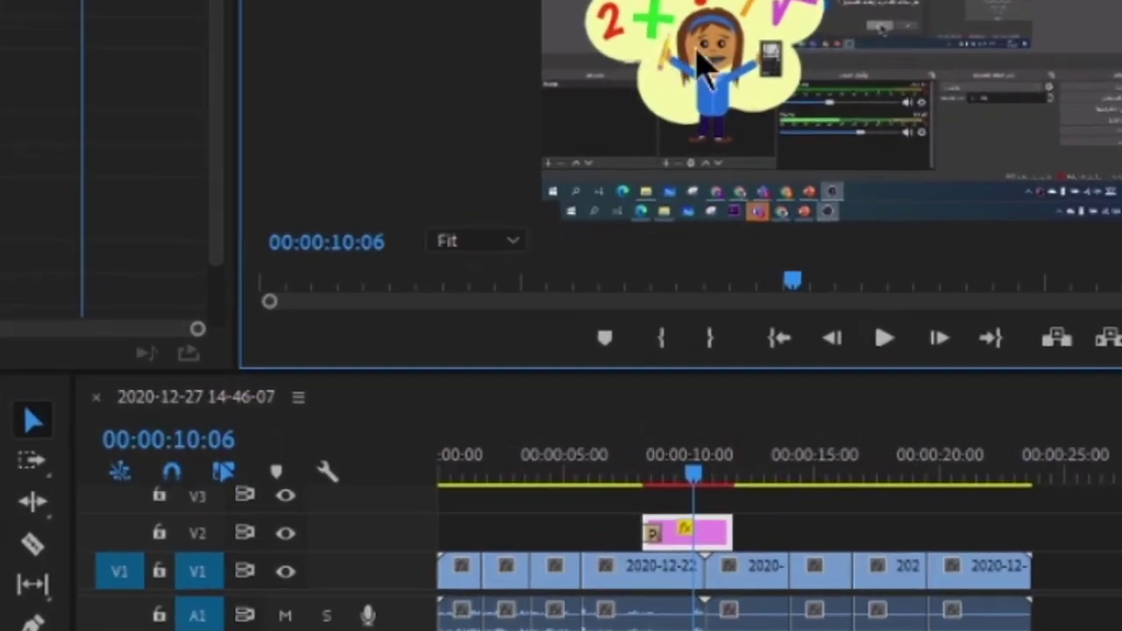
pyautogui.click(655, 540)
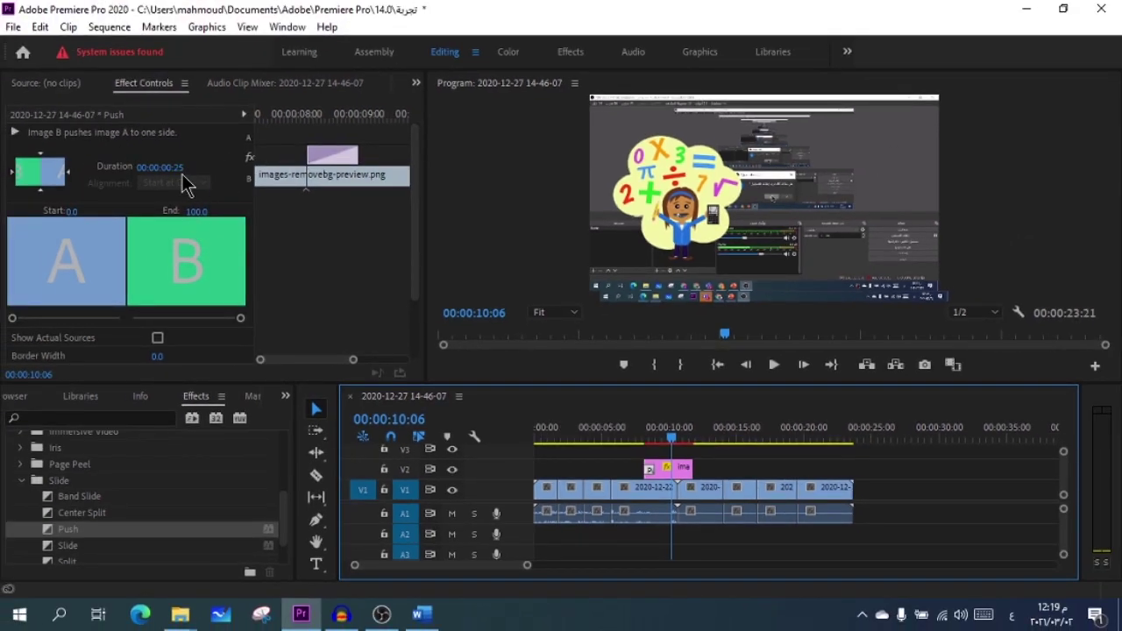
# Lengthen the Push transition to 00:00:02:14 and preview it from about 6 seconds
pyautogui.moveTo(180, 166); pyautogui.dragTo(204, 176)
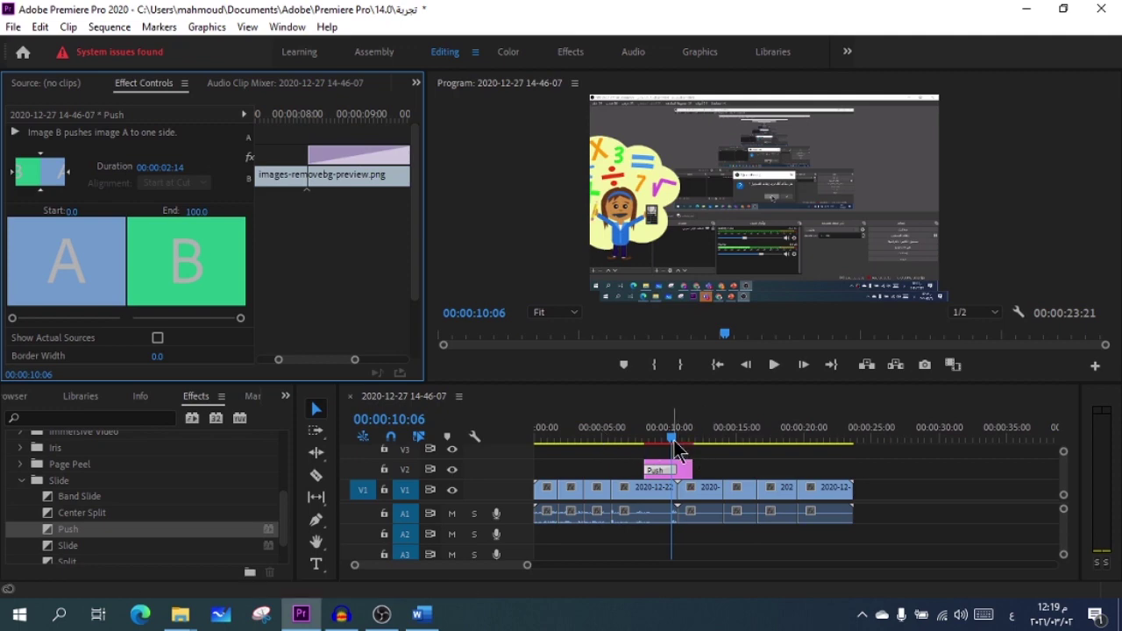
pyautogui.click(707, 470)
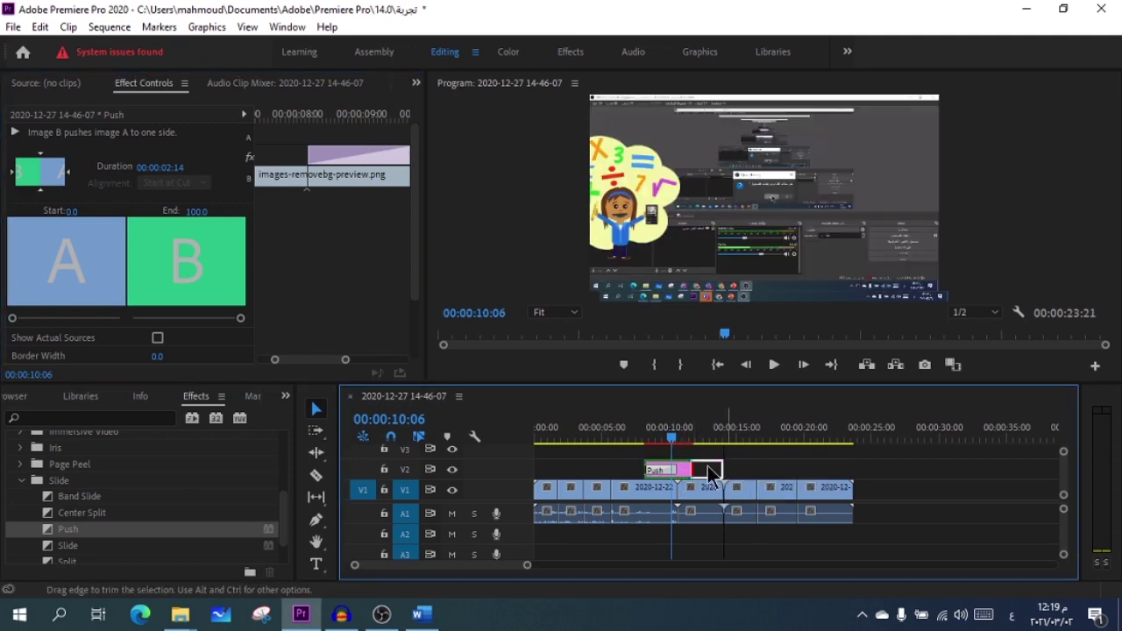
pyautogui.click(616, 430)
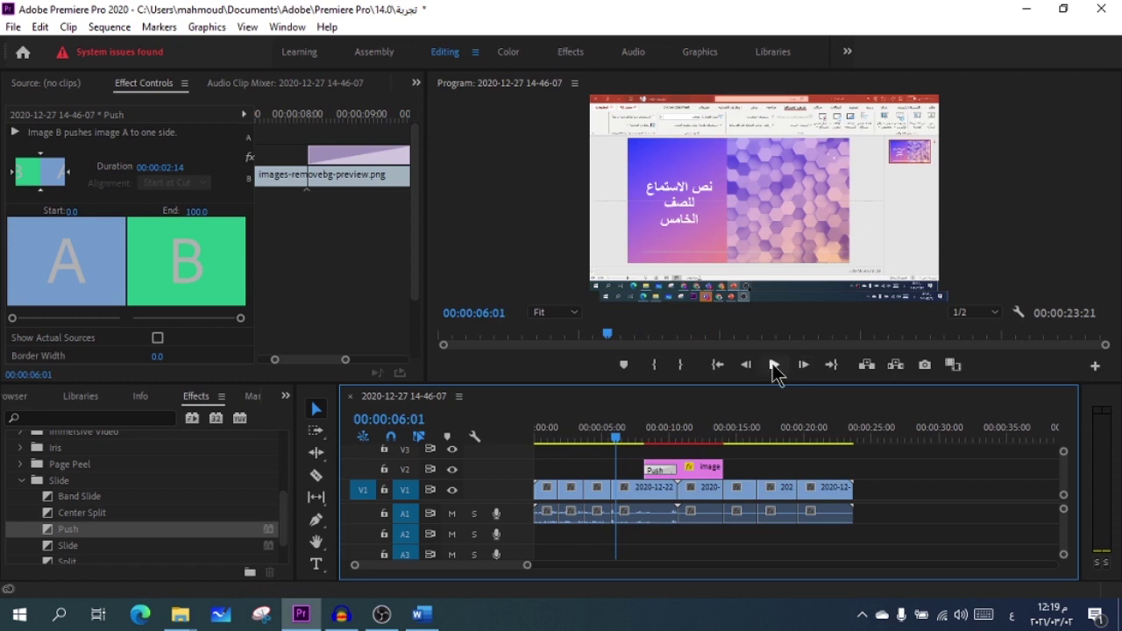
pyautogui.click(774, 365)
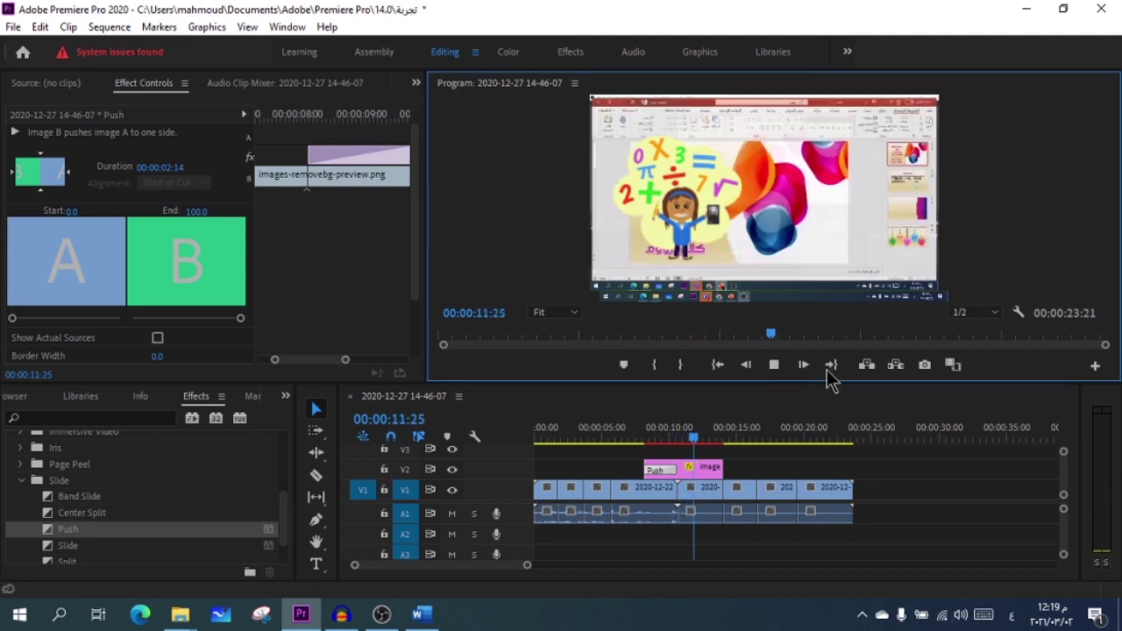
pyautogui.click(775, 365)
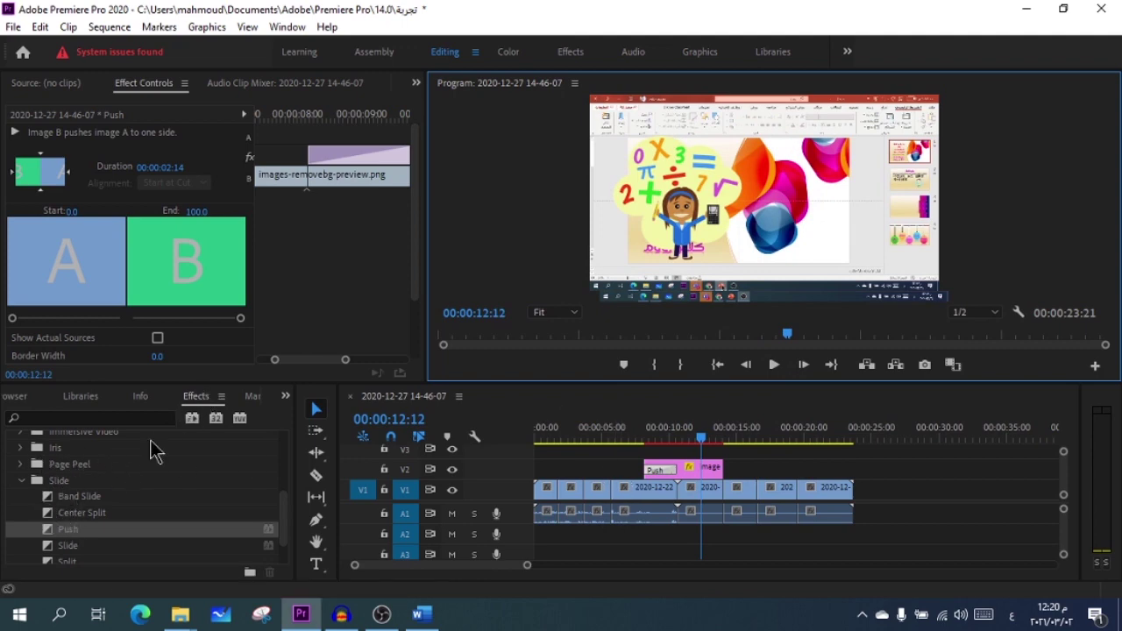
# Expand the 3D Motion category under Video Transitions in the Effects panel
pyautogui.moveTo(283, 531); pyautogui.dragTo(283, 474)
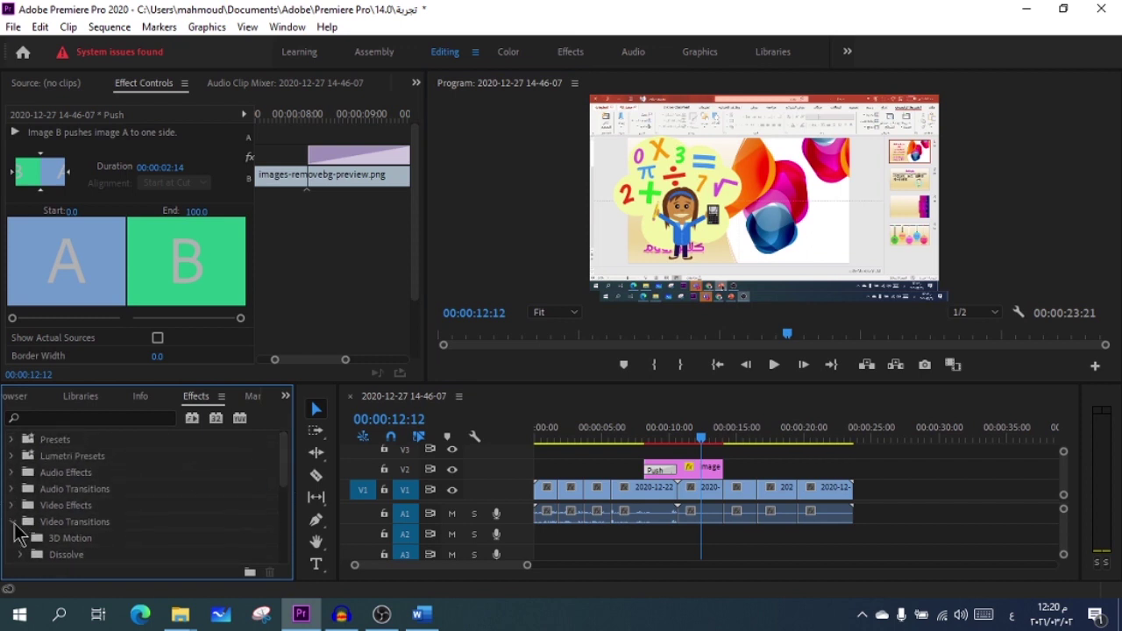
pyautogui.click(15, 526)
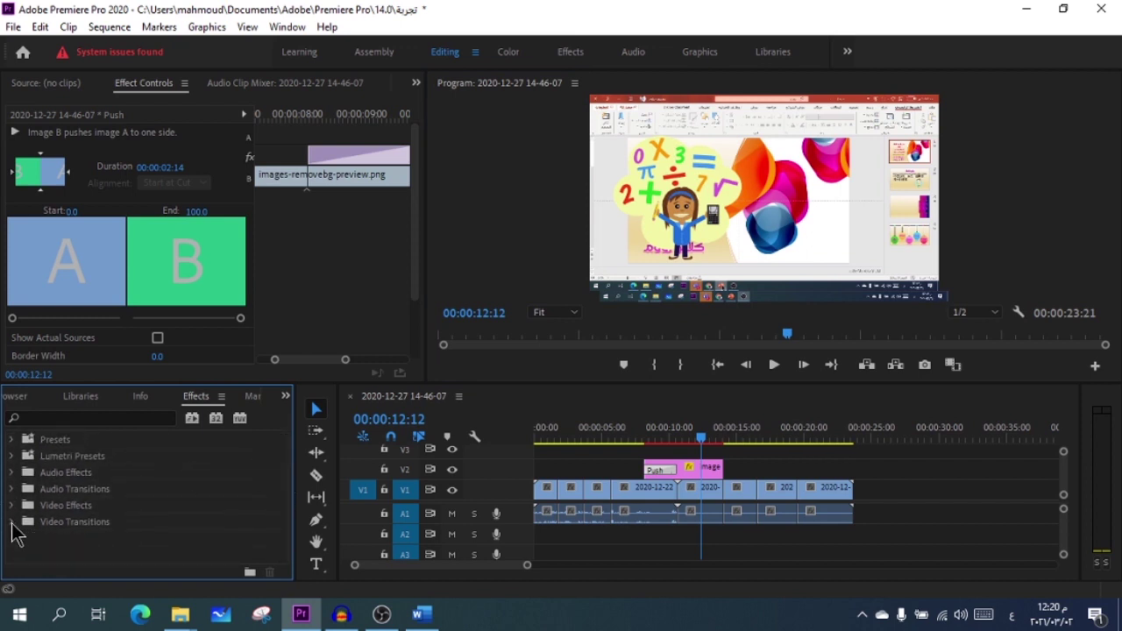
pyautogui.click(12, 524)
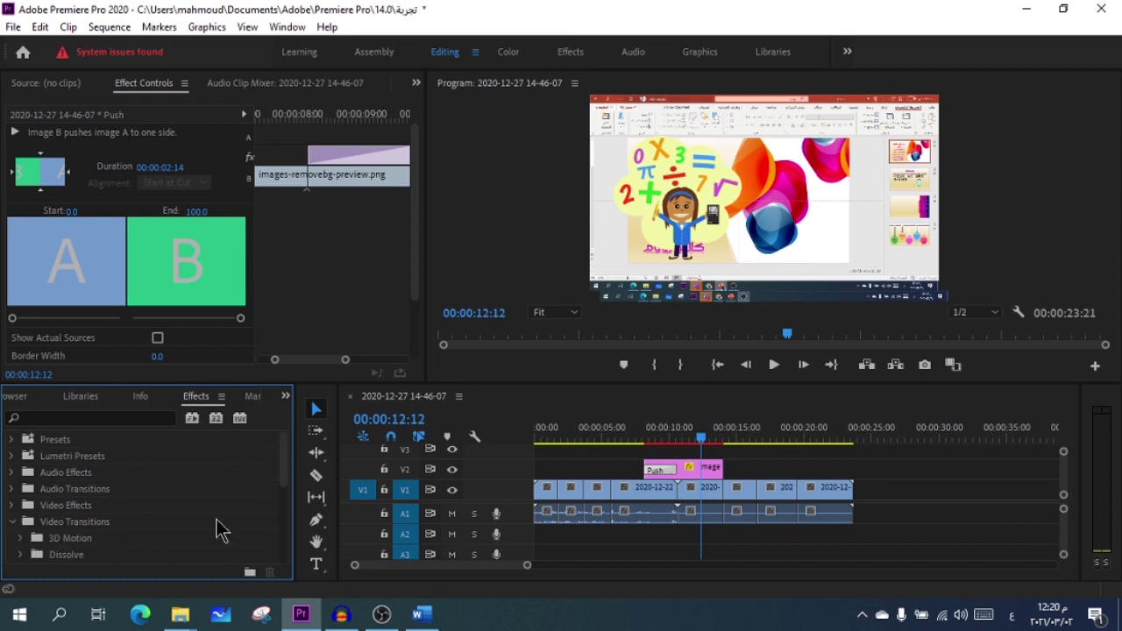
pyautogui.scroll(-3, 286, 484)
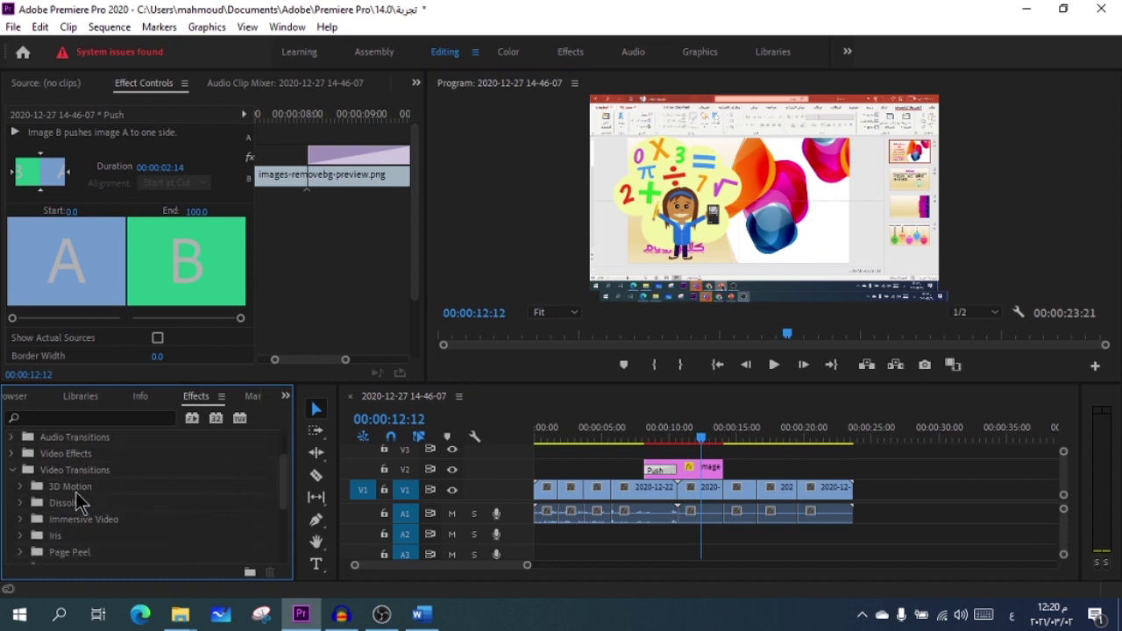
pyautogui.click(63, 491)
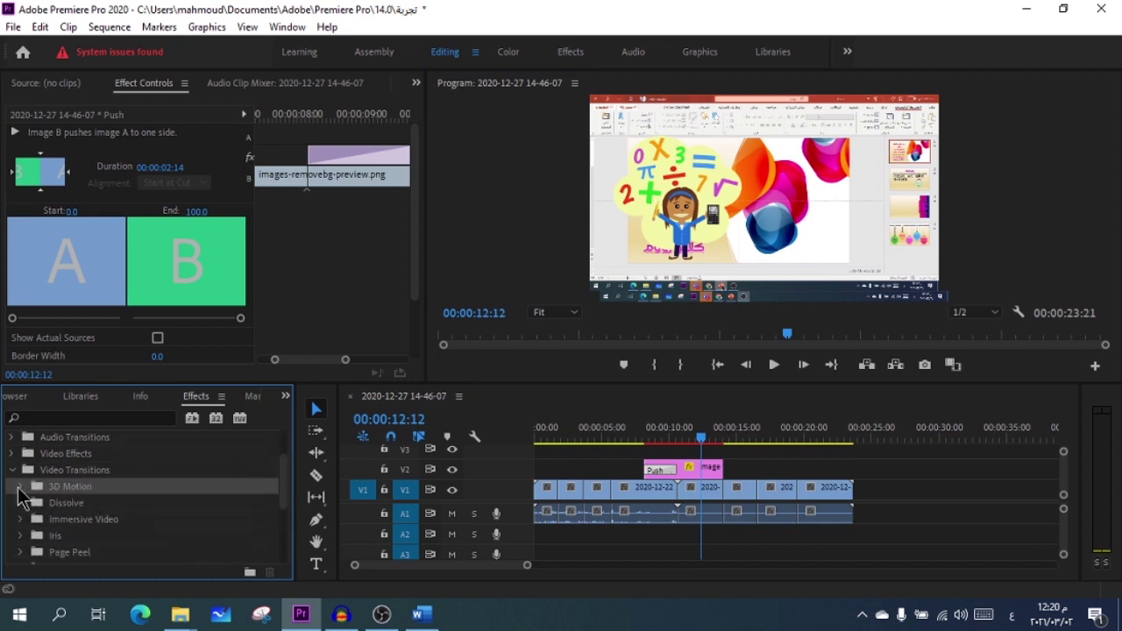
pyautogui.click(19, 487)
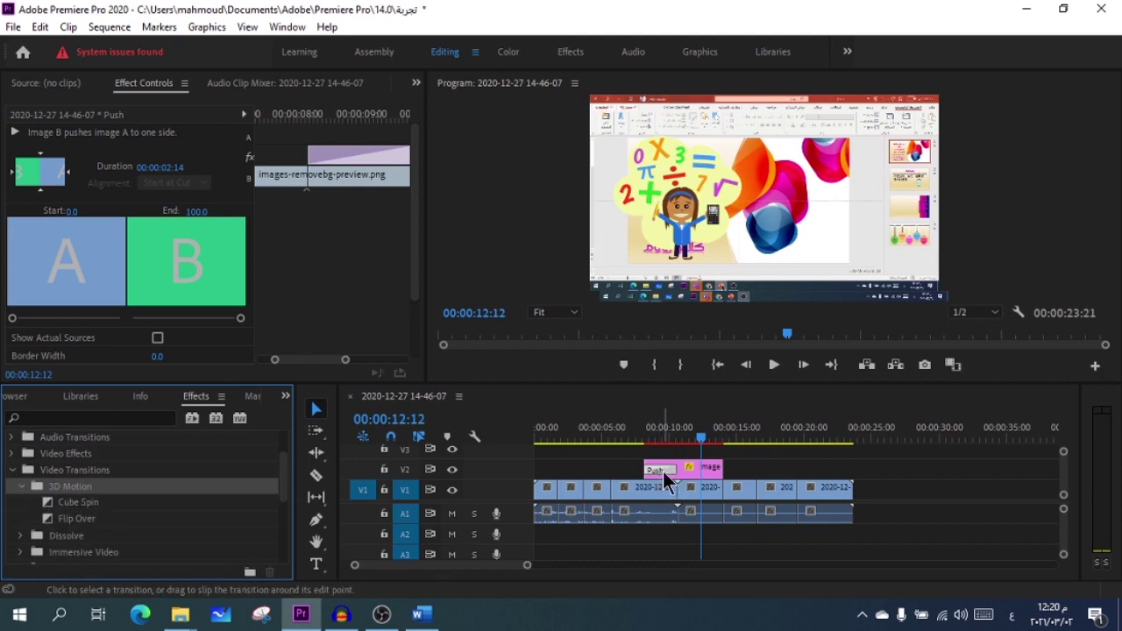
# Delete the Push transition, apply Cube Spin to the image clip's start, and preview it
pyautogui.click(661, 471)
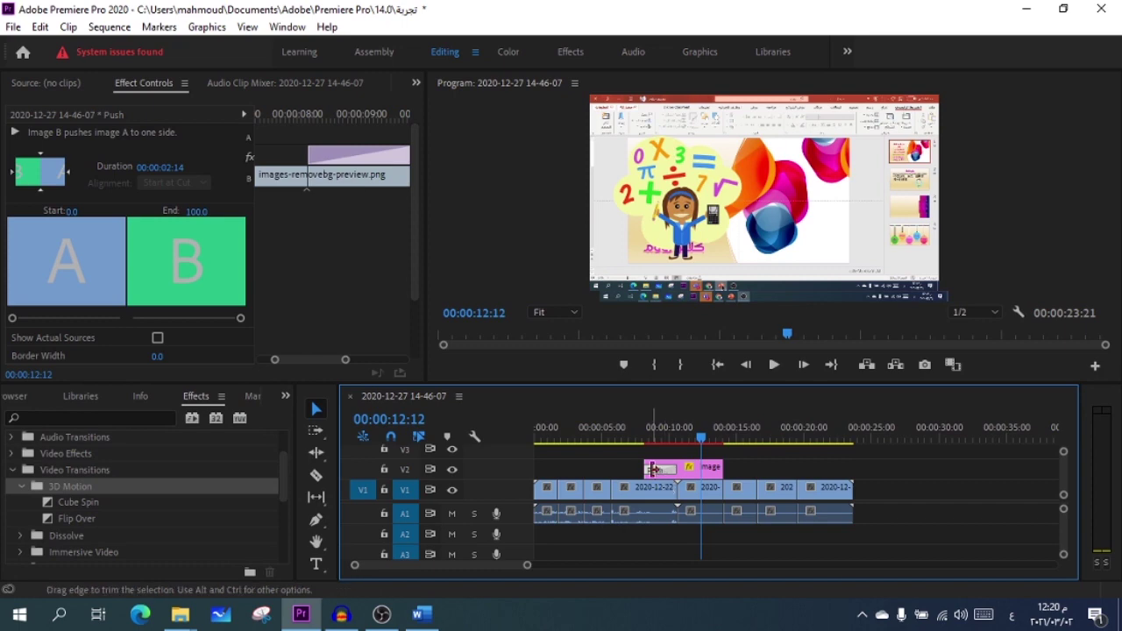
pyautogui.press('Delete')
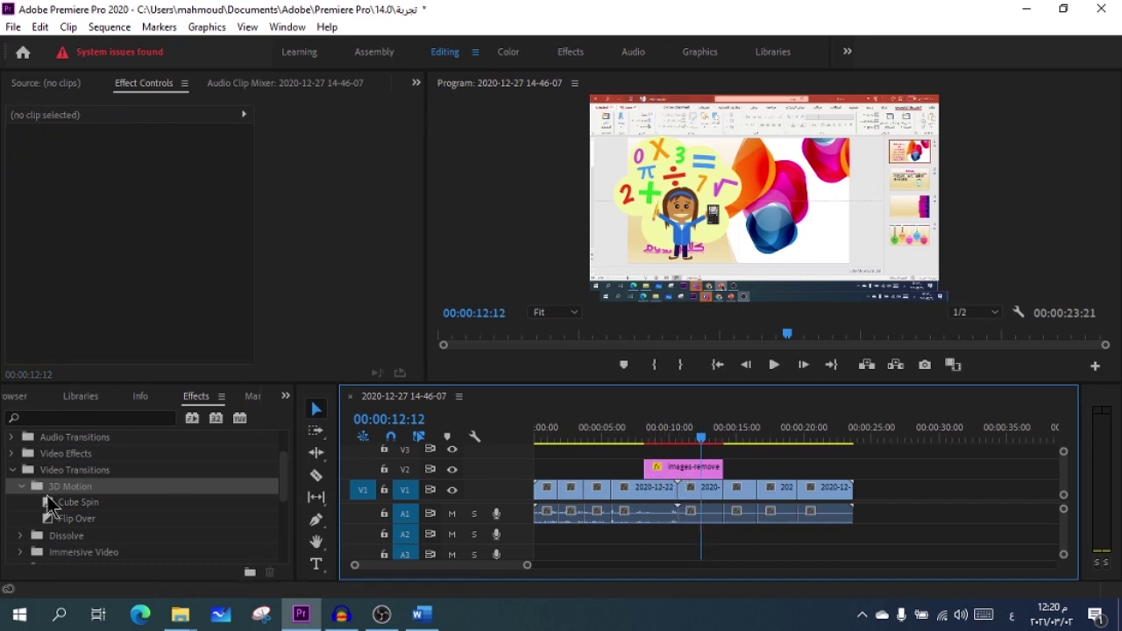
pyautogui.moveTo(77, 507)
pyautogui.mouseDown()
pyautogui.moveTo(617, 484)
pyautogui.moveTo(659, 472)
pyautogui.mouseUp()
pyautogui.moveTo(708, 441); pyautogui.dragTo(593, 438)
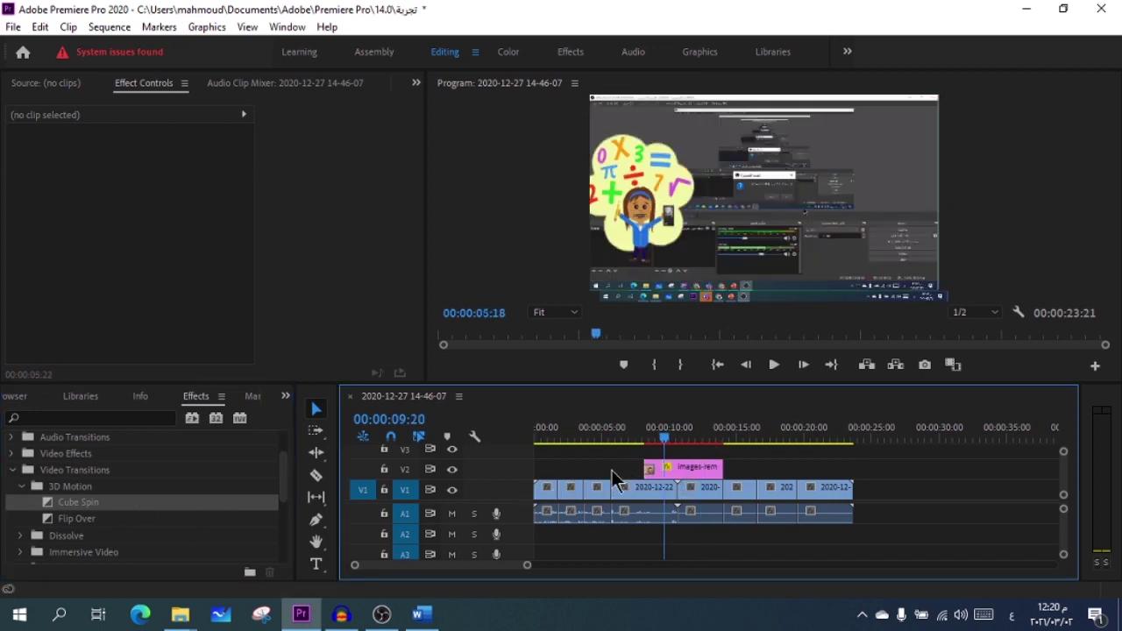
pyautogui.click(773, 364)
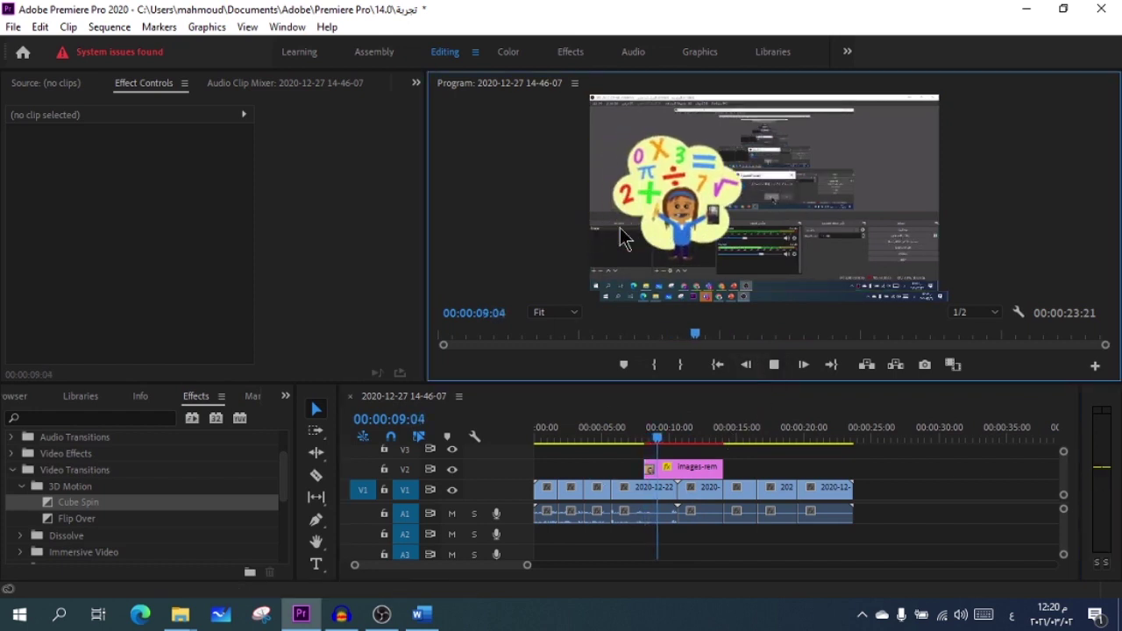
pyautogui.click(775, 365)
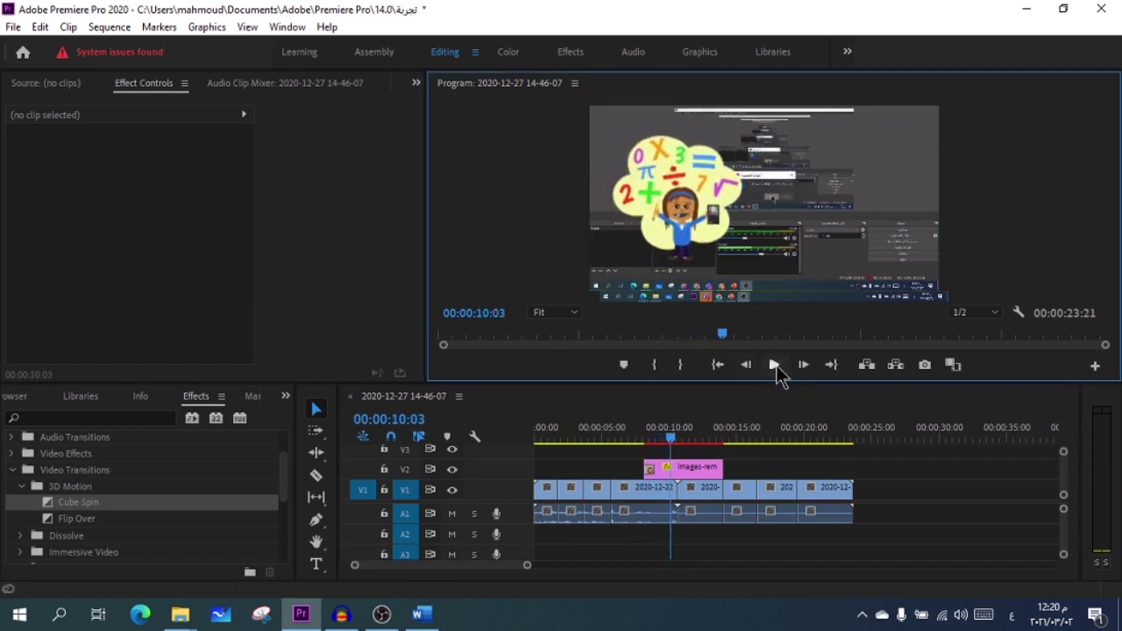
# Apply the 3D Motion Flip Over transition to the image clip's start and play it back
pyautogui.click(71, 520)
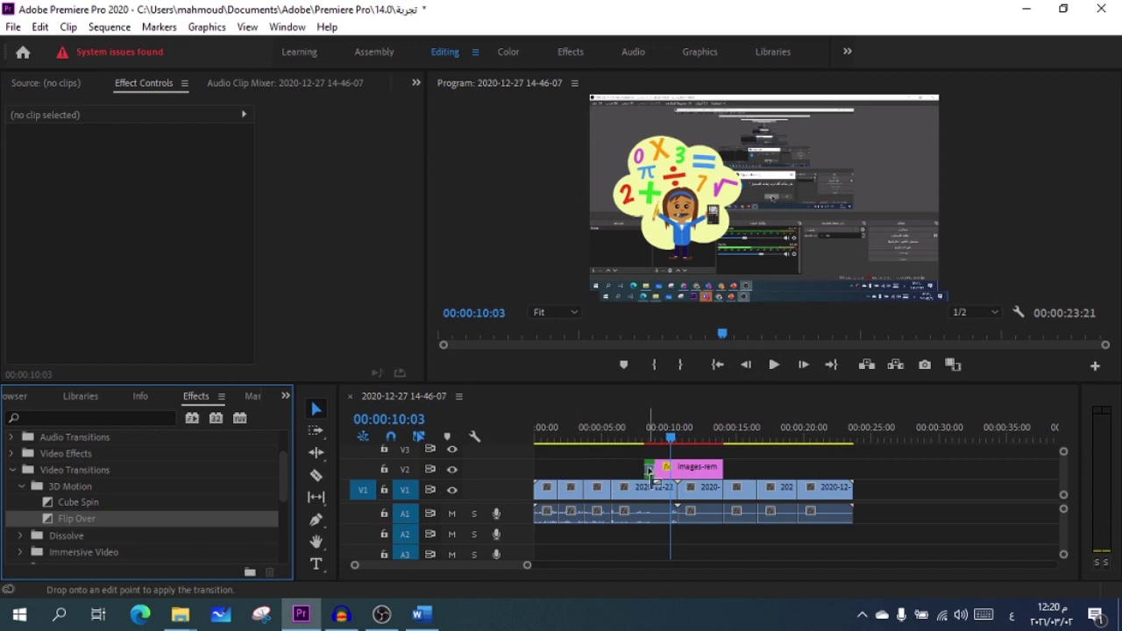
pyautogui.moveTo(672, 438); pyautogui.dragTo(631, 438)
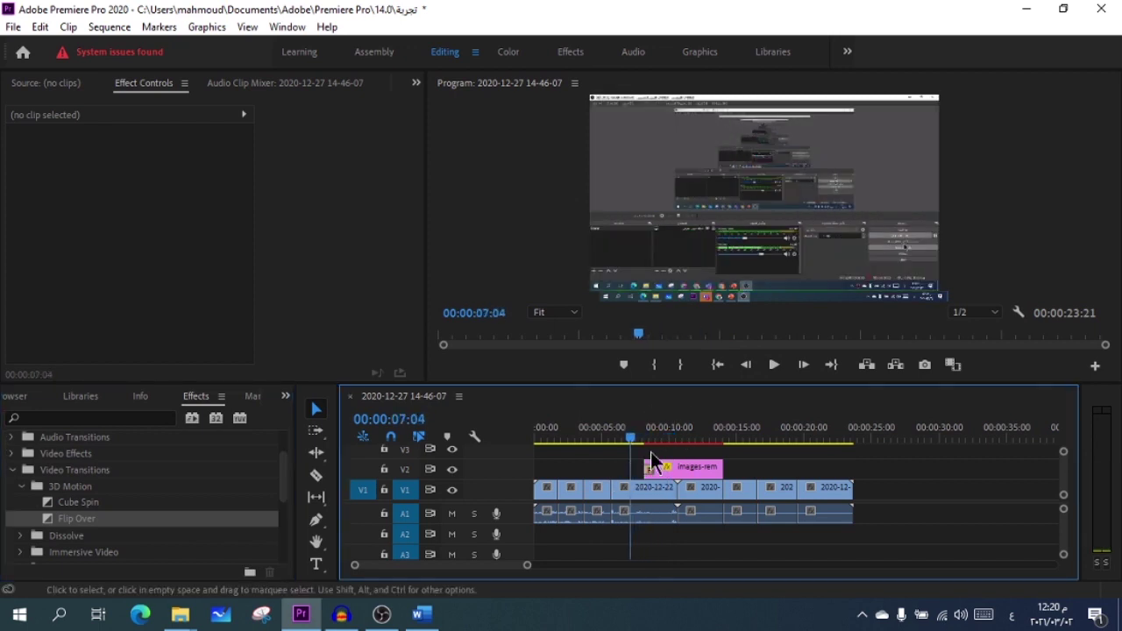
pyautogui.click(772, 366)
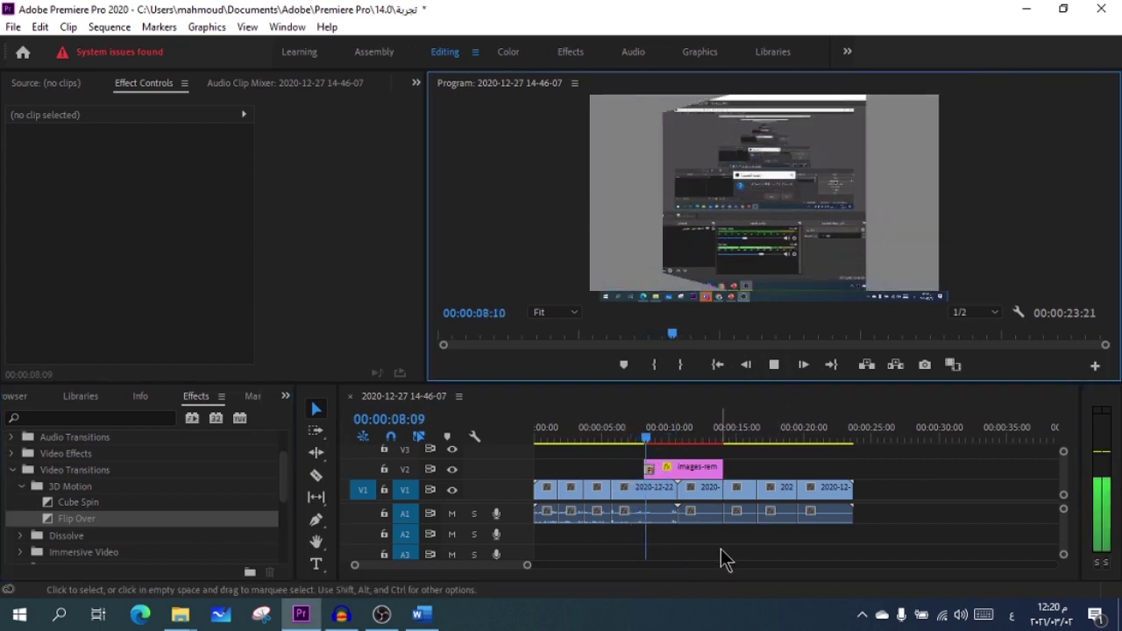
pyautogui.click(774, 364)
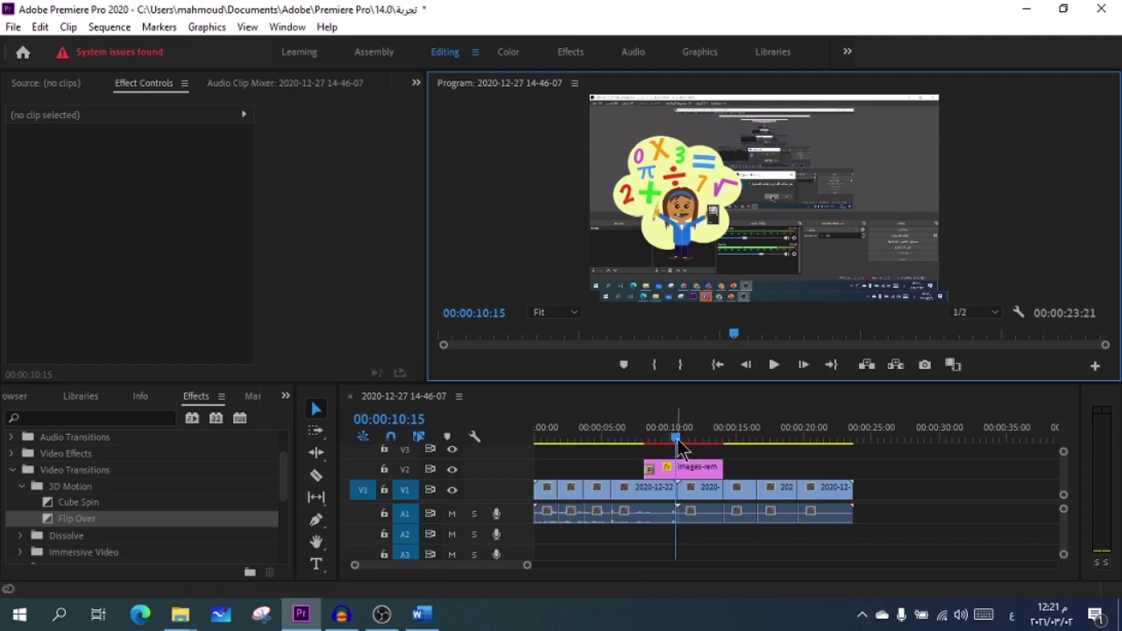
pyautogui.moveTo(676, 436)
pyautogui.mouseDown()
pyautogui.moveTo(632, 458)
pyautogui.moveTo(765, 493)
pyautogui.moveTo(736, 502)
pyautogui.moveTo(657, 487)
pyautogui.moveTo(749, 514)
pyautogui.moveTo(565, 488)
pyautogui.mouseUp()
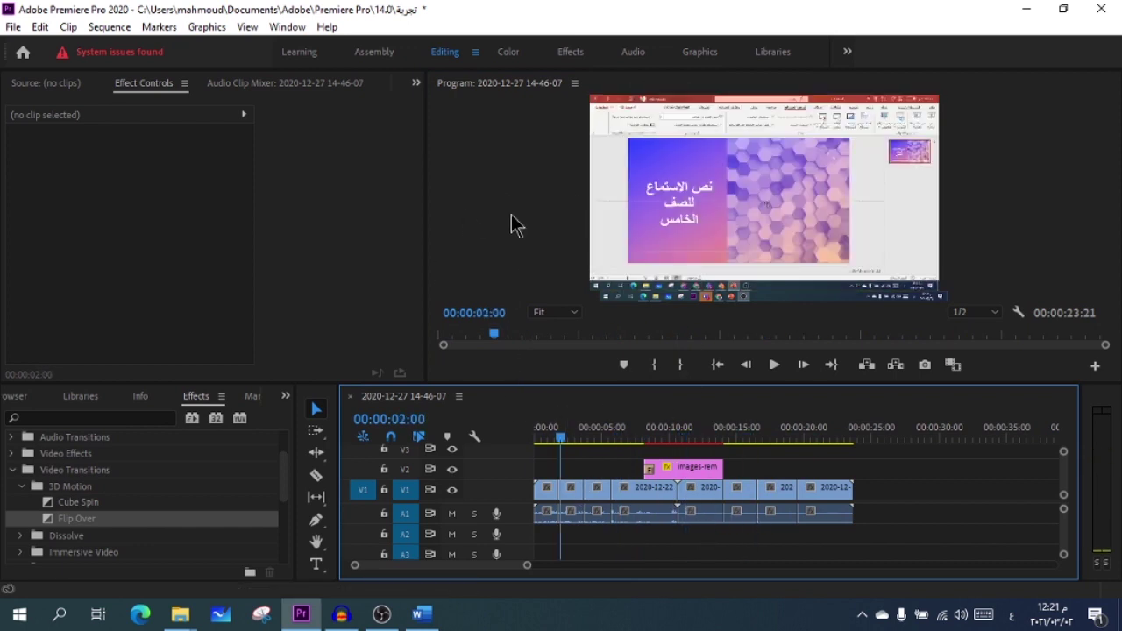
pyautogui.click(526, 184)
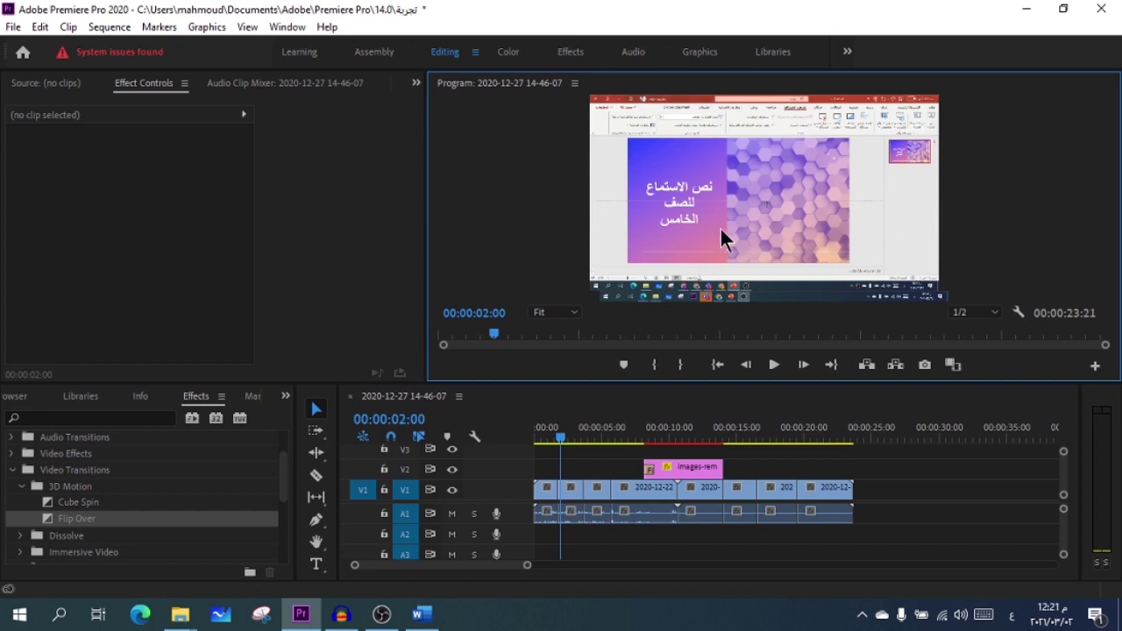
pyautogui.press('`')
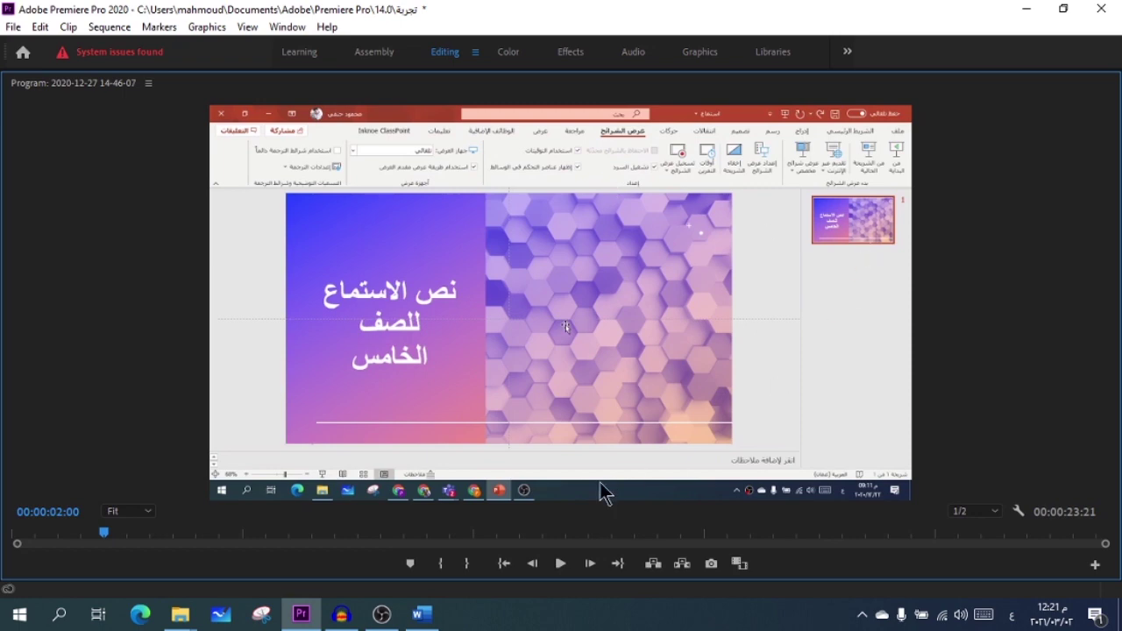
pyautogui.click(562, 565)
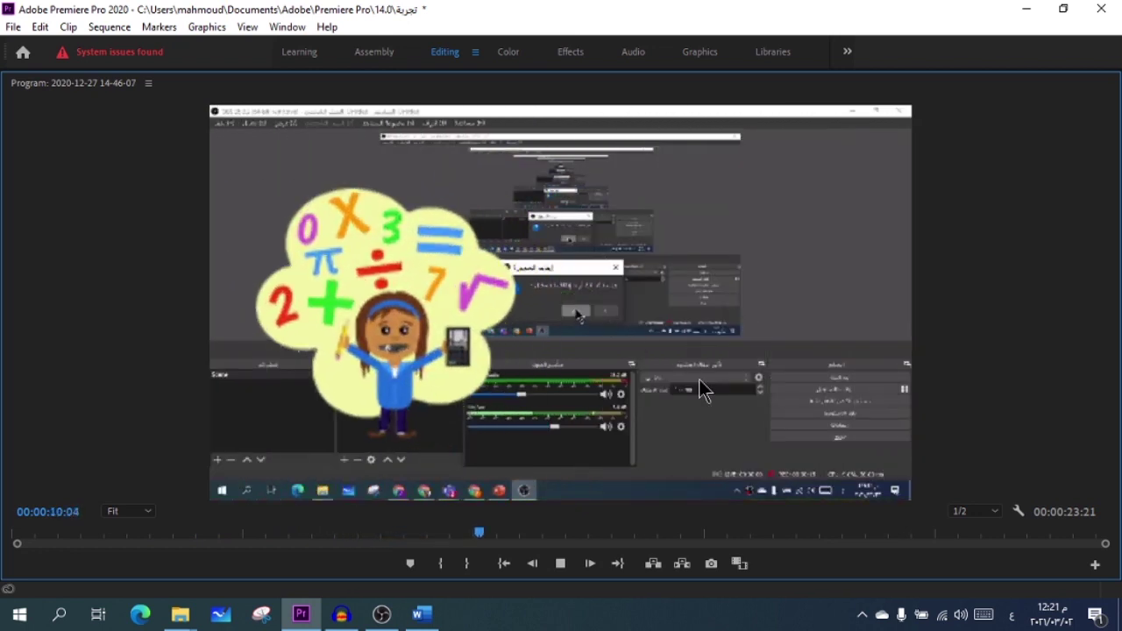
pyautogui.press('`')
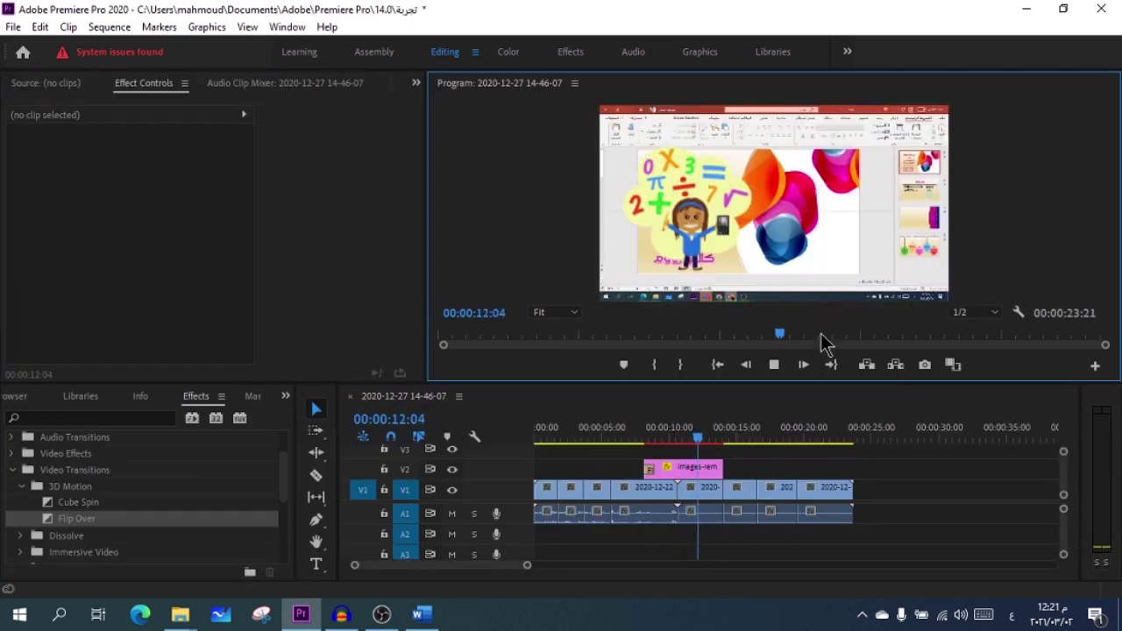
pyautogui.click(775, 366)
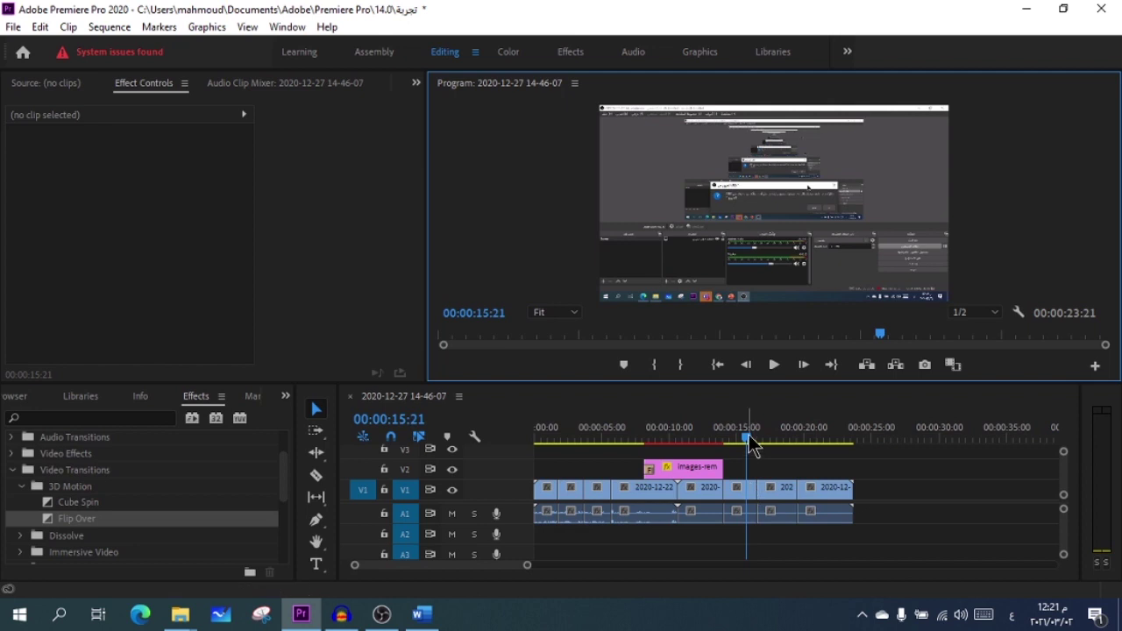
pyautogui.moveTo(746, 435)
pyautogui.mouseDown()
pyautogui.moveTo(579, 436)
pyautogui.moveTo(646, 488)
pyautogui.moveTo(536, 492)
pyautogui.mouseUp()
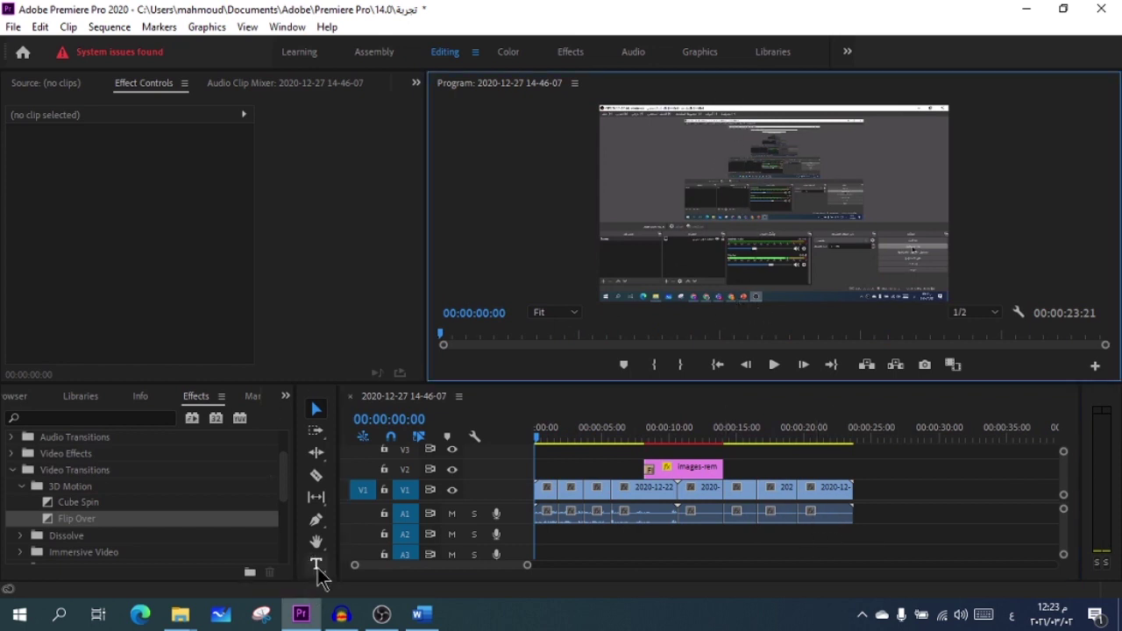
# Create a text title 'تجربة' in the Program Monitor
pyautogui.click(316, 565)
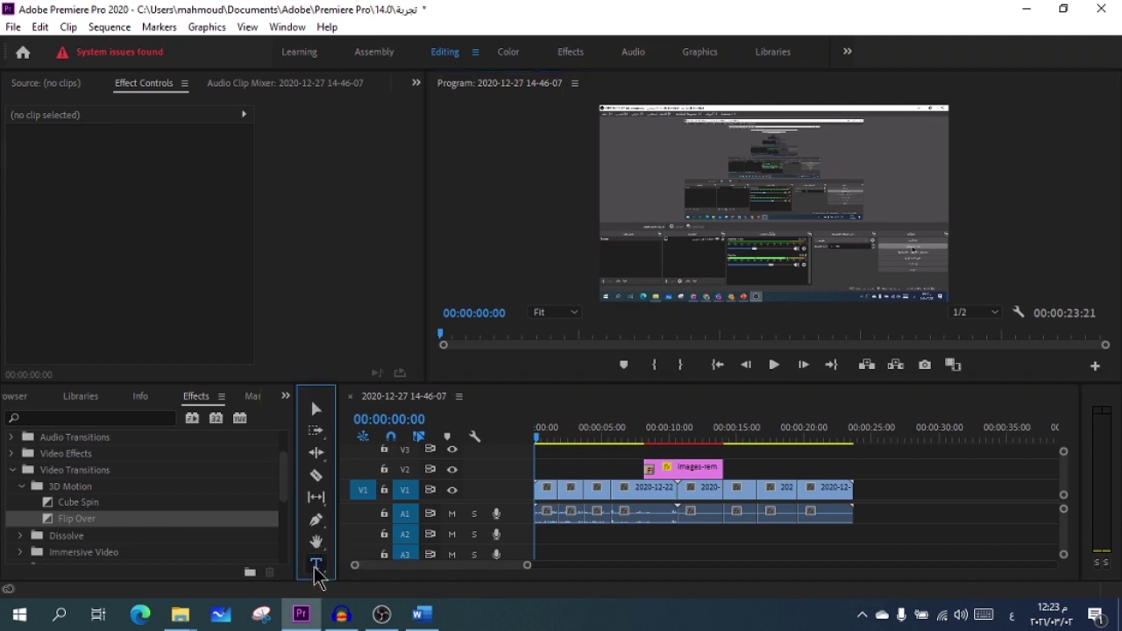
pyautogui.click(671, 146)
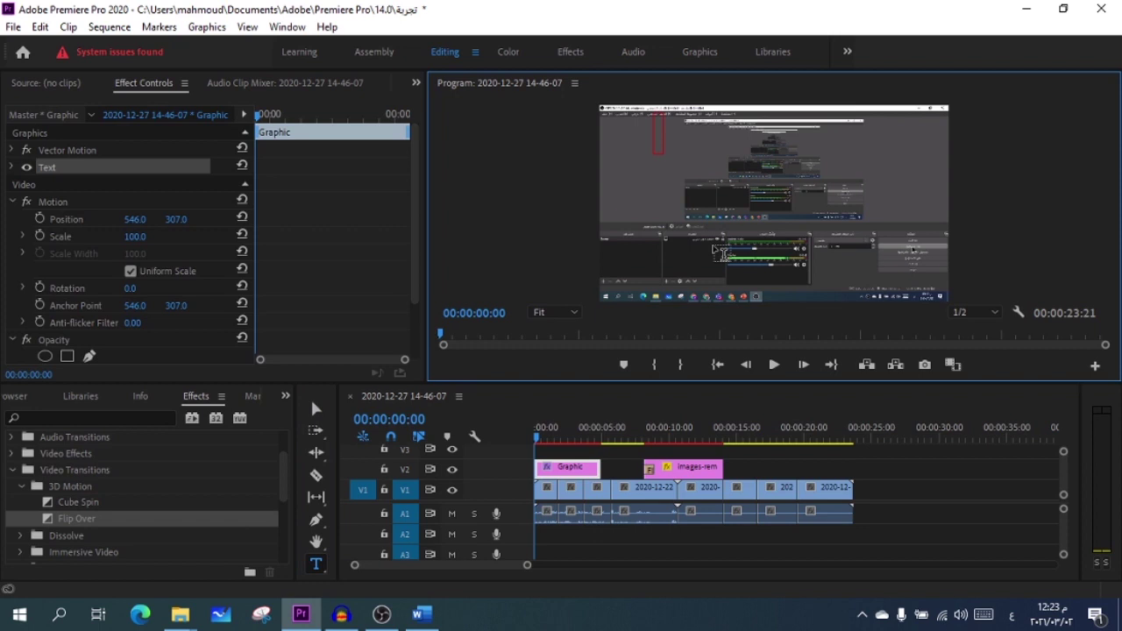
pyautogui.write('تجربة')
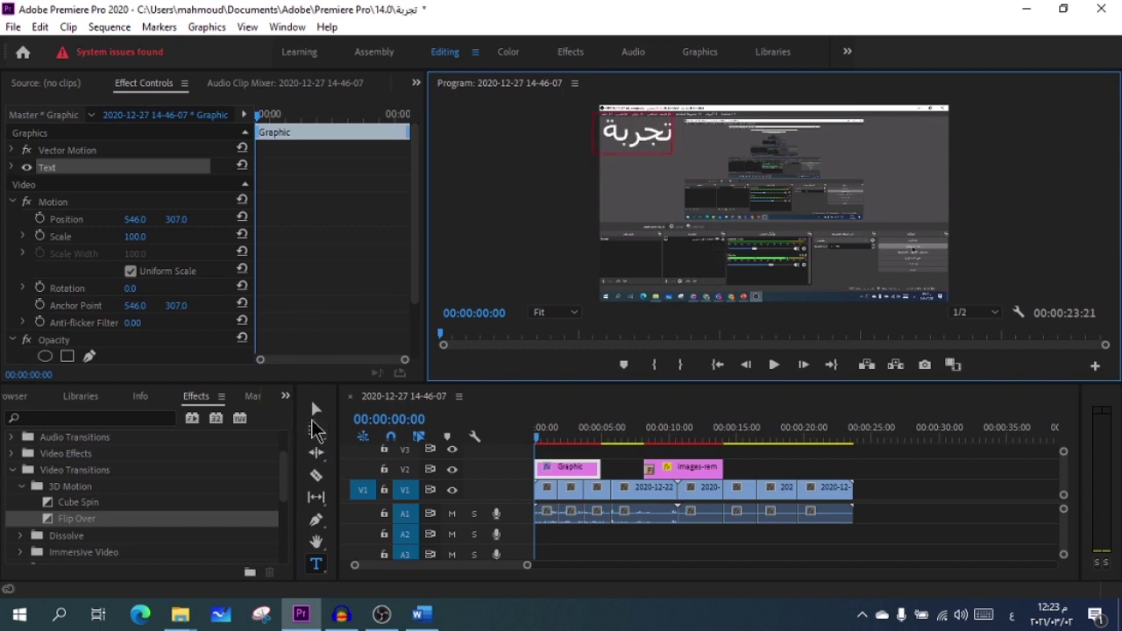
# Move the title to the frame's top-right and shift its clip to start about 3 seconds in
pyautogui.click(317, 410)
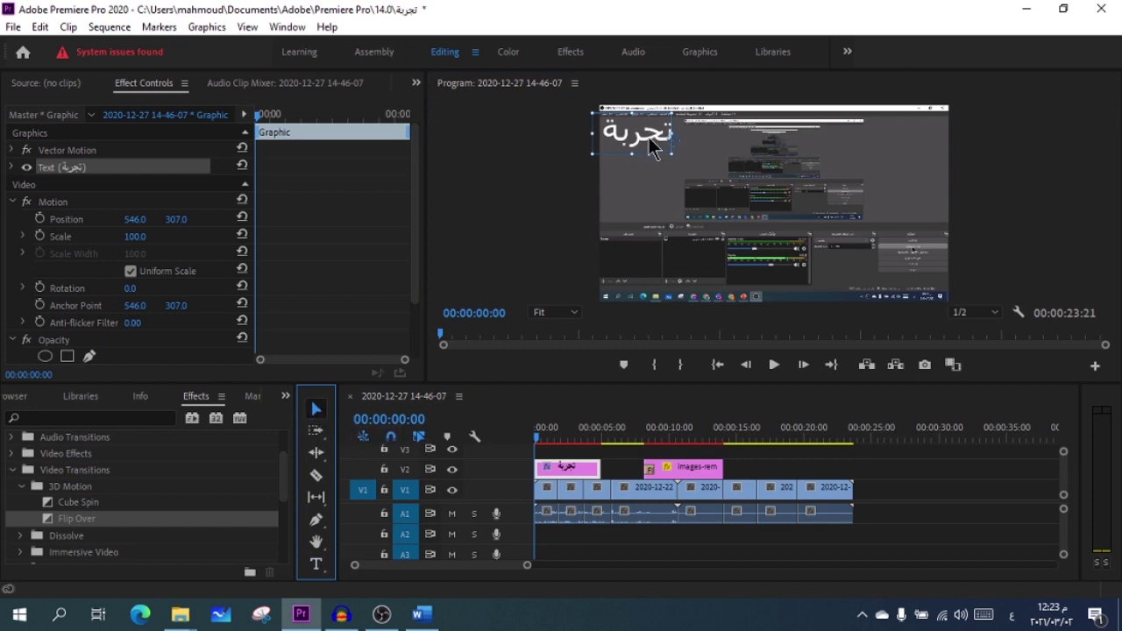
pyautogui.moveTo(649, 138)
pyautogui.mouseDown()
pyautogui.moveTo(868, 168)
pyautogui.moveTo(870, 188)
pyautogui.moveTo(792, 197)
pyautogui.mouseUp()
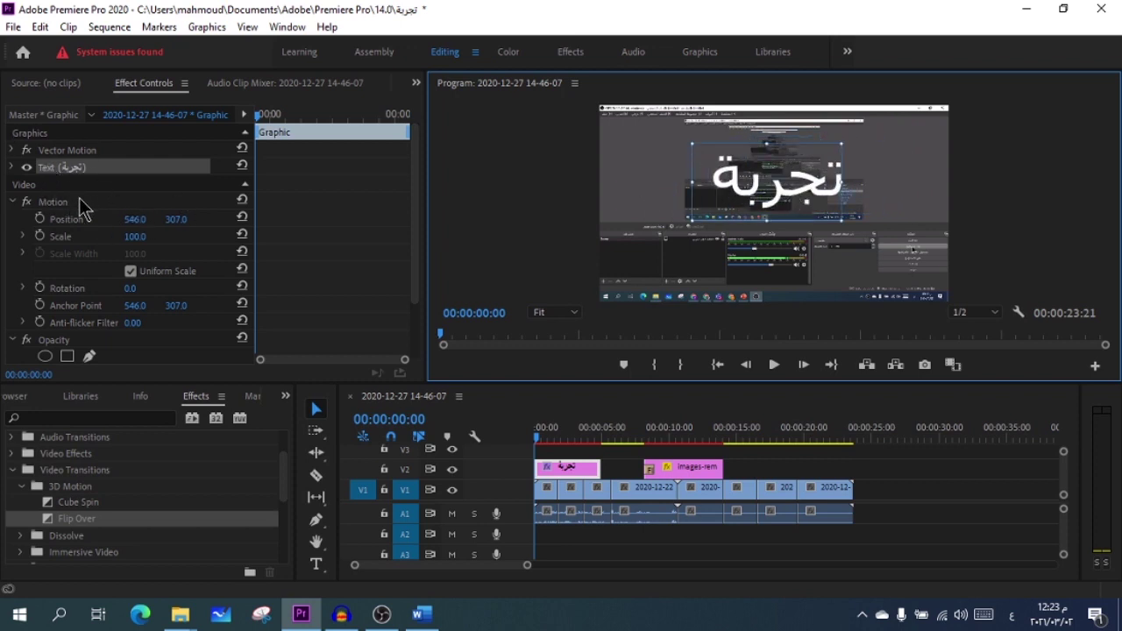
pyautogui.moveTo(737, 200); pyautogui.dragTo(857, 175)
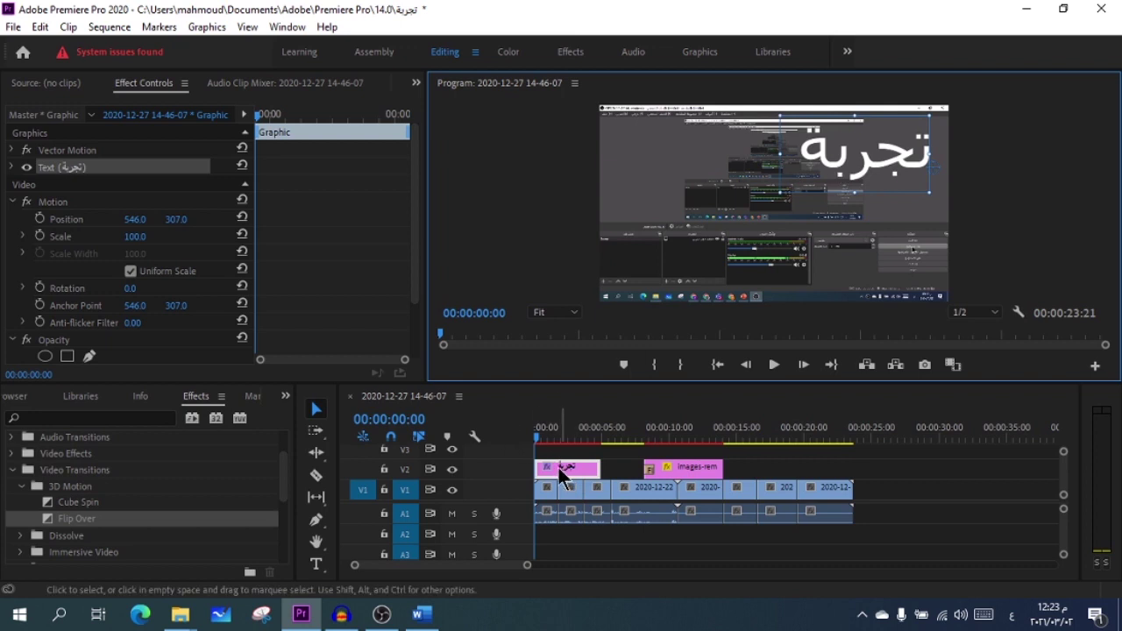
pyautogui.moveTo(554, 473); pyautogui.dragTo(593, 470)
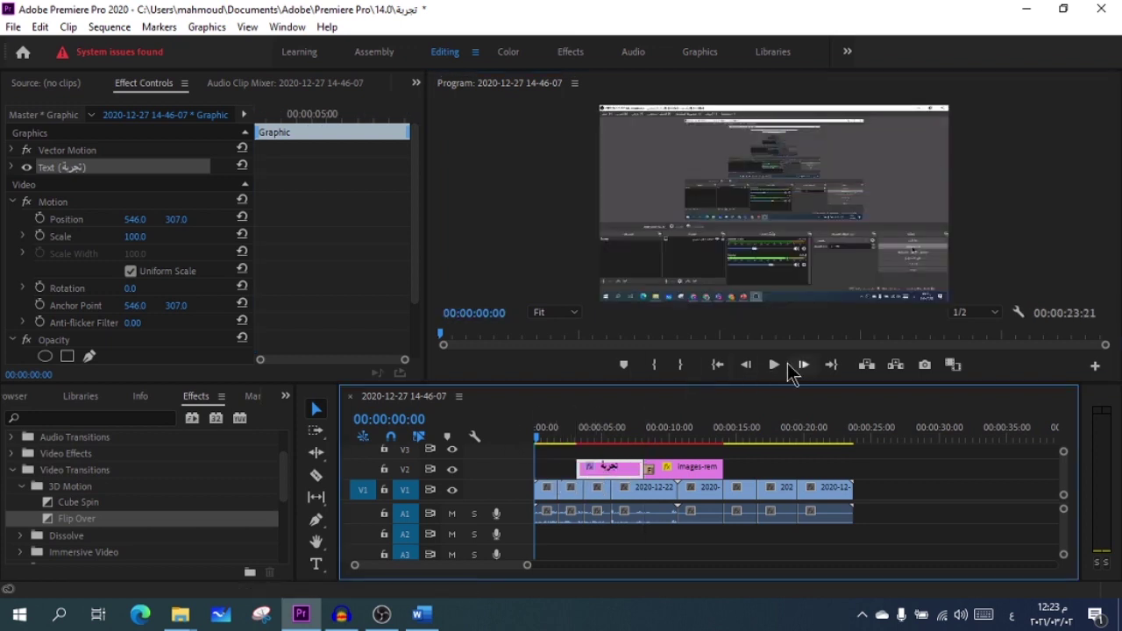
pyautogui.click(775, 366)
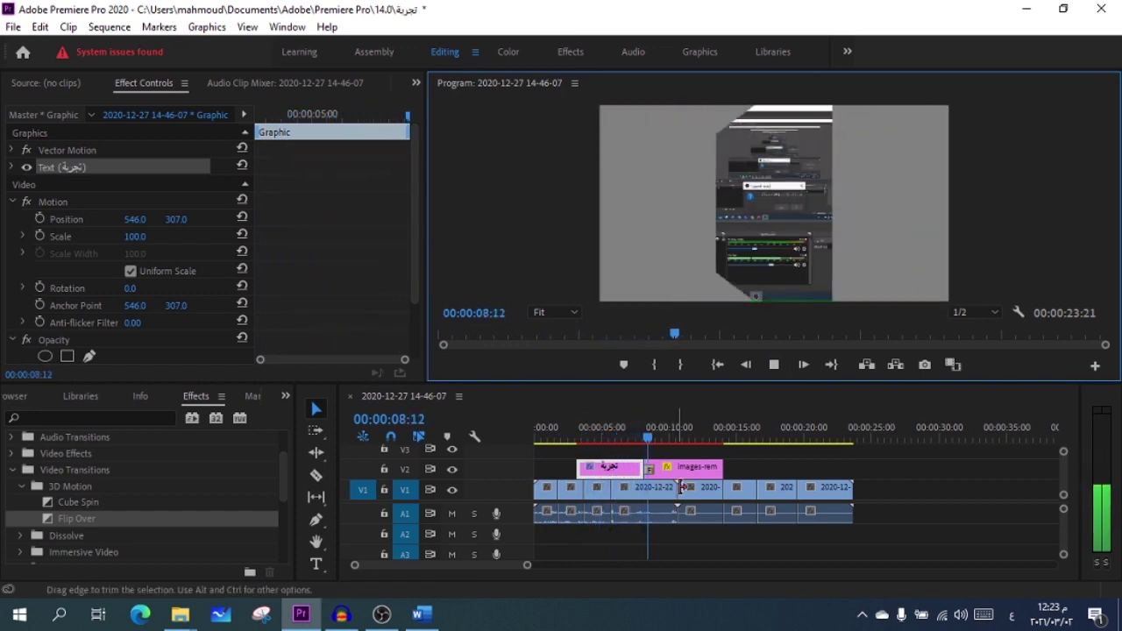
pyautogui.click(775, 366)
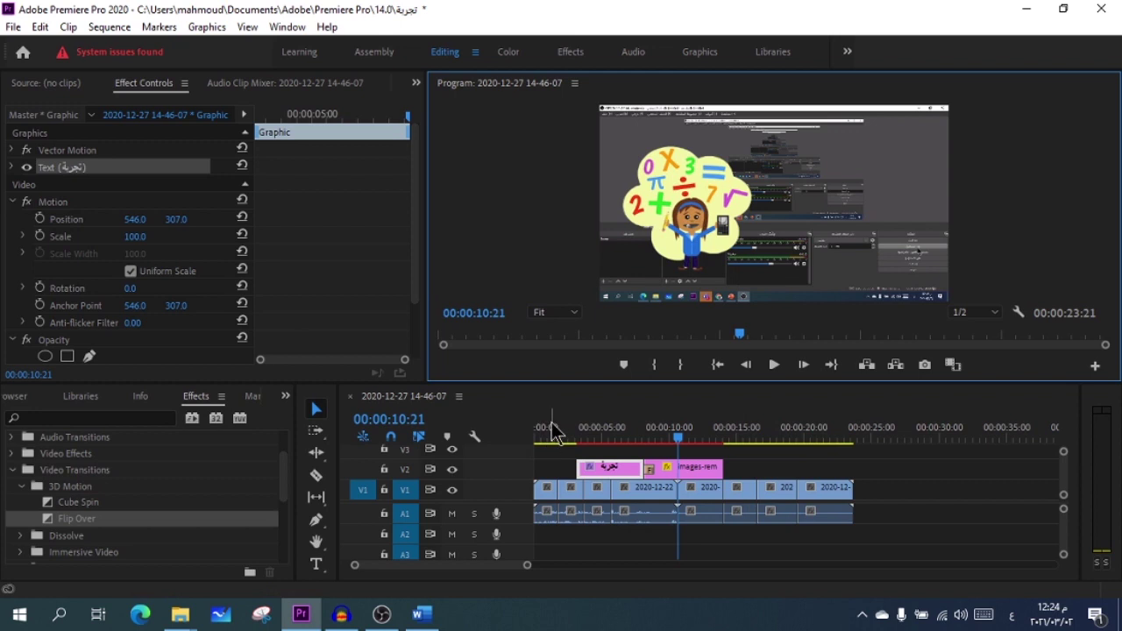
pyautogui.moveTo(682, 447)
pyautogui.mouseDown()
pyautogui.moveTo(798, 481)
pyautogui.moveTo(600, 493)
pyautogui.mouseUp()
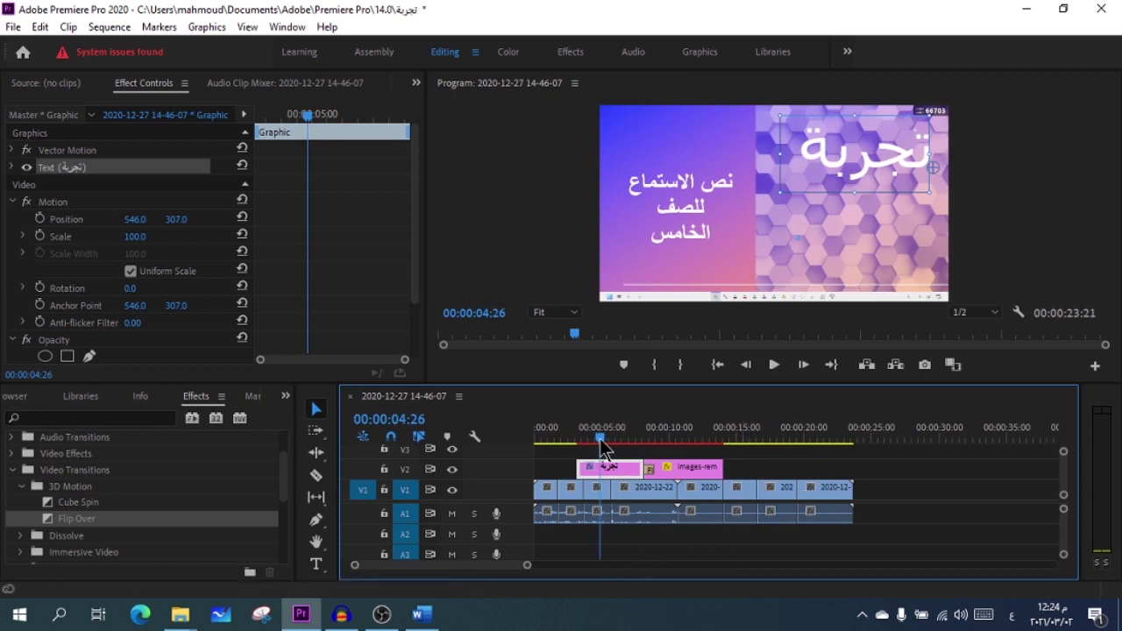
# Move the playhead to exactly 00:00:06:01 by playing and stepping back frame by frame
pyautogui.click(775, 365)
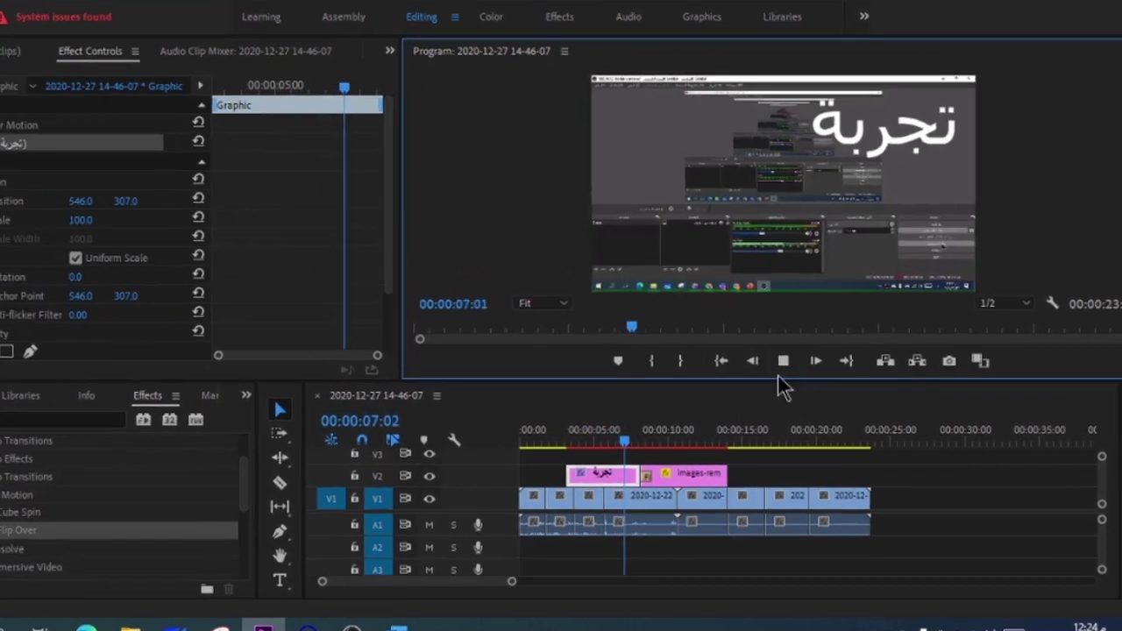
pyautogui.click(774, 364)
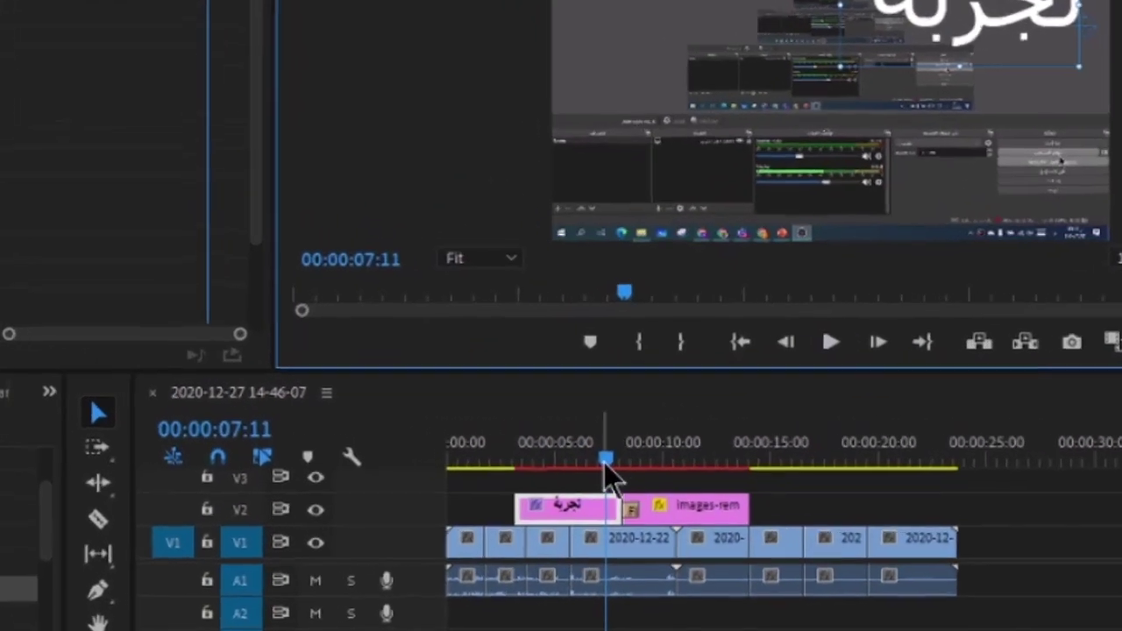
pyautogui.moveTo(605, 463); pyautogui.dragTo(569, 481)
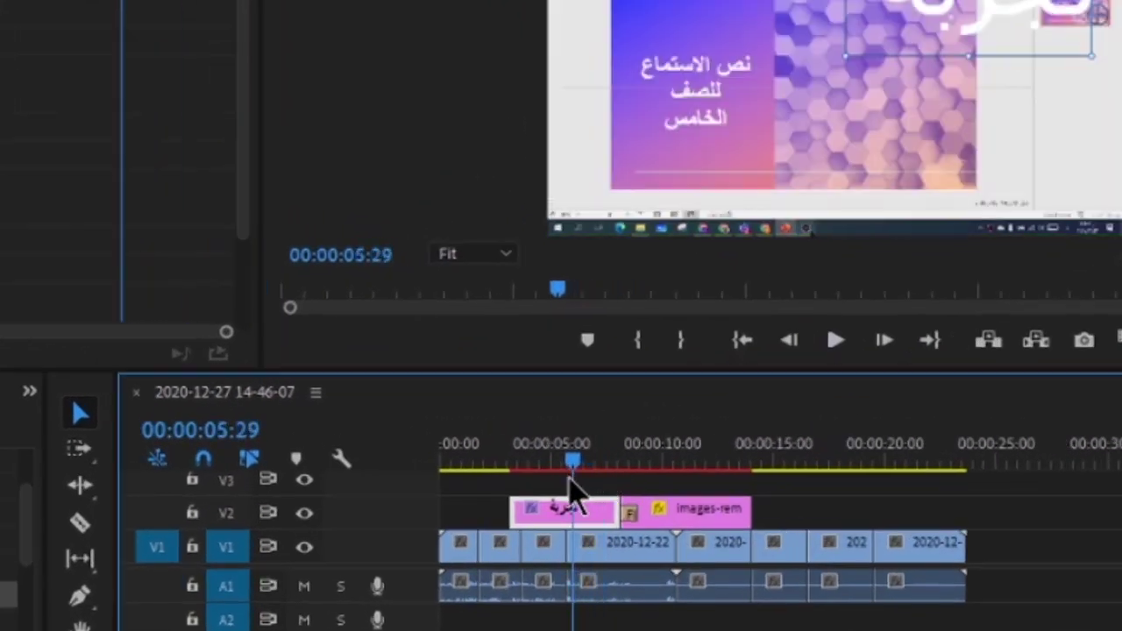
pyautogui.click(838, 342)
pyautogui.click(834, 342)
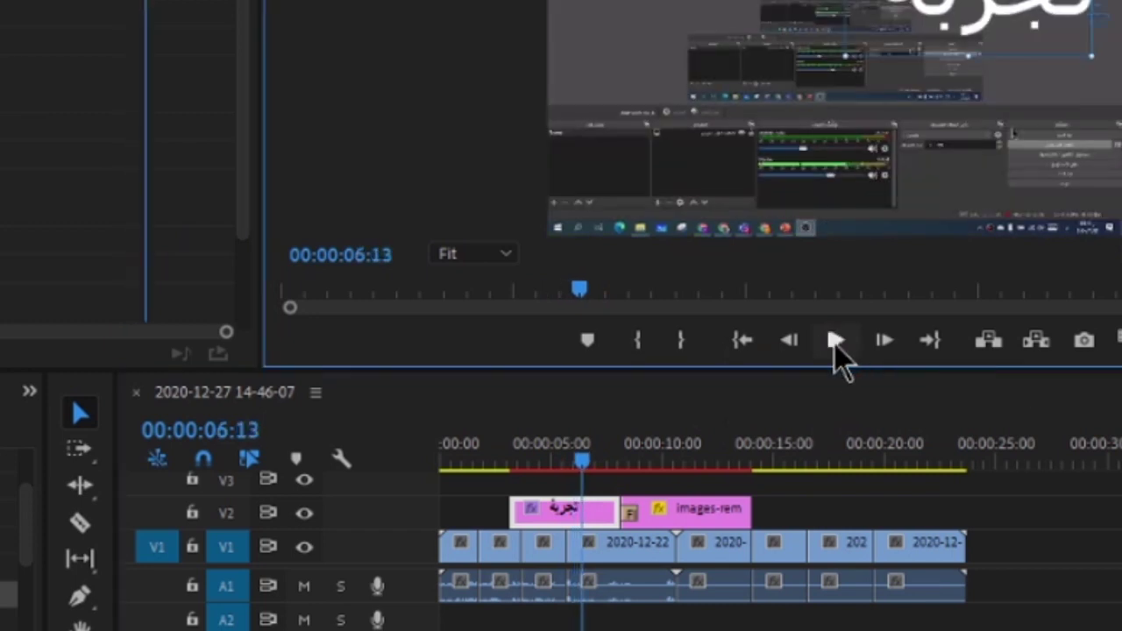
pyautogui.click(789, 342)
pyautogui.click(788, 342)
pyautogui.click(789, 342)
pyautogui.click(788, 341)
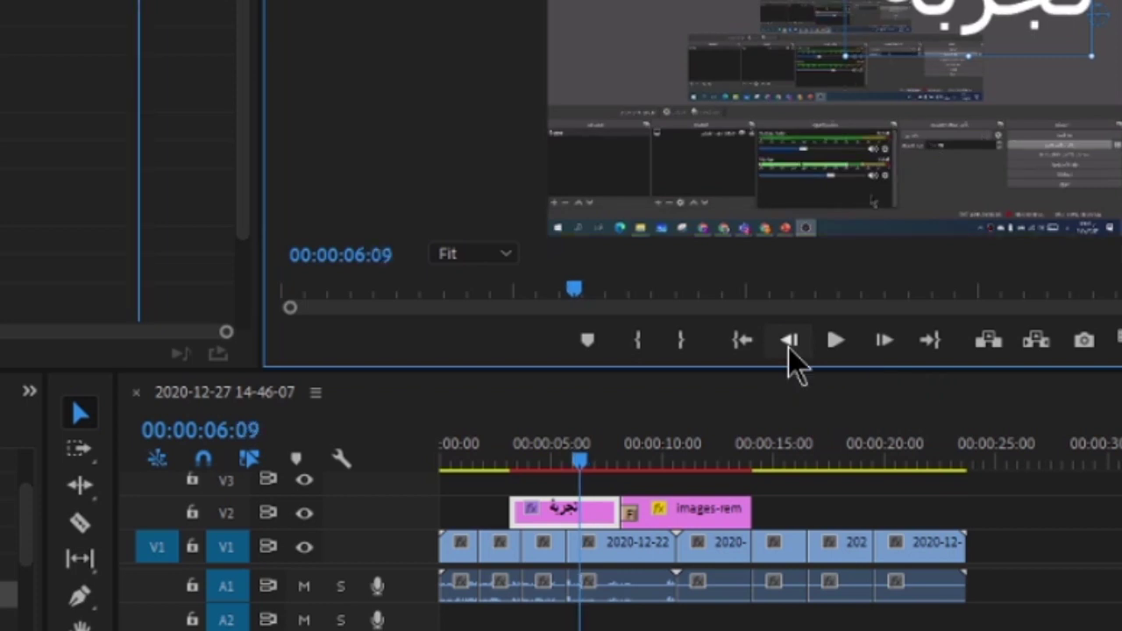
pyautogui.click(789, 346)
pyautogui.click(788, 346)
pyautogui.click(788, 347)
pyautogui.click(788, 347)
pyautogui.click(789, 347)
pyautogui.click(788, 346)
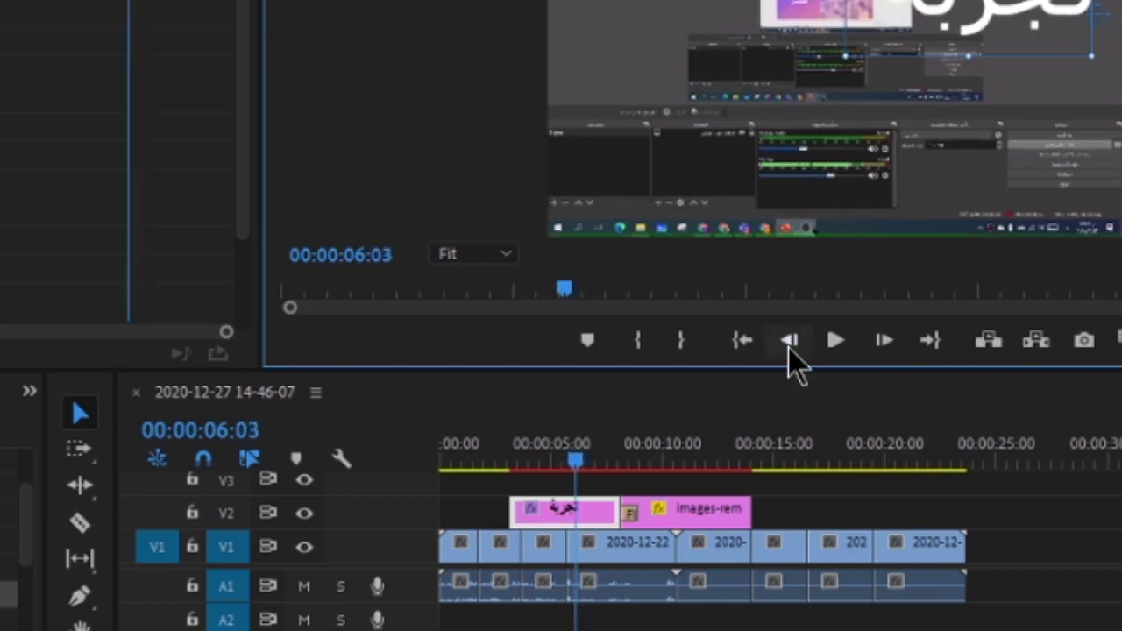
pyautogui.click(788, 342)
pyautogui.click(788, 342)
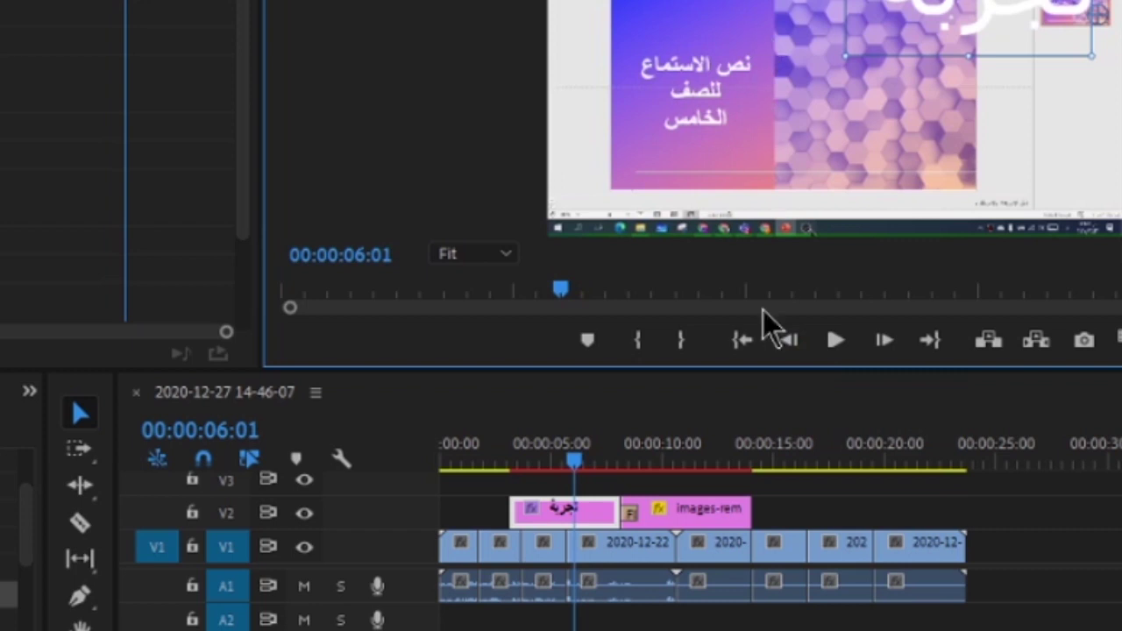
# Razor-cut the V1 clip at 00:00:06:01 and play on from the new cut
pyautogui.click(79, 524)
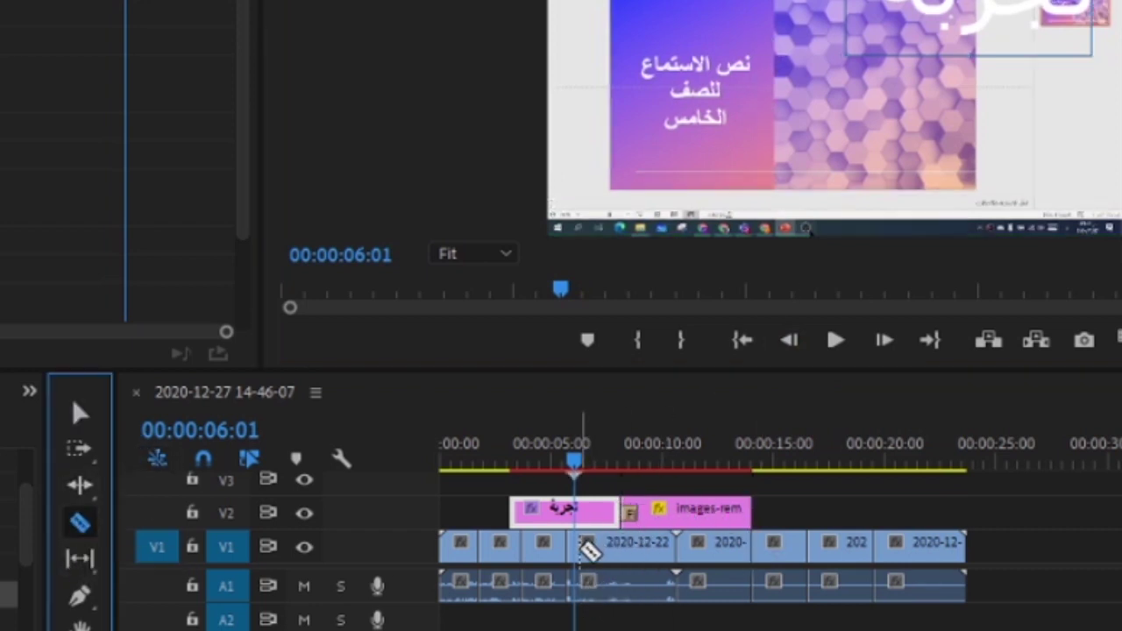
pyautogui.click(577, 549)
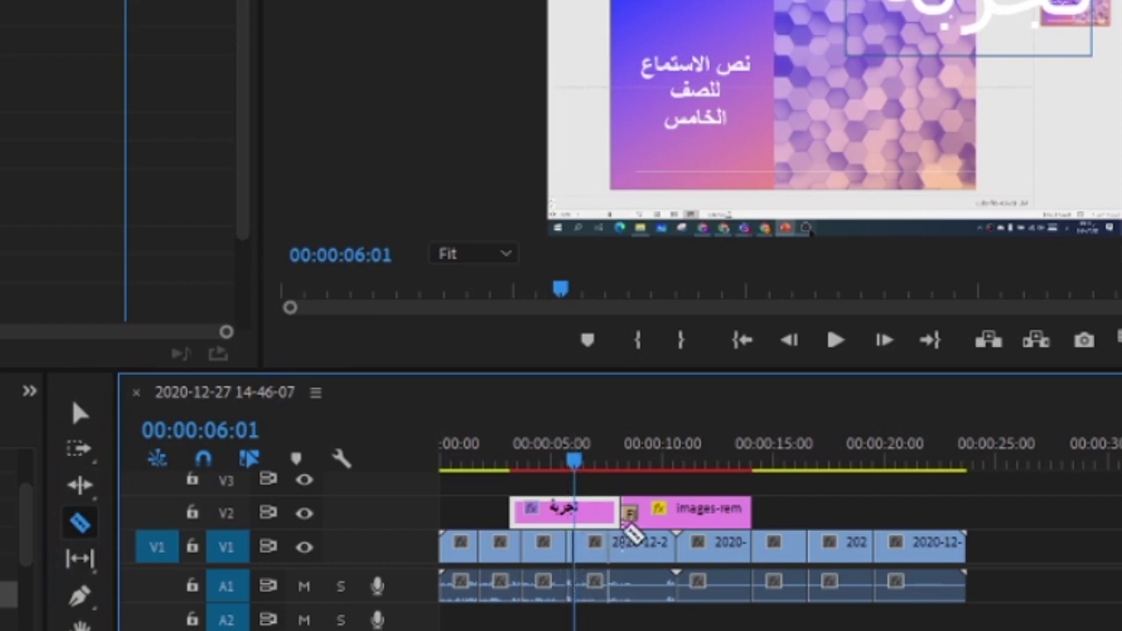
pyautogui.click(837, 342)
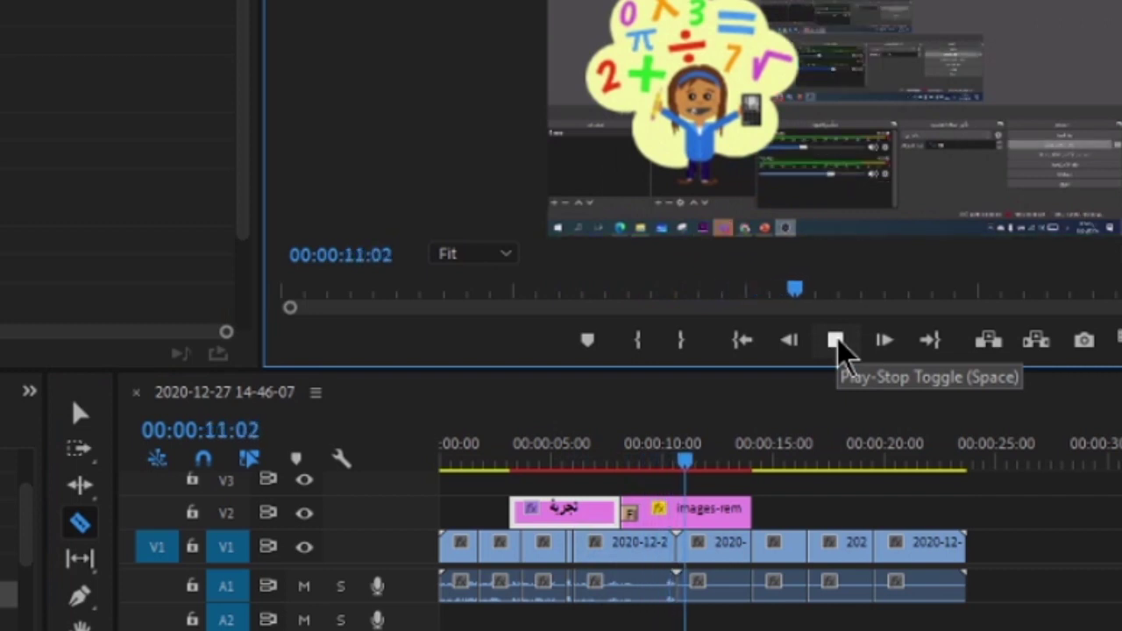
# Position the playhead at 00:00:11:25 by stepping frame by frame
pyautogui.click(836, 342)
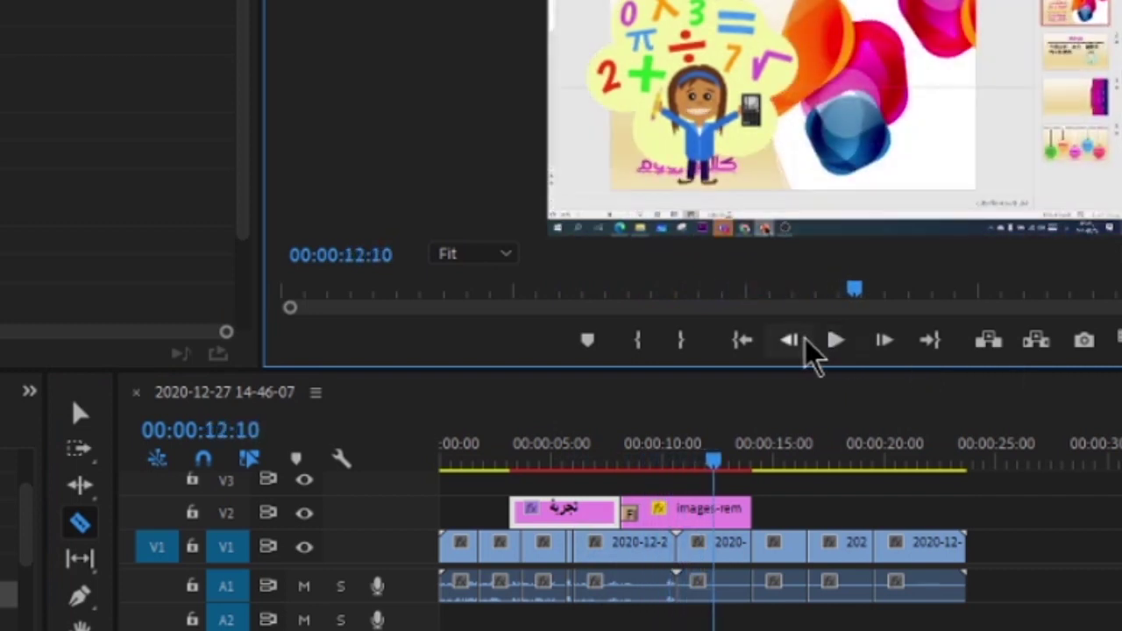
pyautogui.click(802, 342)
pyautogui.click(802, 342)
pyautogui.click(802, 342)
pyautogui.click(802, 342)
pyautogui.click(803, 342)
pyautogui.click(802, 341)
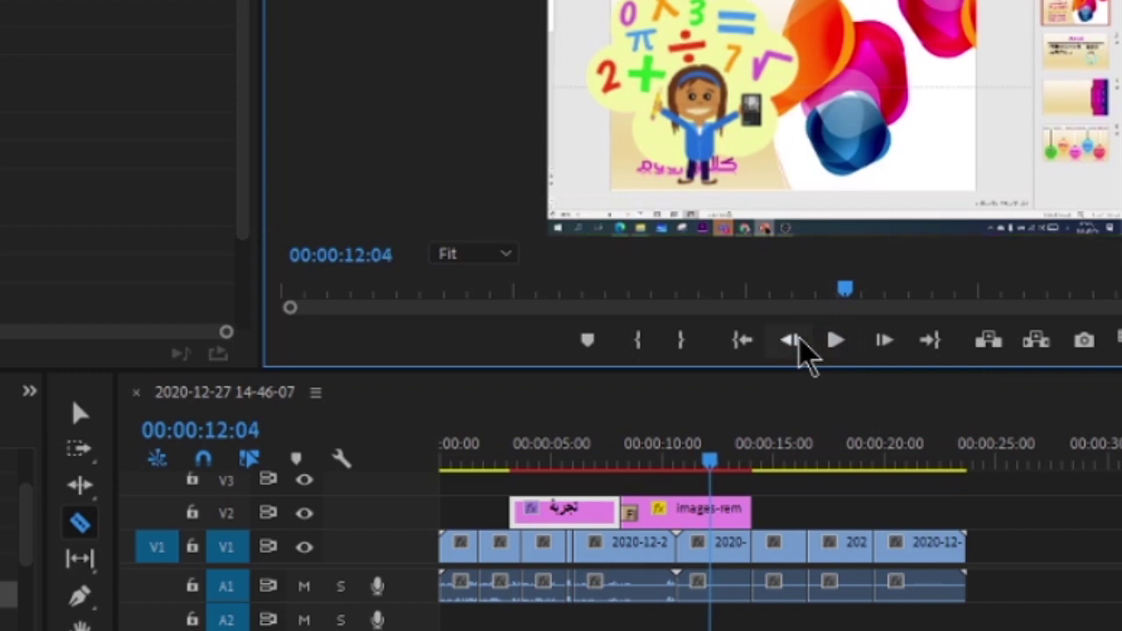
pyautogui.click(798, 344)
pyautogui.click(798, 343)
pyautogui.click(798, 344)
pyautogui.click(798, 344)
pyautogui.click(798, 344)
pyautogui.click(798, 344)
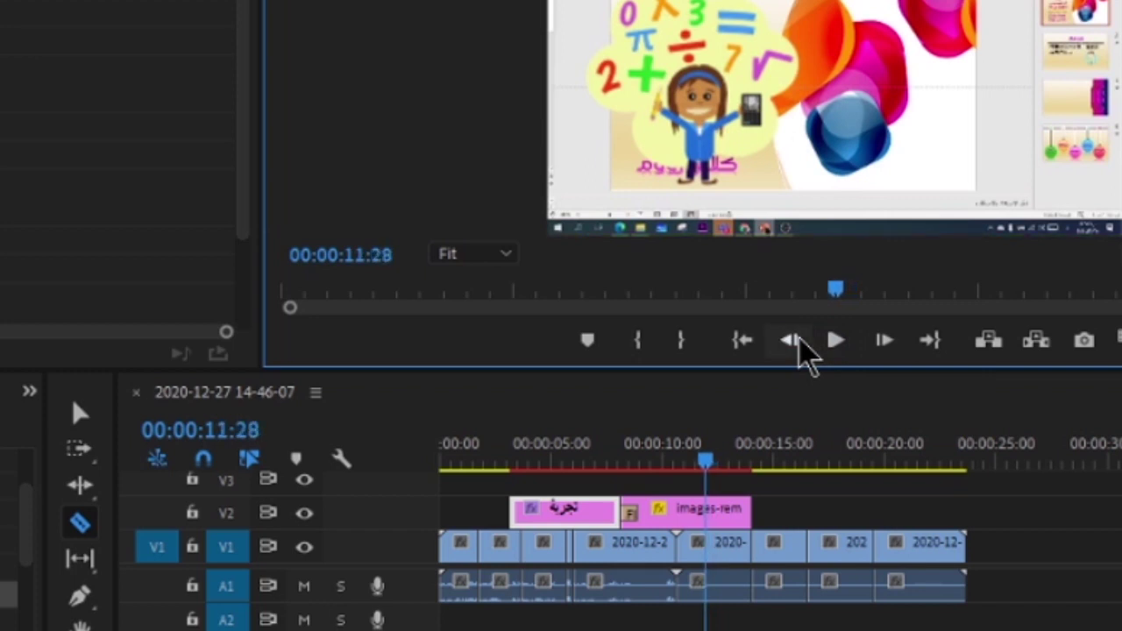
pyautogui.click(798, 342)
pyautogui.click(798, 342)
pyautogui.click(798, 341)
pyautogui.click(798, 342)
pyautogui.click(798, 341)
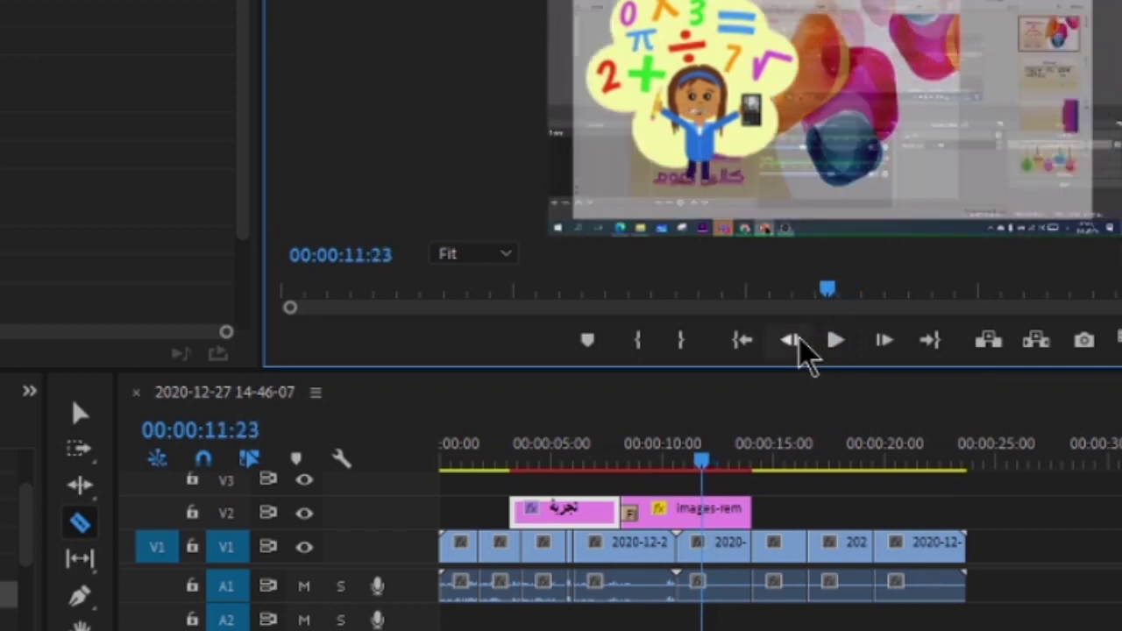
pyautogui.click(798, 344)
pyautogui.click(799, 345)
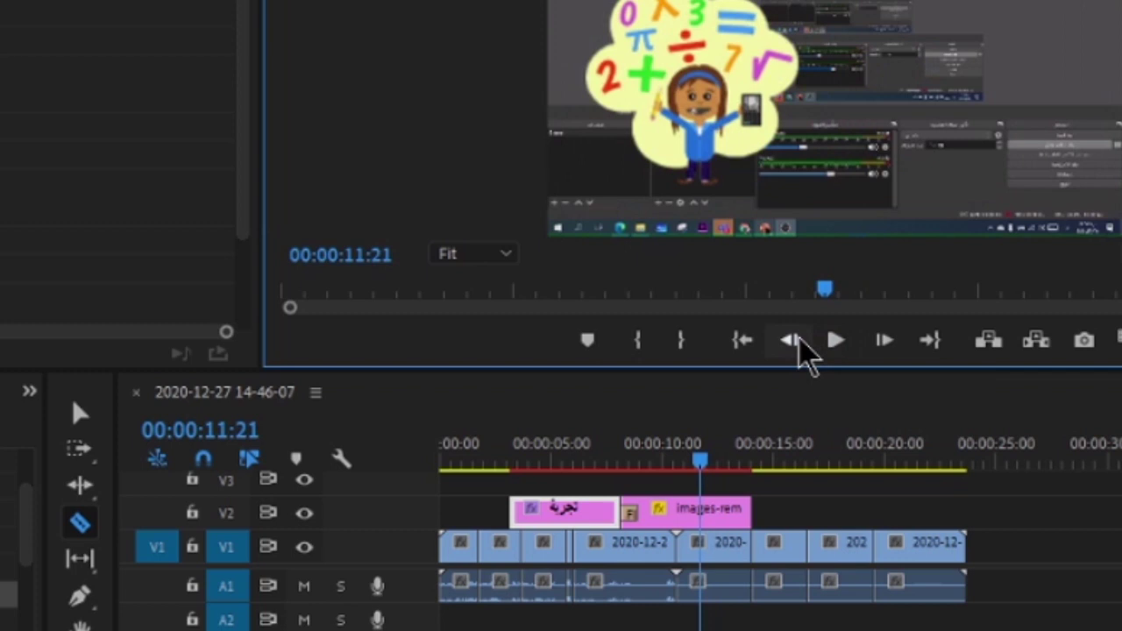
pyautogui.click(884, 342)
pyautogui.click(886, 344)
pyautogui.click(886, 344)
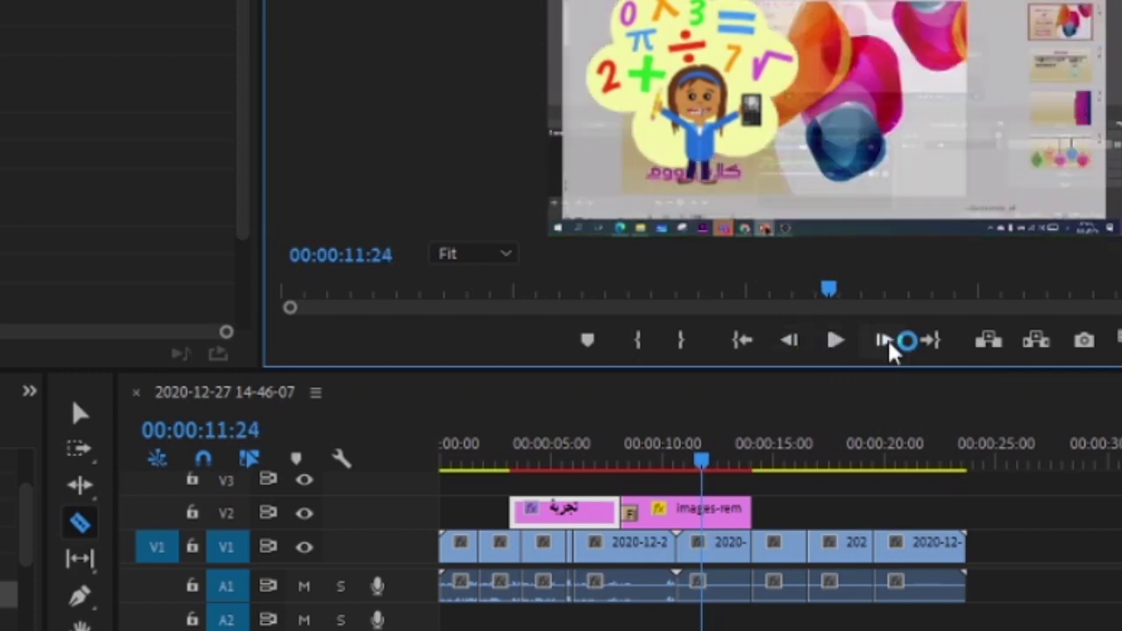
pyautogui.click(886, 344)
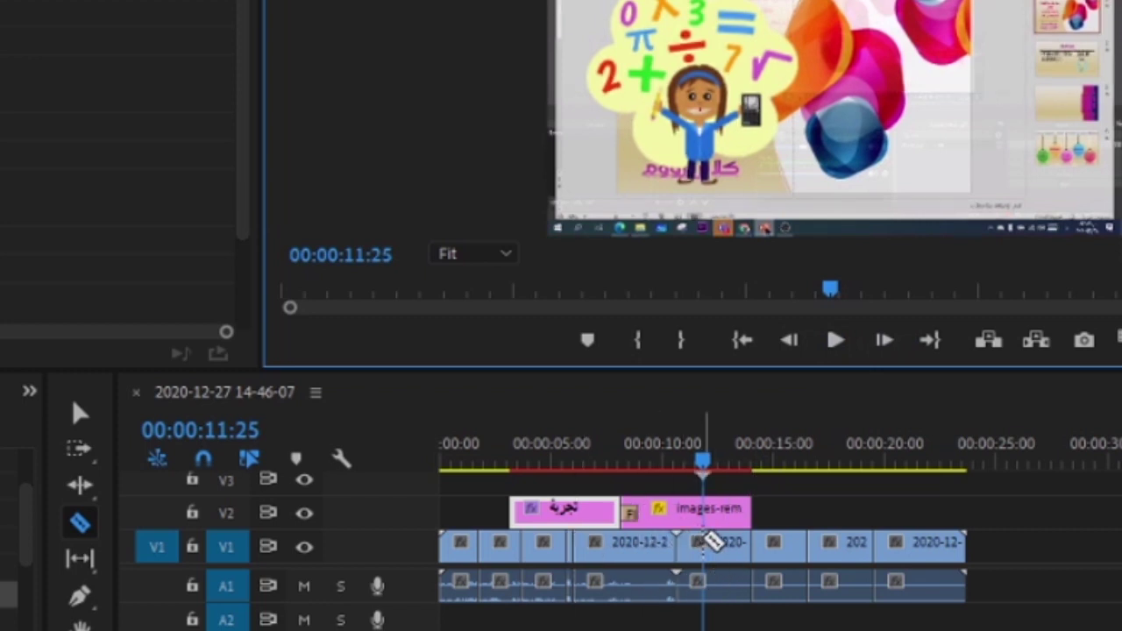
# Cut V1 at 00:00:11:25 and delete the section between the two cuts
pyautogui.click(704, 542)
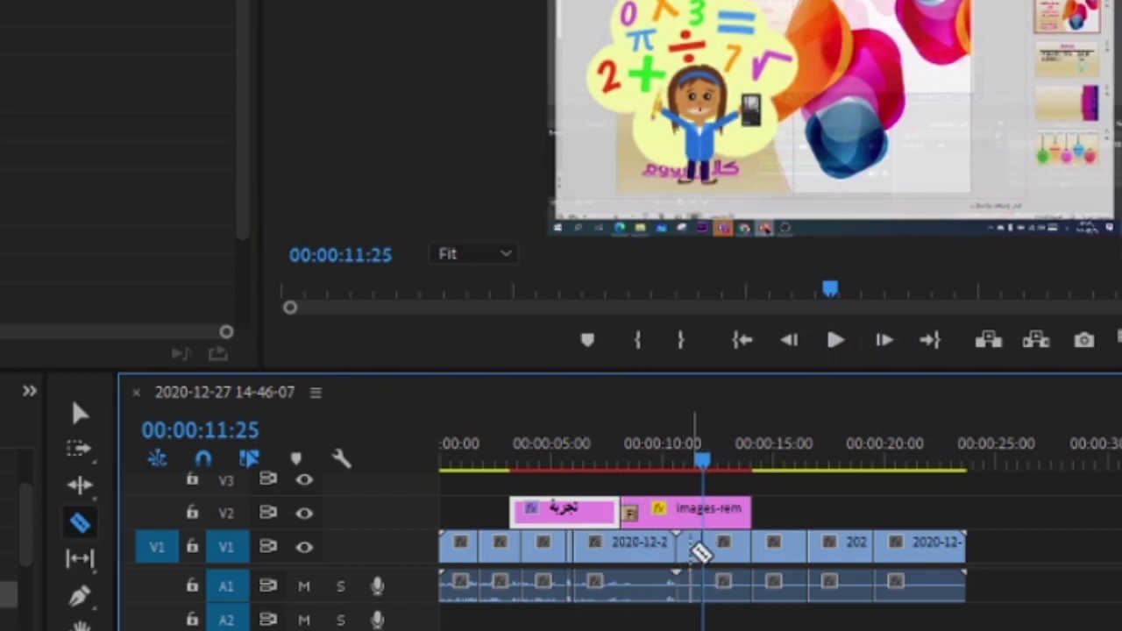
pyautogui.click(77, 412)
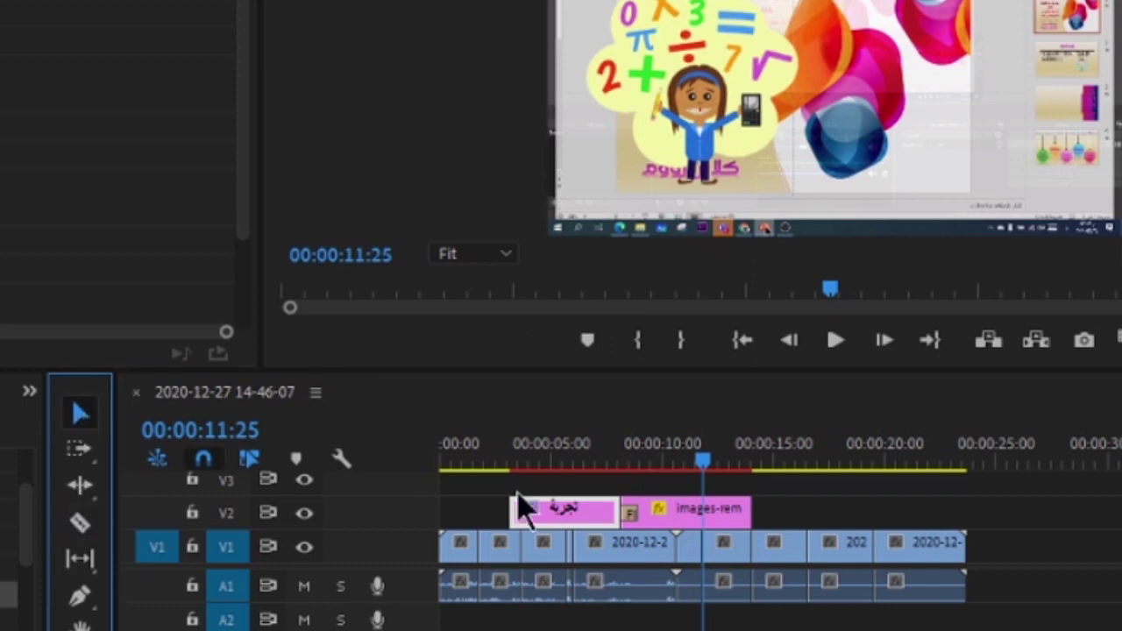
pyautogui.click(640, 558)
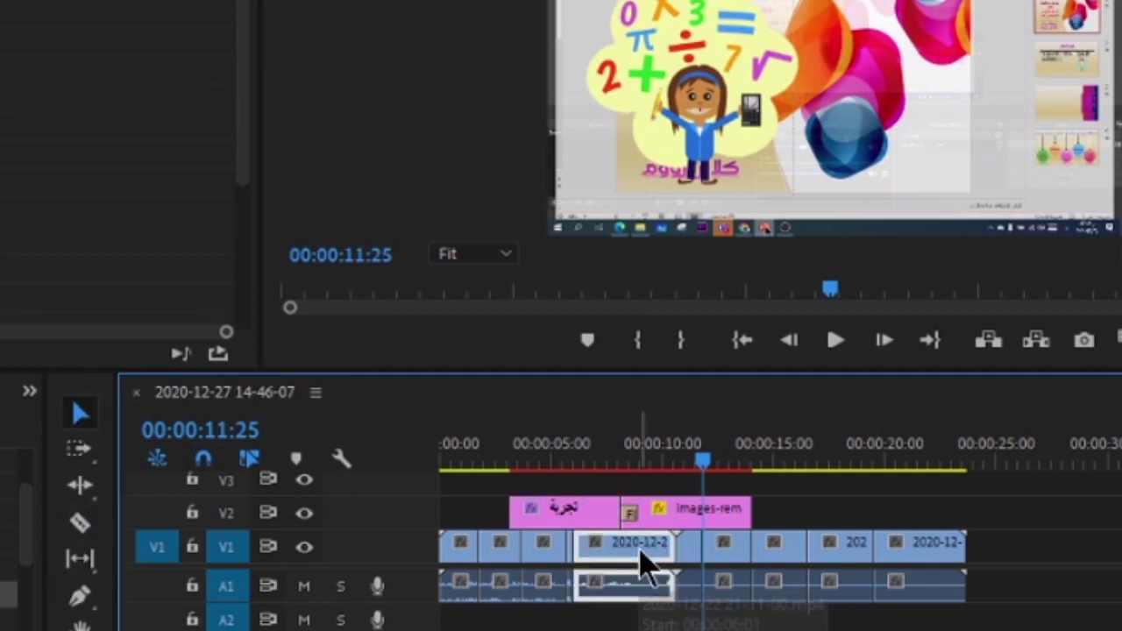
pyautogui.press('Delete')
# Close the gap by moving all later clips left, then play back the join
pyautogui.moveTo(679, 549); pyautogui.dragTo(688, 563)
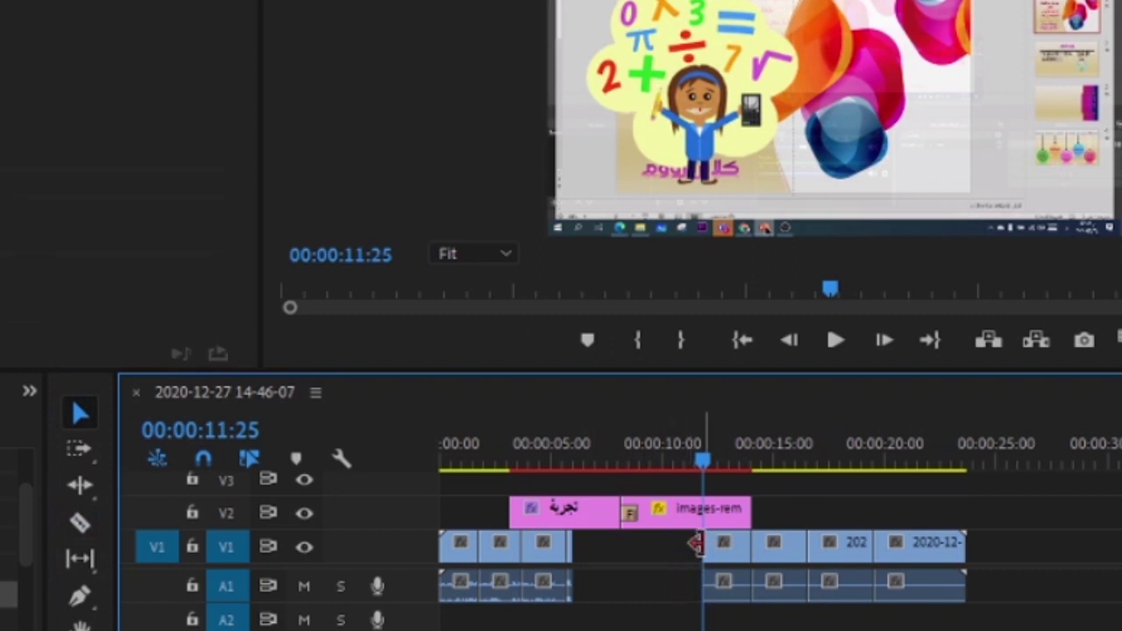
pyautogui.click(631, 549)
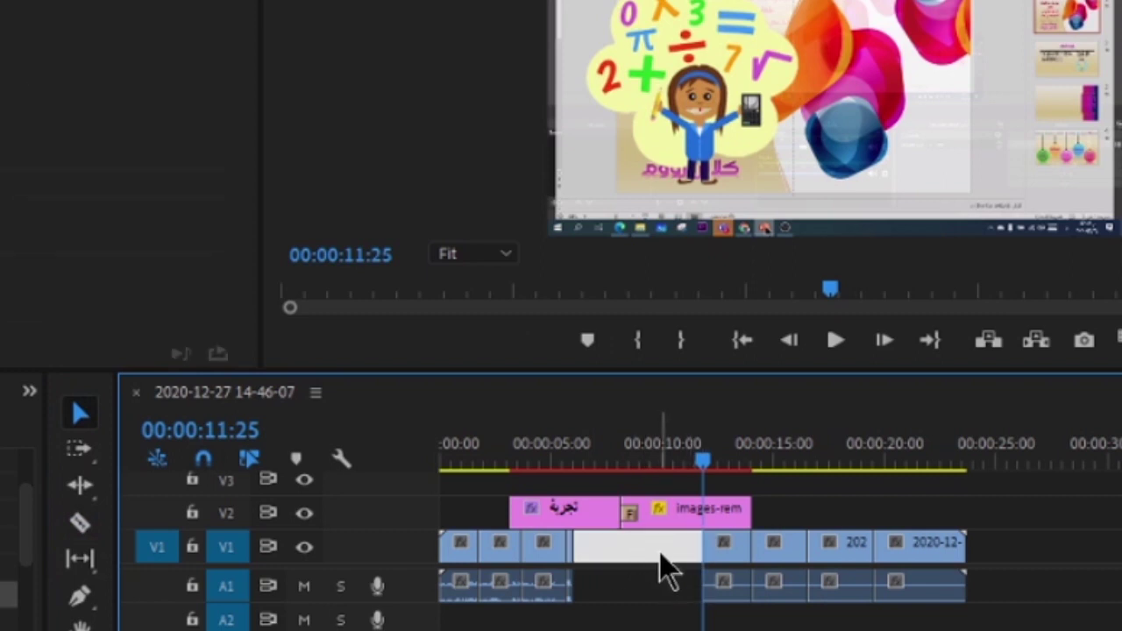
pyautogui.click(675, 623)
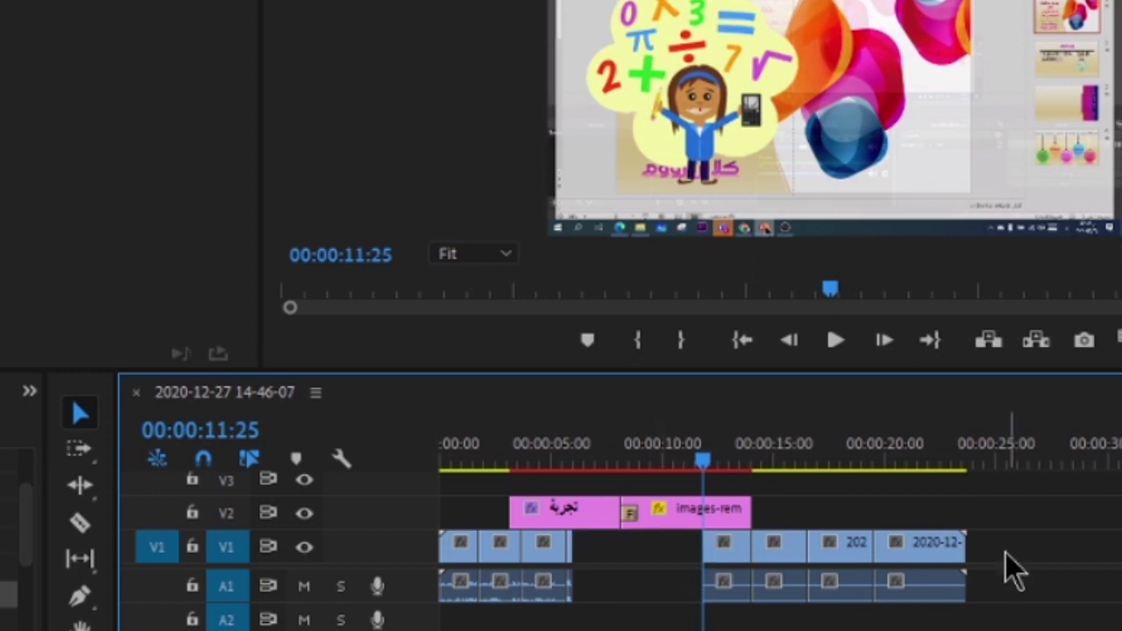
pyautogui.moveTo(1002, 541)
pyautogui.mouseDown()
pyautogui.moveTo(723, 605)
pyautogui.moveTo(651, 563)
pyautogui.moveTo(621, 566)
pyautogui.mouseUp()
pyautogui.moveTo(703, 462); pyautogui.dragTo(559, 522)
pyautogui.press('space')
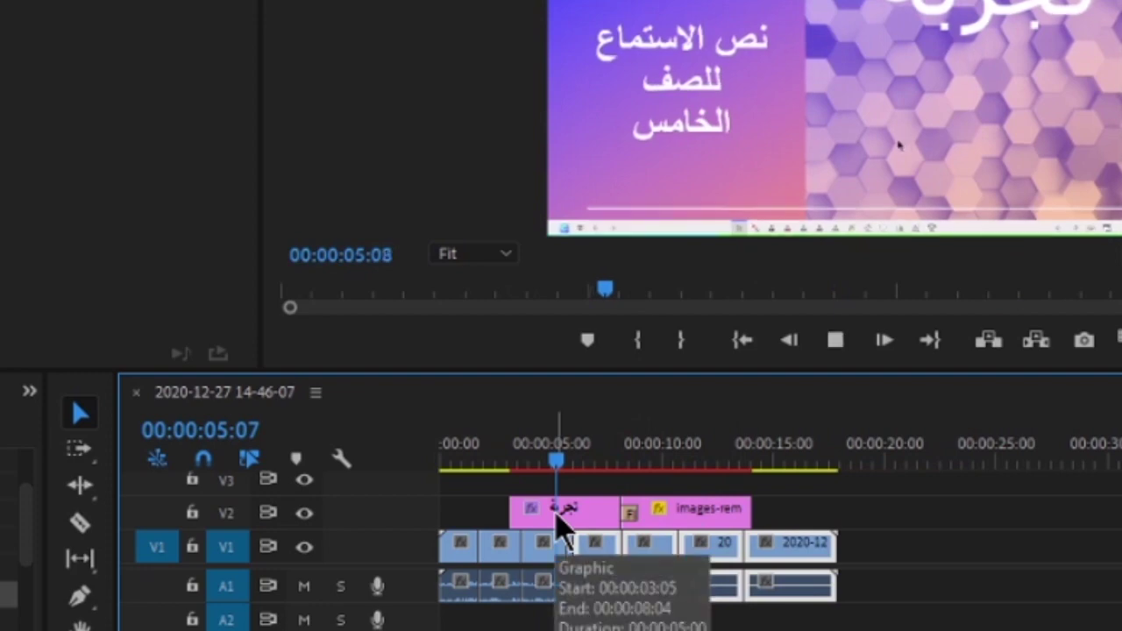
pyautogui.press('space')
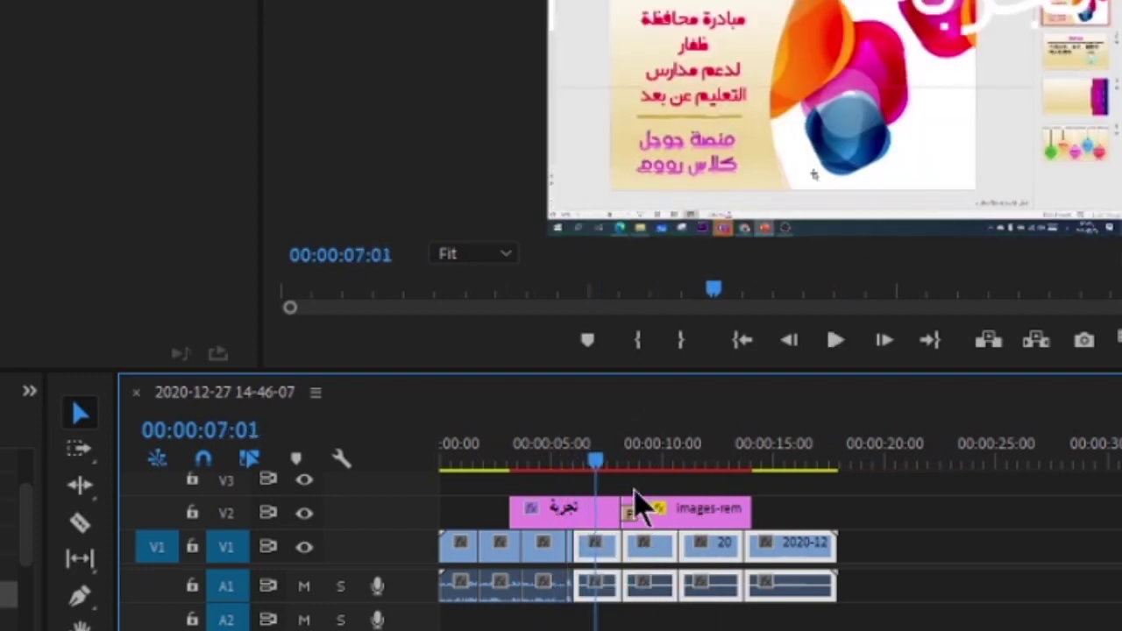
# Replay the new join from about five seconds, stopping at 00:00:07:05
pyautogui.moveTo(681, 459); pyautogui.dragTo(593, 460)
pyautogui.press('space')
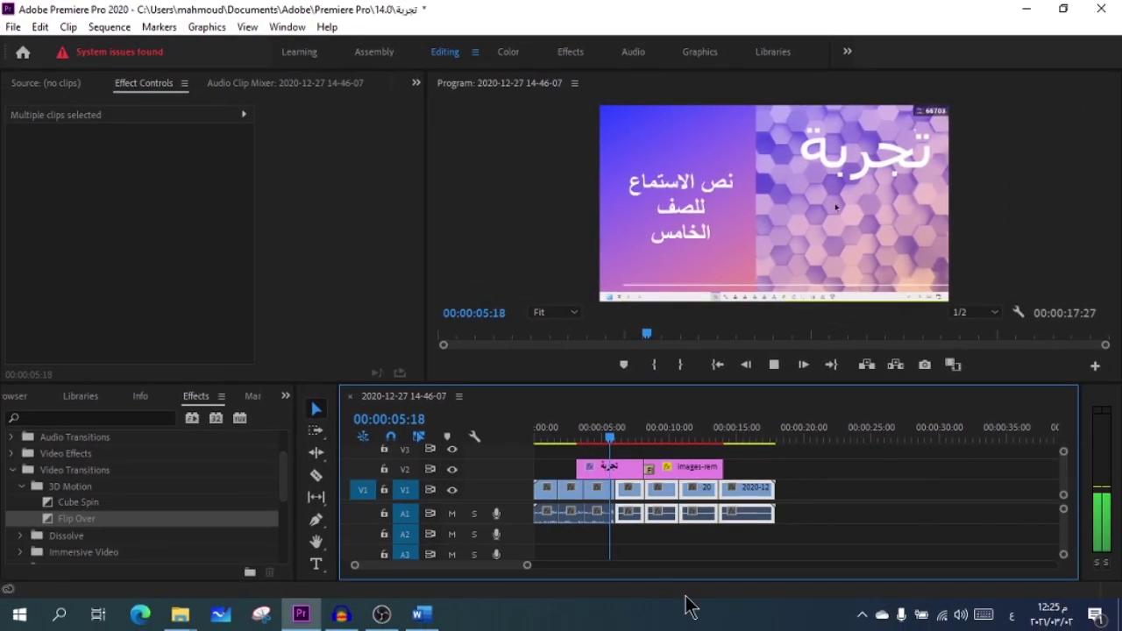
pyautogui.press('space')
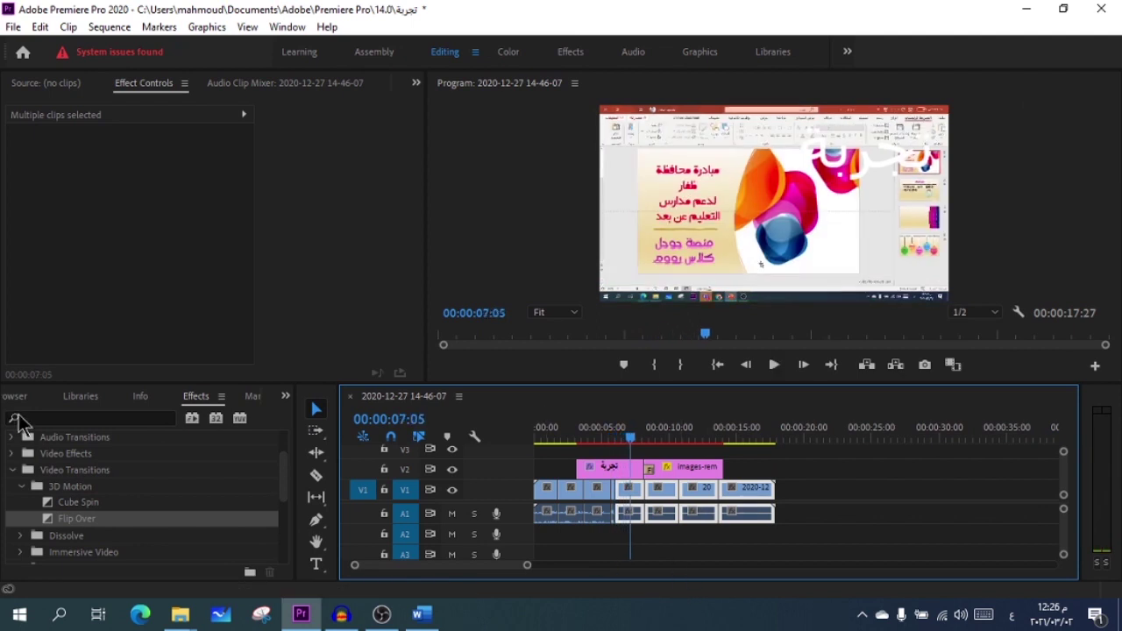
# Apply the Dissolve > Dip to Black transition to the V1 edit point near 6 seconds
pyautogui.scroll(2, 22, 509)
pyautogui.click(11, 523)
pyautogui.click(36, 527)
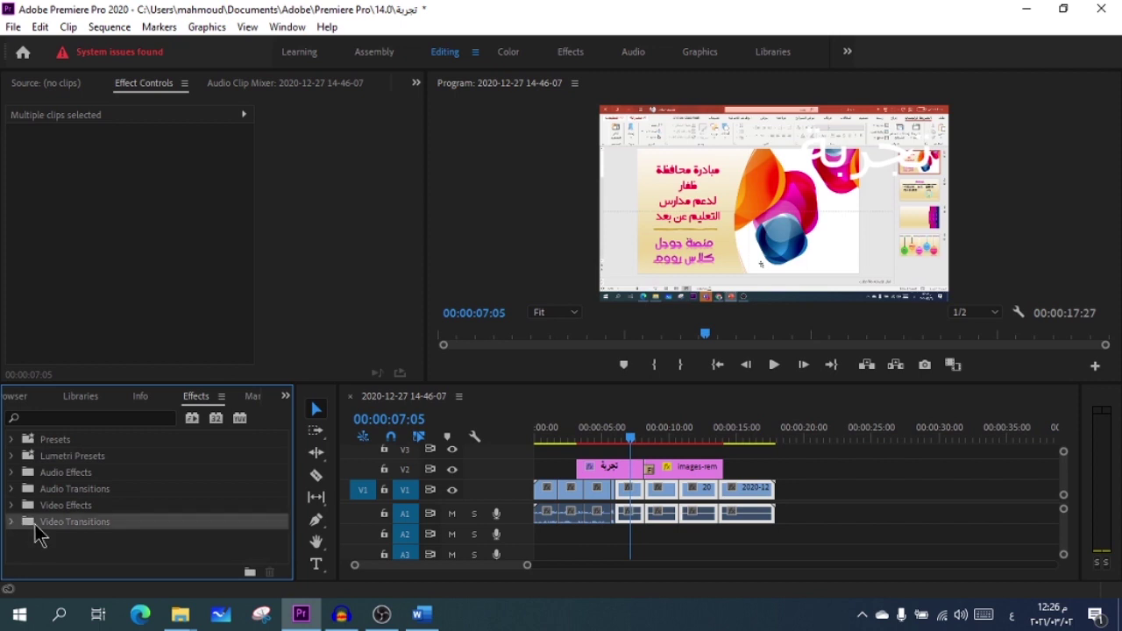
pyautogui.click(10, 524)
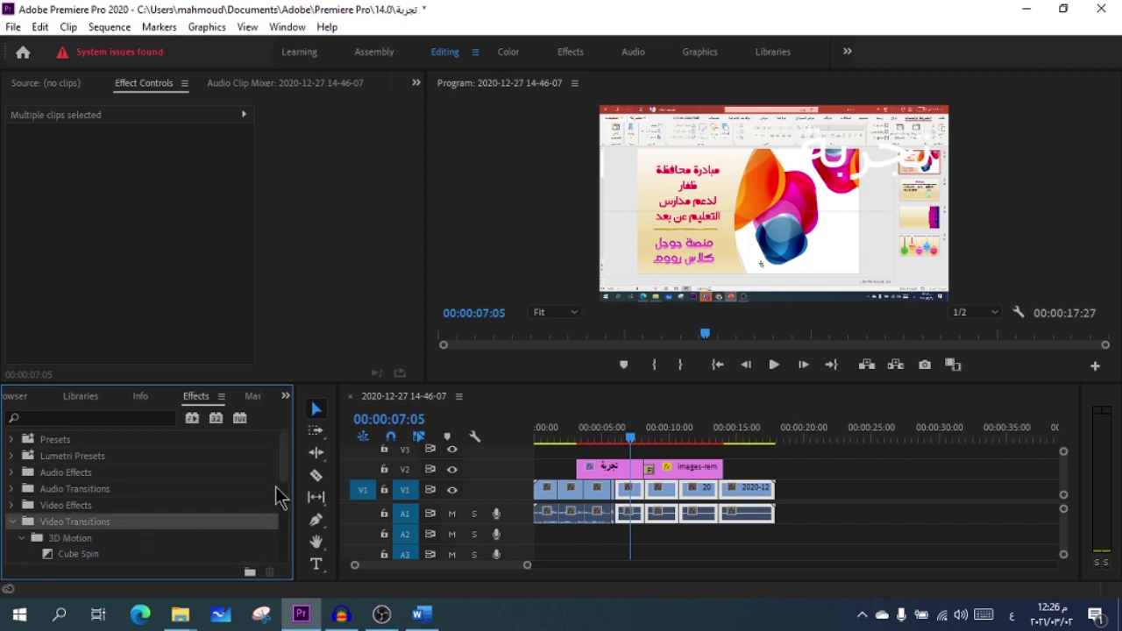
pyautogui.scroll(-2, 286, 496)
pyautogui.scroll(-2, 286, 505)
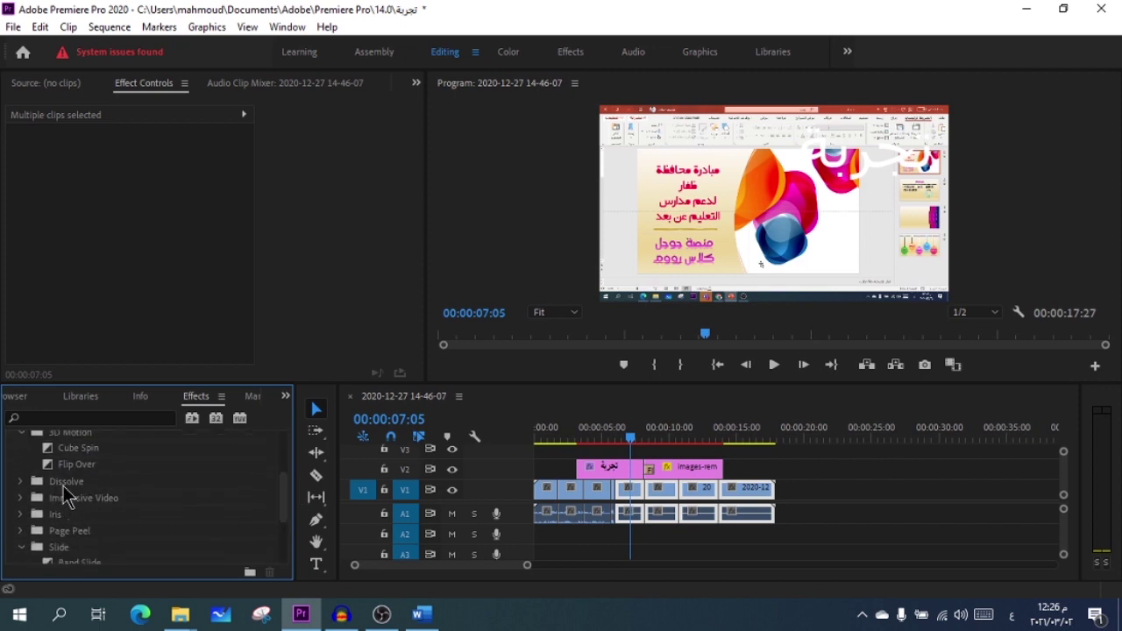
pyautogui.click(63, 486)
pyautogui.click(18, 482)
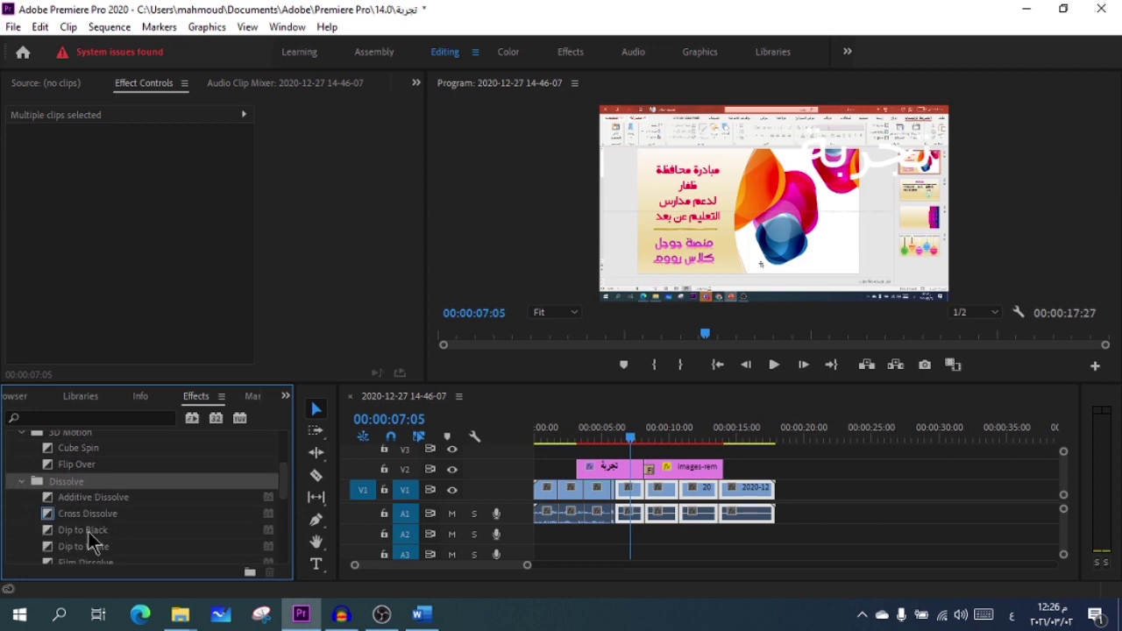
pyautogui.moveTo(87, 532); pyautogui.dragTo(557, 540)
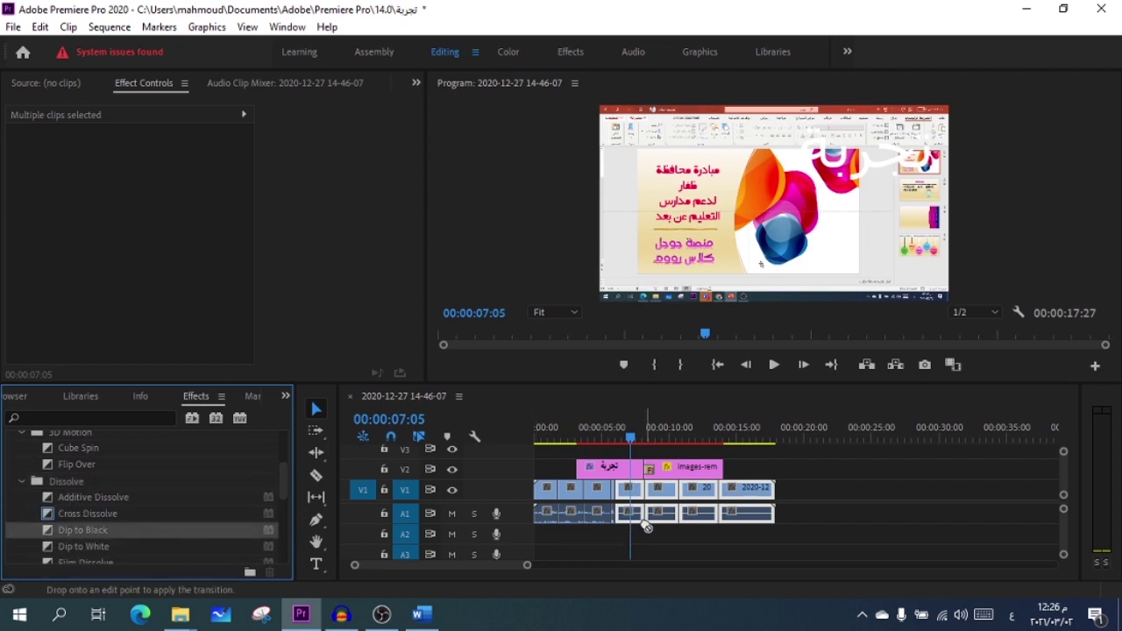
pyautogui.moveTo(628, 511); pyautogui.dragTo(619, 504)
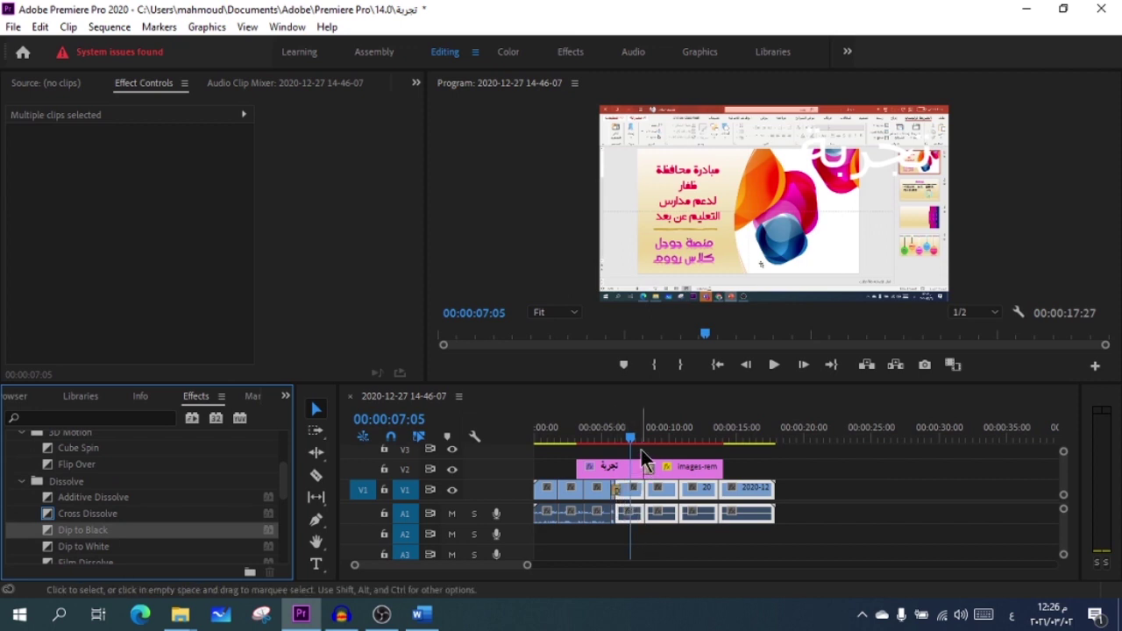
pyautogui.moveTo(631, 436); pyautogui.dragTo(607, 486)
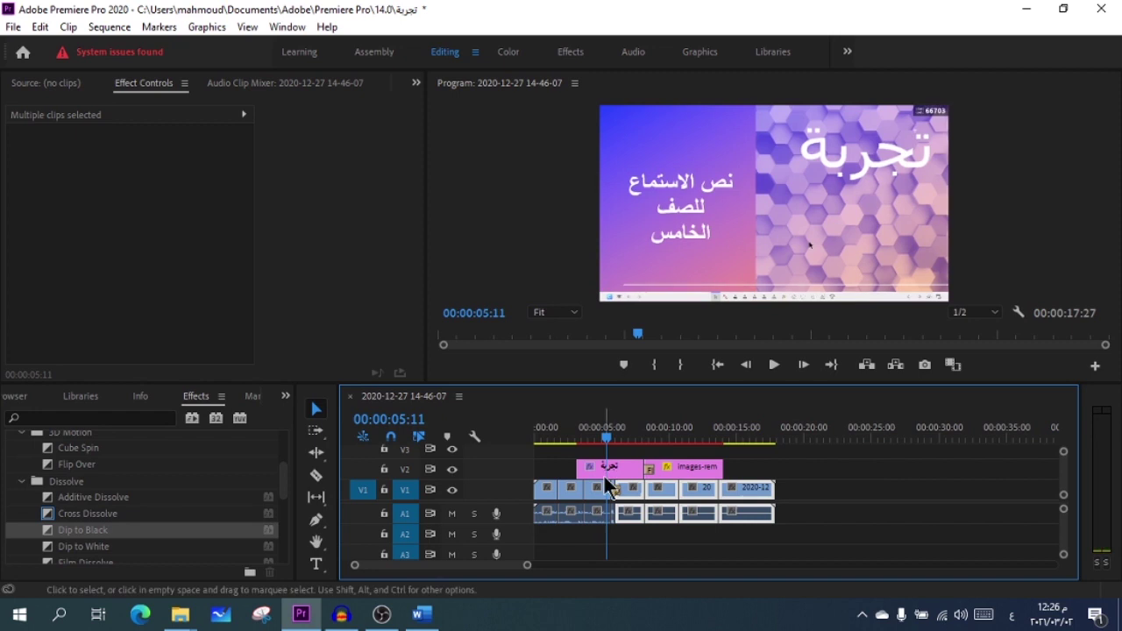
# Review the sequence from start to end, then open Export Settings with Ctrl+M
pyautogui.press('space')
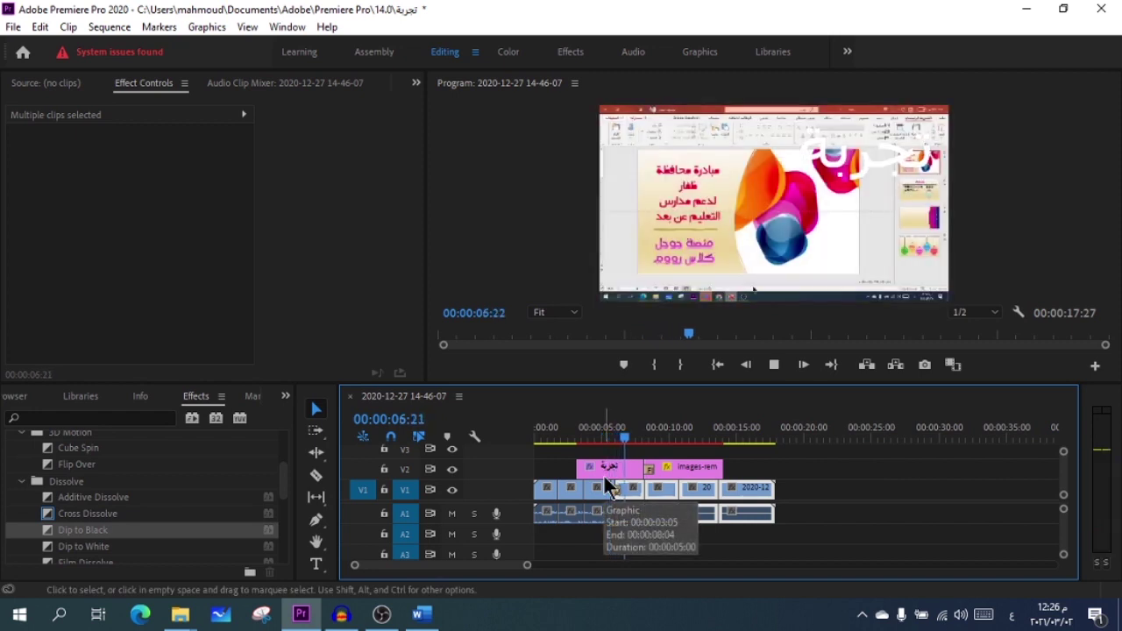
pyautogui.press('space')
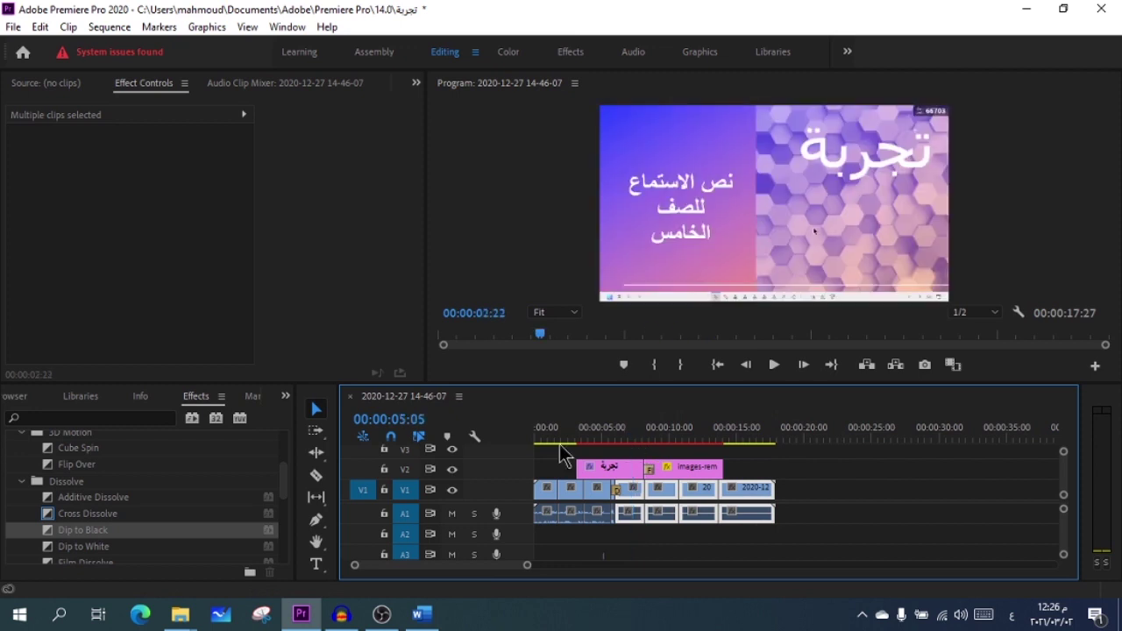
pyautogui.moveTo(637, 440); pyautogui.dragTo(474, 448)
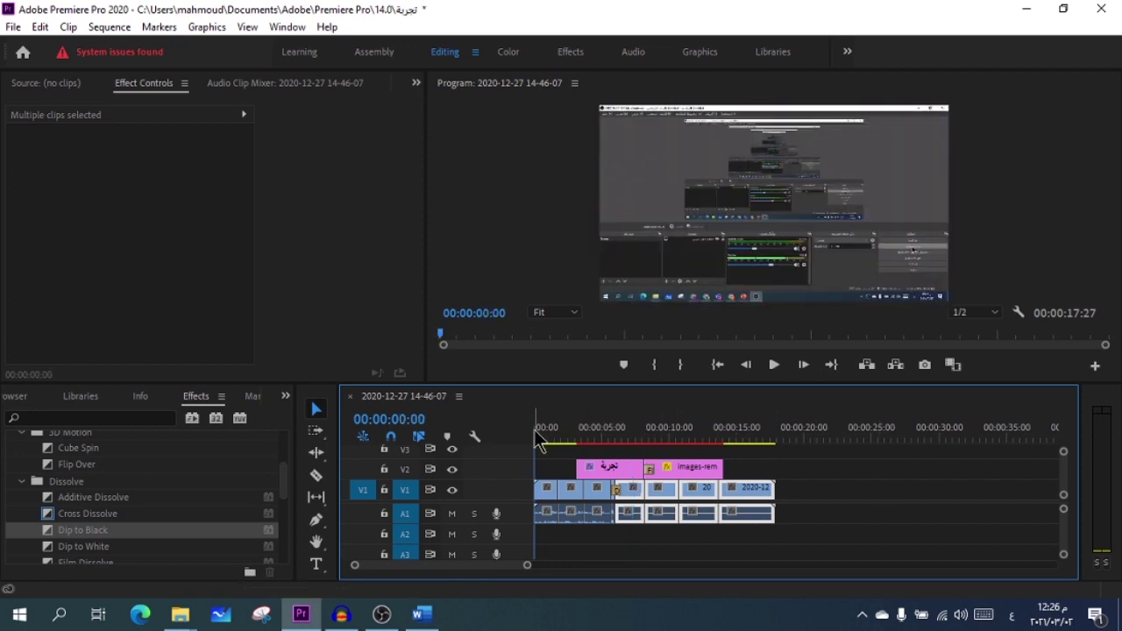
pyautogui.moveTo(539, 437); pyautogui.dragTo(783, 469)
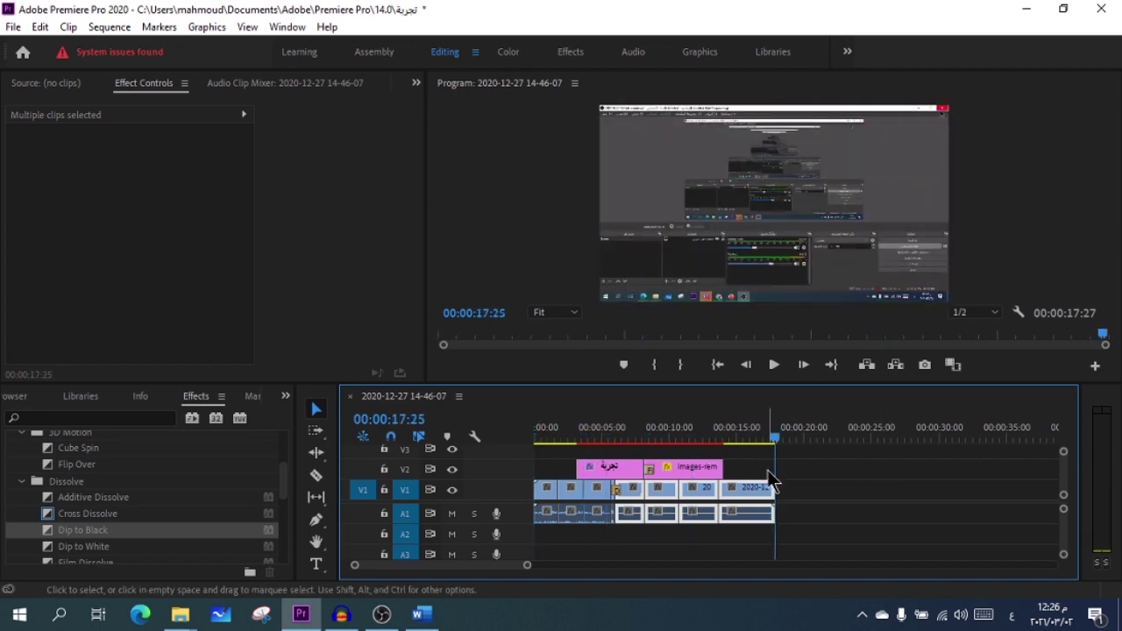
pyautogui.click(768, 474)
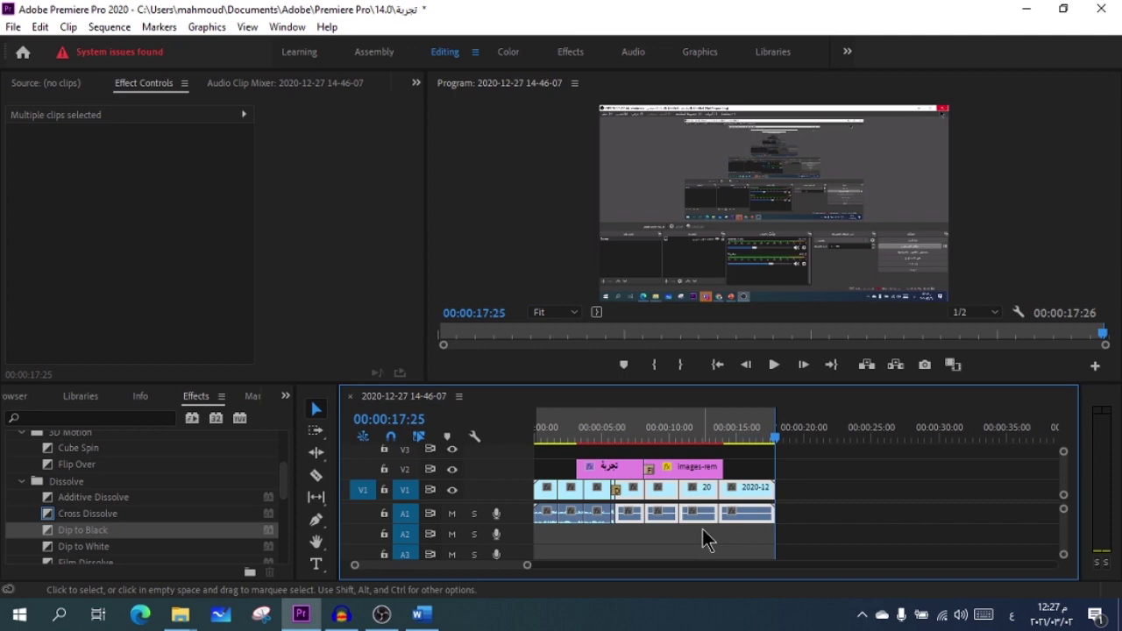
pyautogui.hotkey('ctrl', 'm')
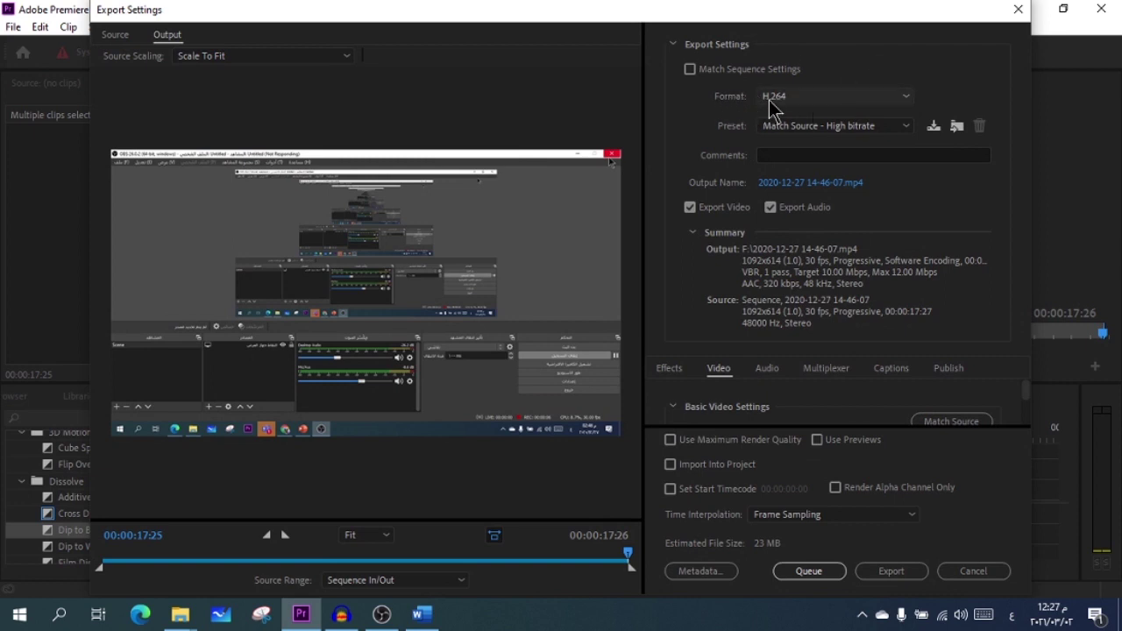
# Keep H.264 format and choose the YouTube 720p HD preset for 1280x720 output
pyautogui.click(786, 103)
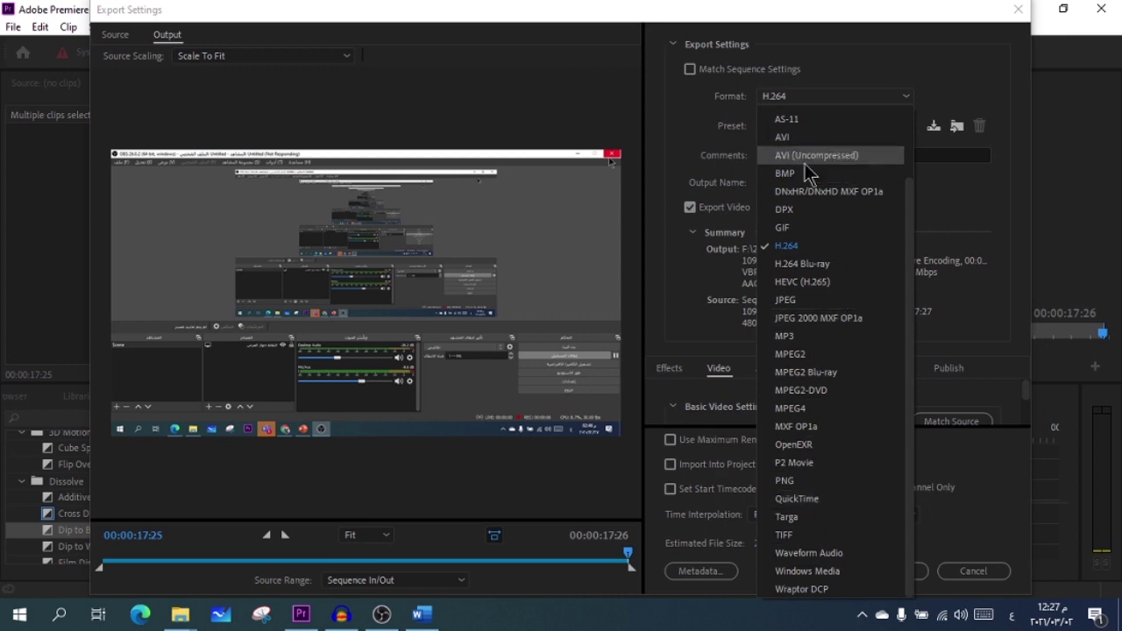
pyautogui.click(807, 248)
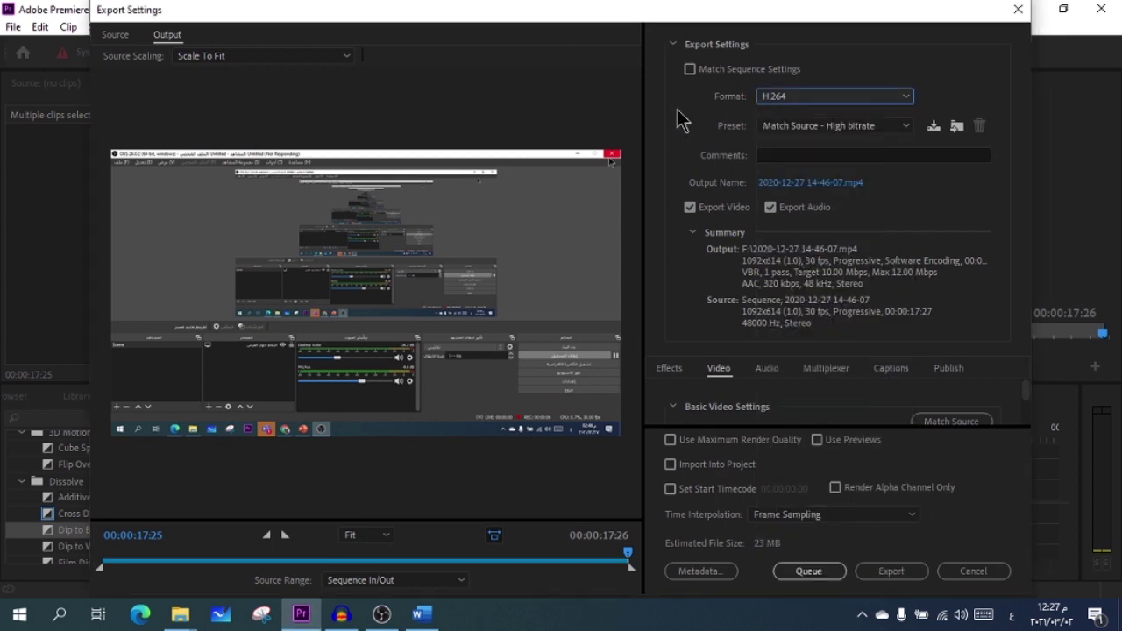
pyautogui.click(793, 127)
pyautogui.moveTo(968, 247); pyautogui.dragTo(968, 408)
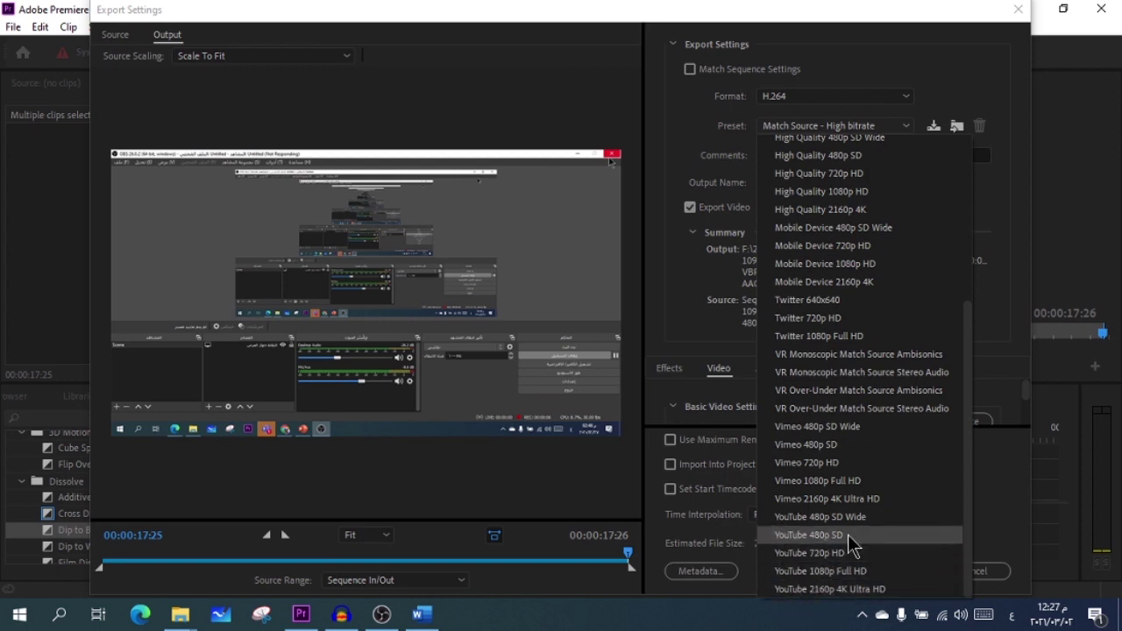
pyautogui.click(802, 556)
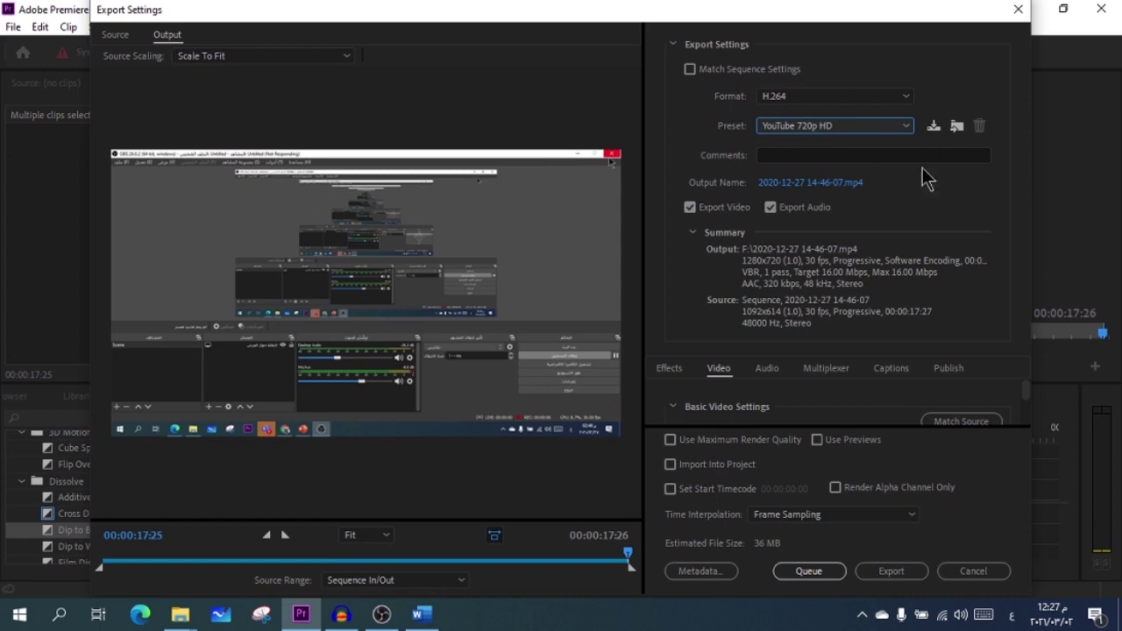
pyautogui.click(799, 184)
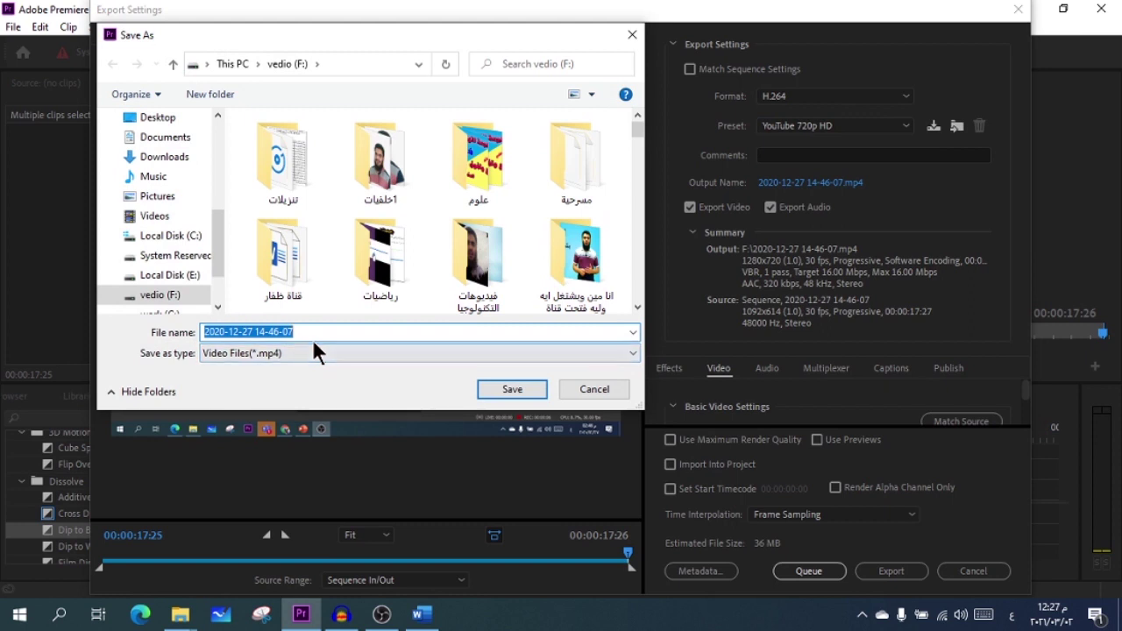
# Save the output as تجربة.mp4 in the Desktop تجربة folder and start the export
pyautogui.write('تجربة')
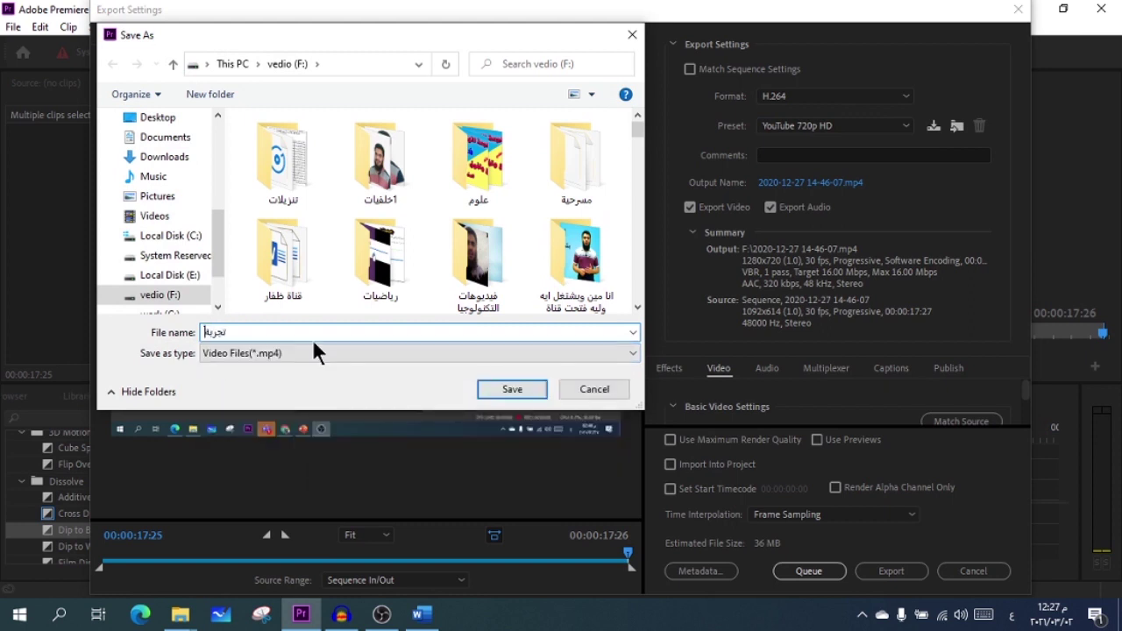
pyautogui.click(153, 118)
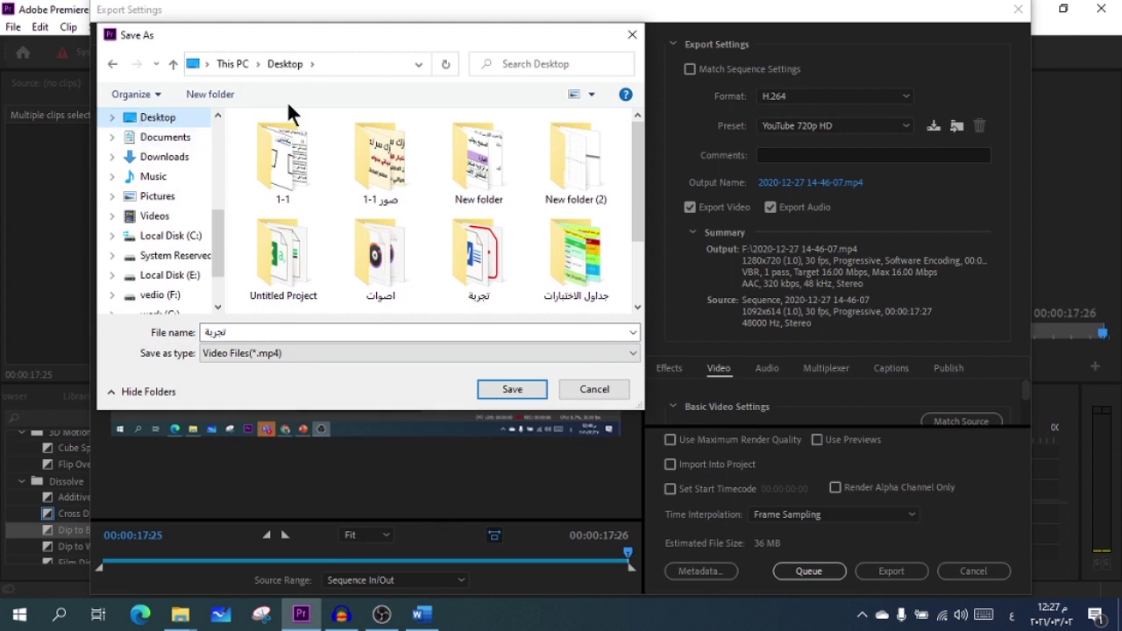
pyautogui.click(507, 401)
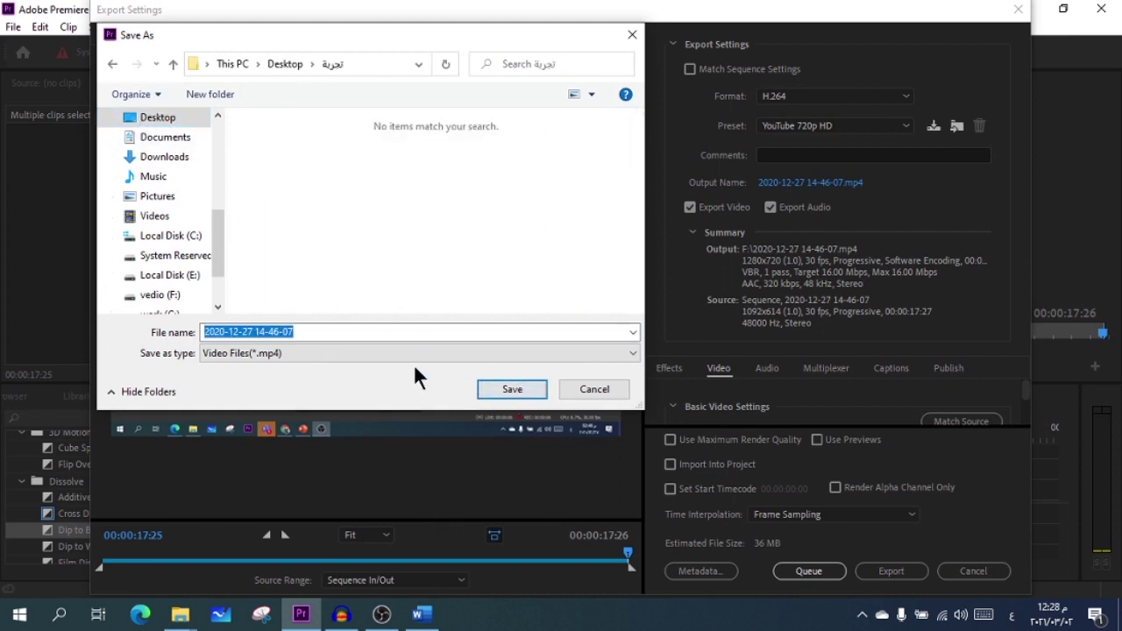
pyautogui.write('تجربة')
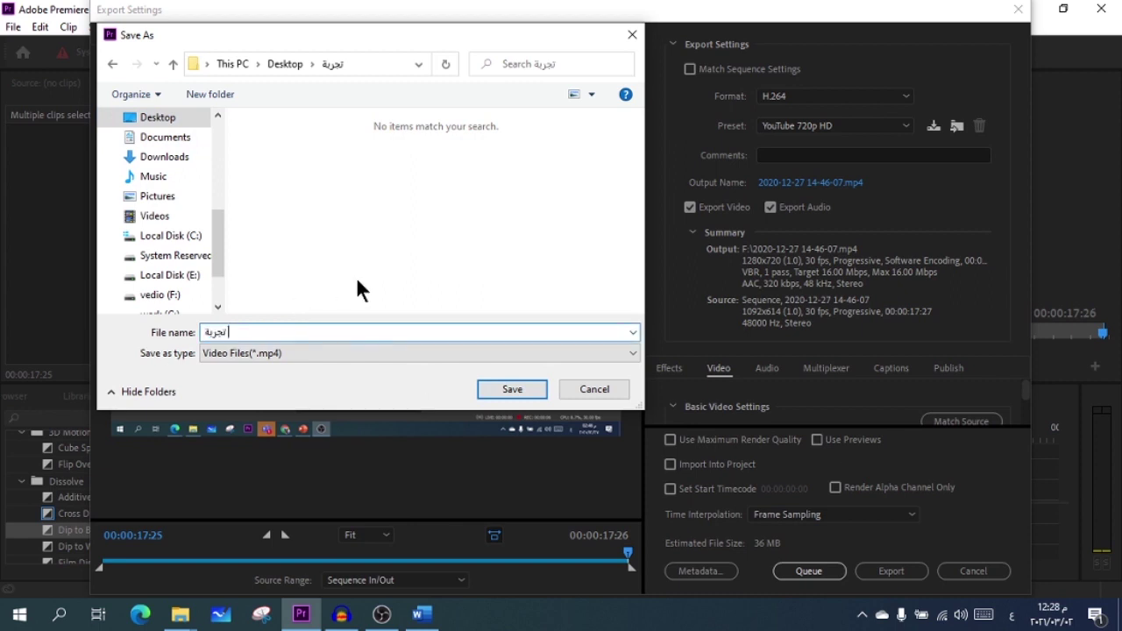
pyautogui.click(532, 399)
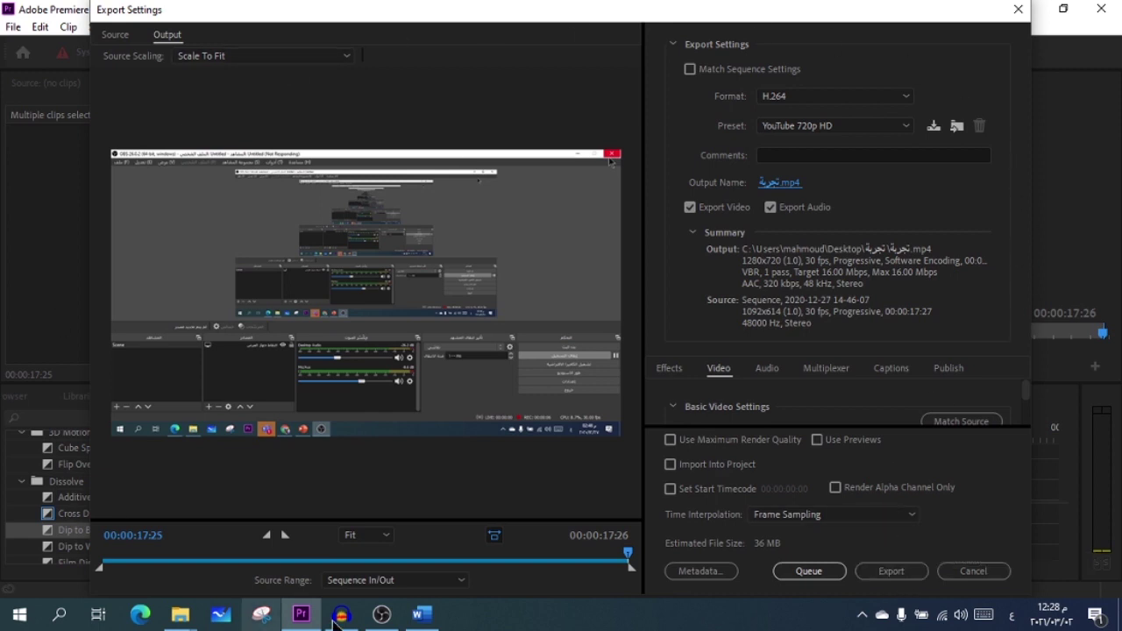
pyautogui.click(890, 571)
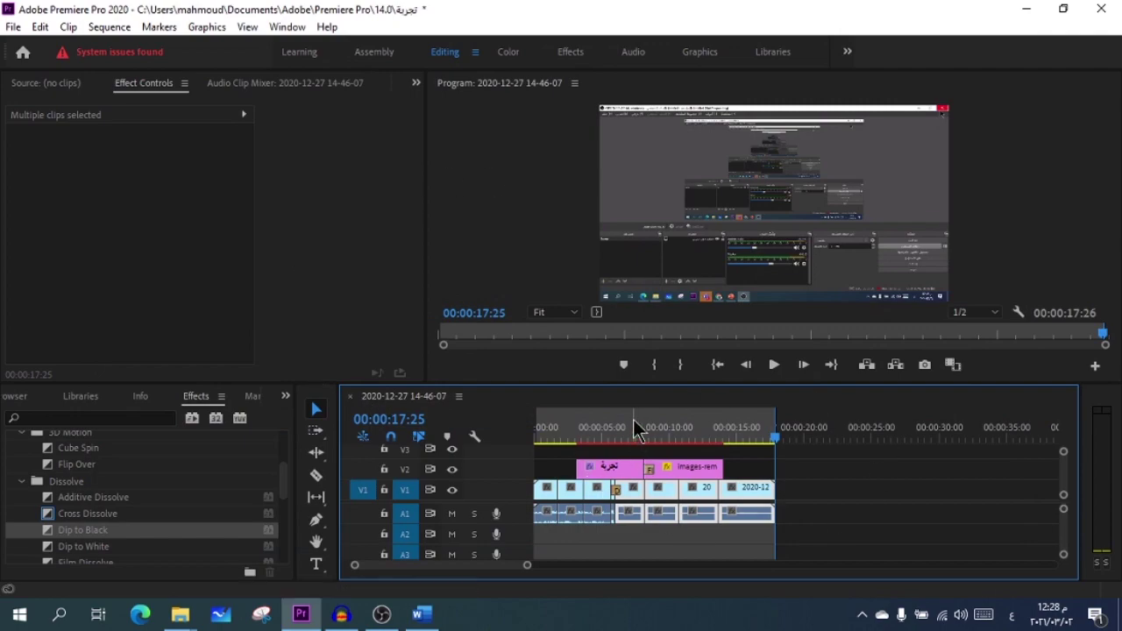
# Minimize Premiere and Explorer windows, then open the Desktop تجربة folder maximized
pyautogui.click(1033, 11)
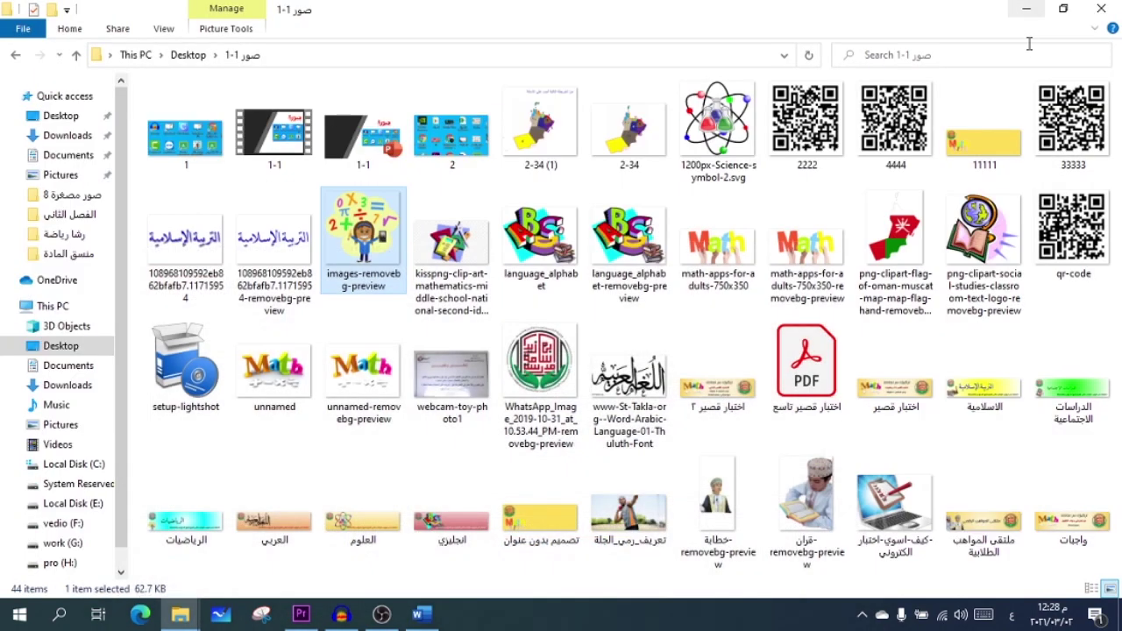
pyautogui.click(1031, 10)
pyautogui.click(1033, 13)
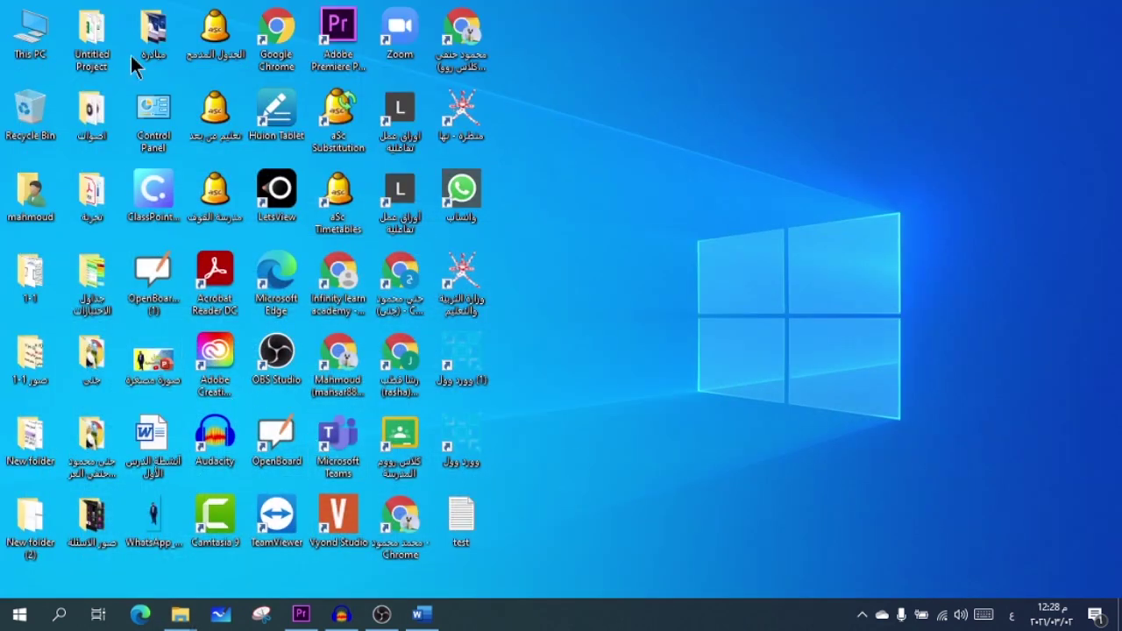
pyautogui.doubleClick(89, 205)
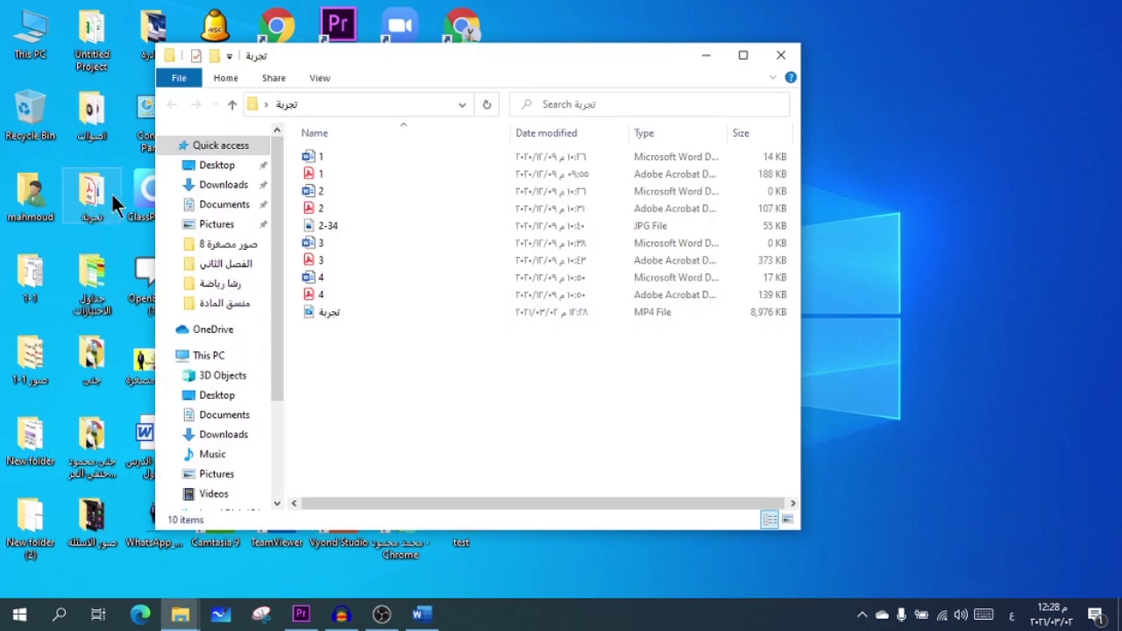
pyautogui.click(752, 58)
# Show the folder's files as large icons and play the exported تجربة video
pyautogui.rightClick(500, 360)
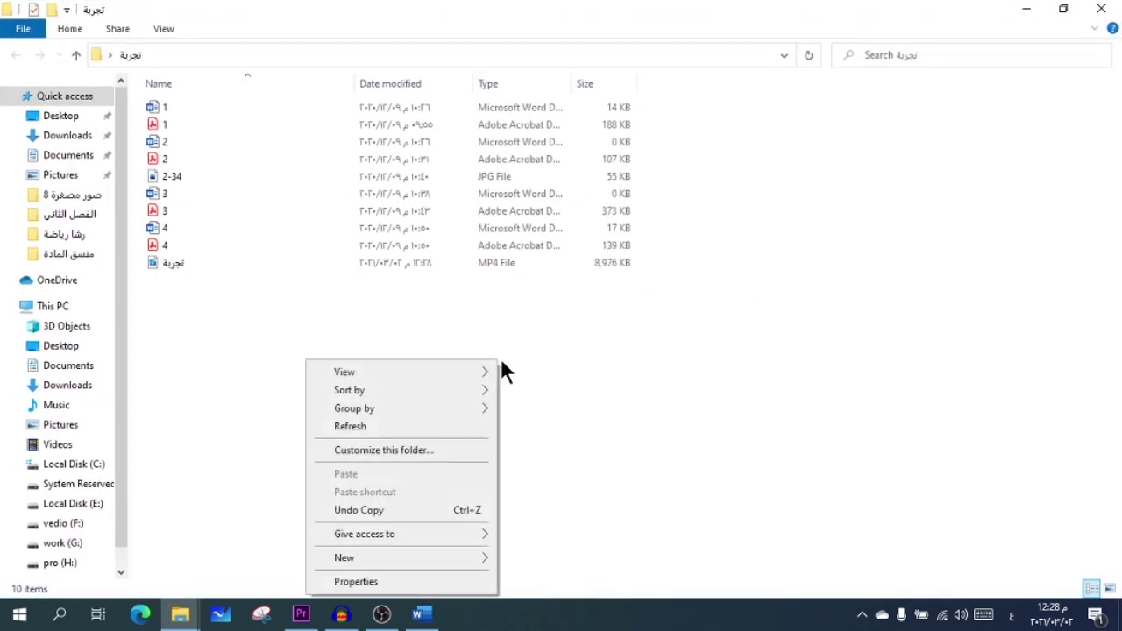
pyautogui.moveTo(433, 373)
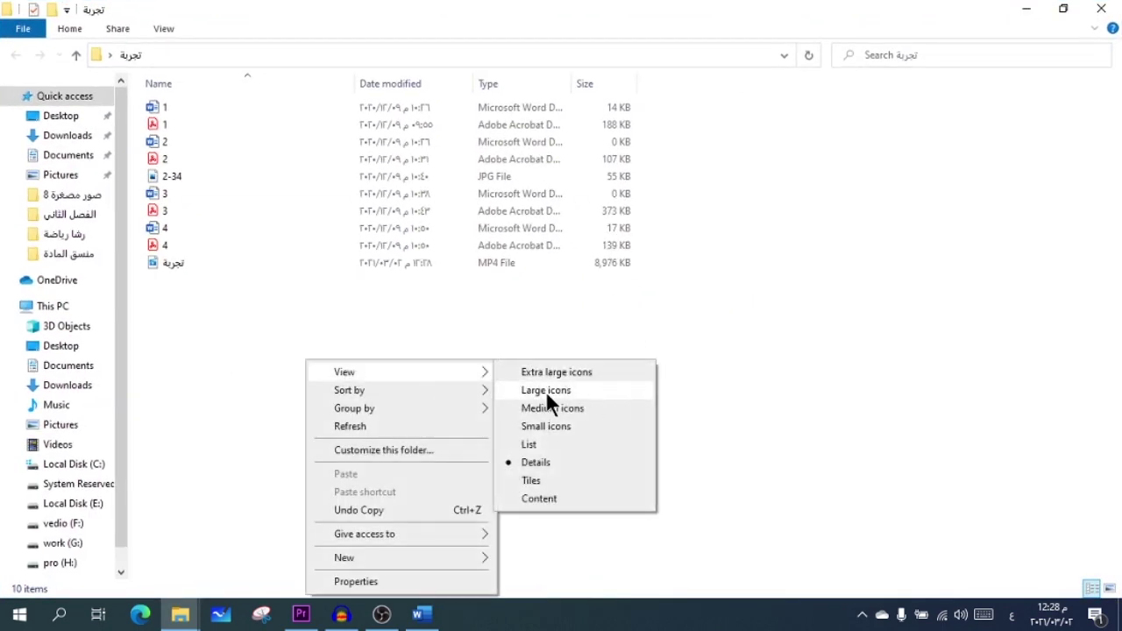
pyautogui.click(545, 391)
pyautogui.click(1002, 149)
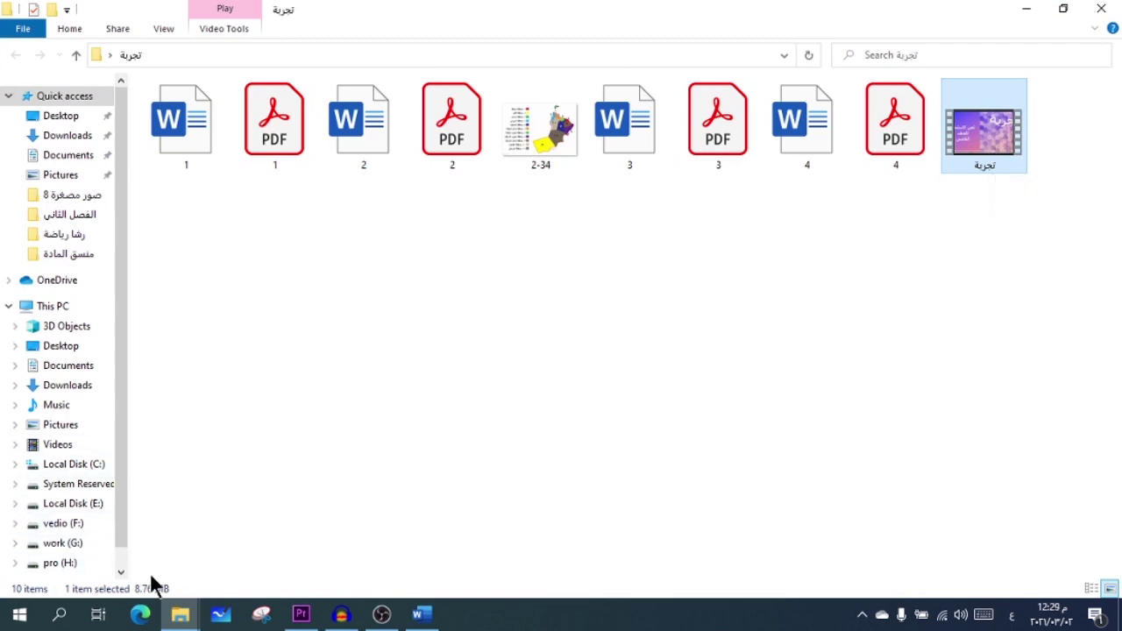
pyautogui.doubleClick(1009, 149)
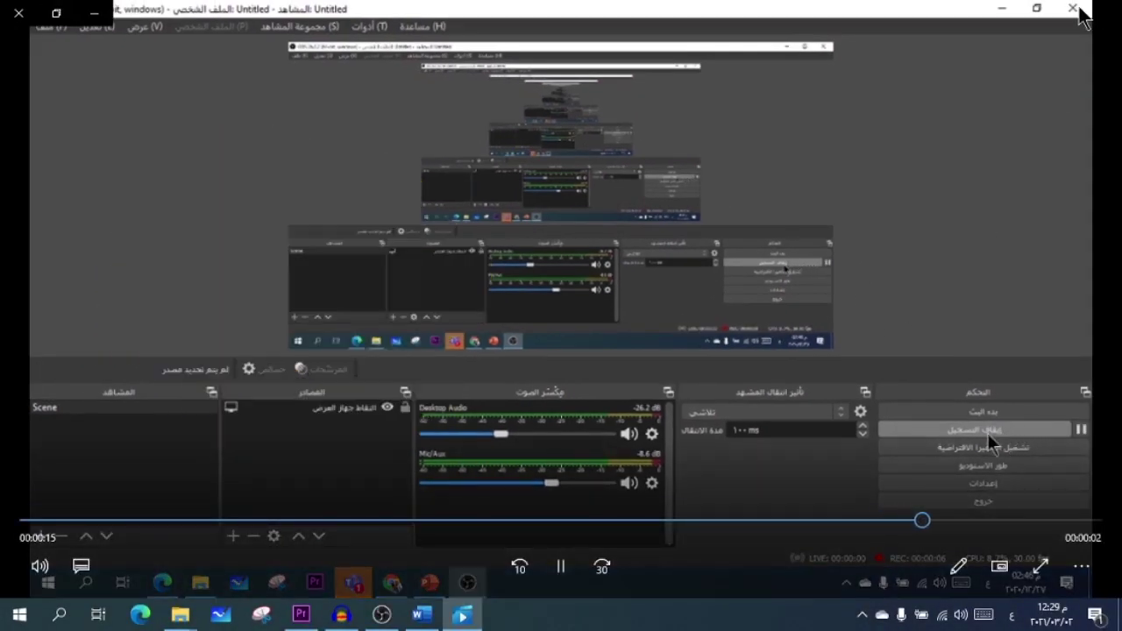
# Close Movies & TV after watching the exported تجربة video
pyautogui.click(18, 13)
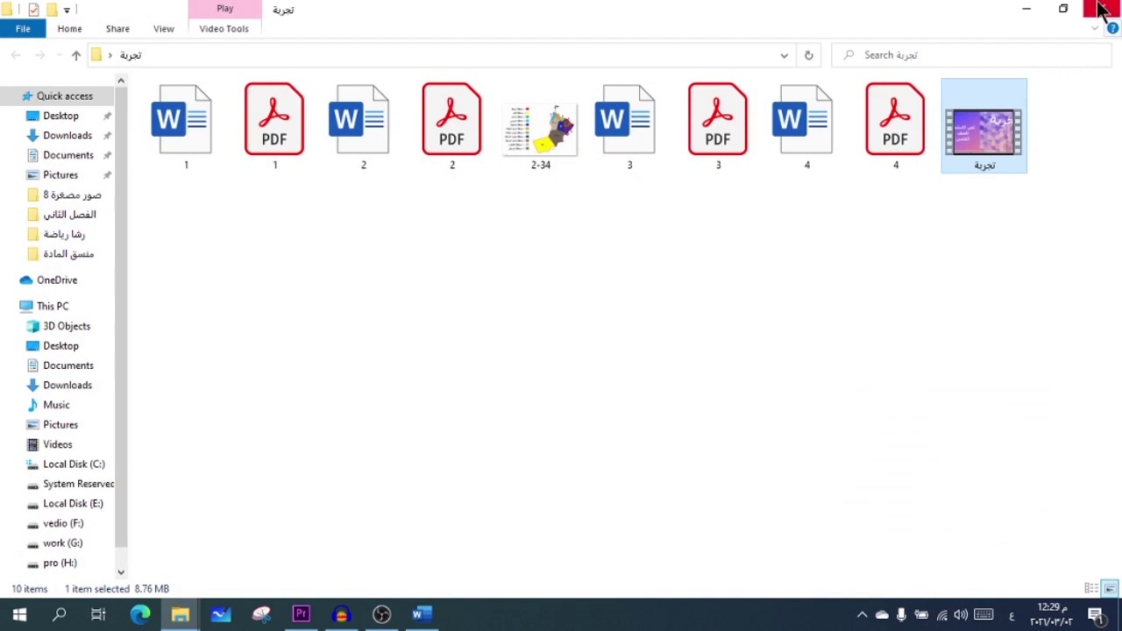
# Bring Premiere Pro back and move the playhead to the title slide at 00:00:04:28
pyautogui.click(301, 615)
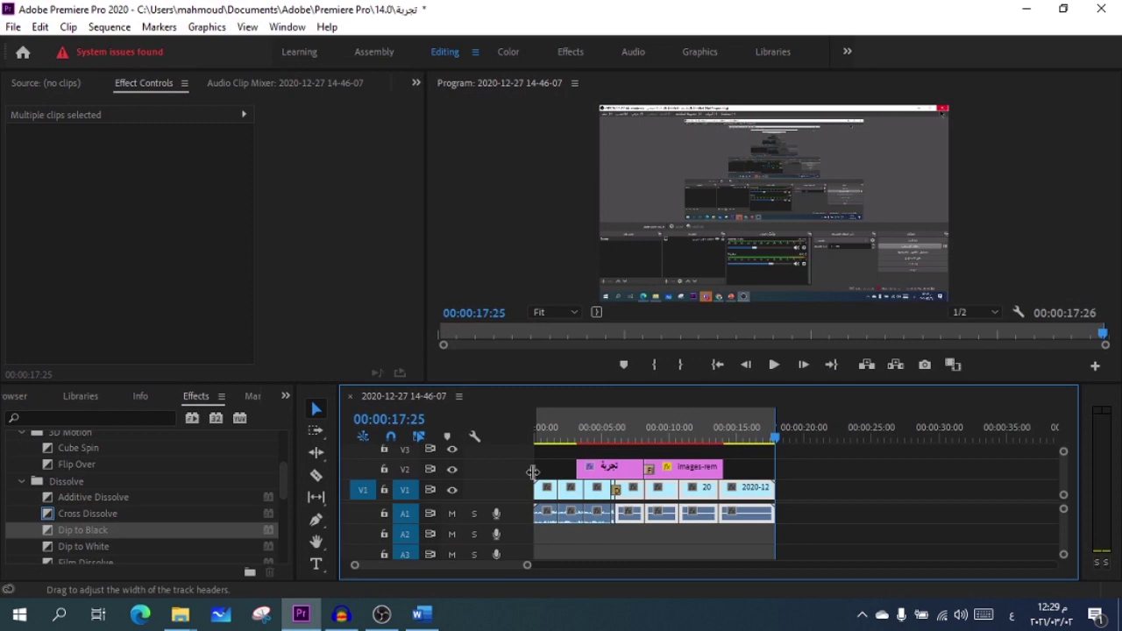
pyautogui.click(716, 444)
pyautogui.moveTo(716, 444); pyautogui.dragTo(600, 464)
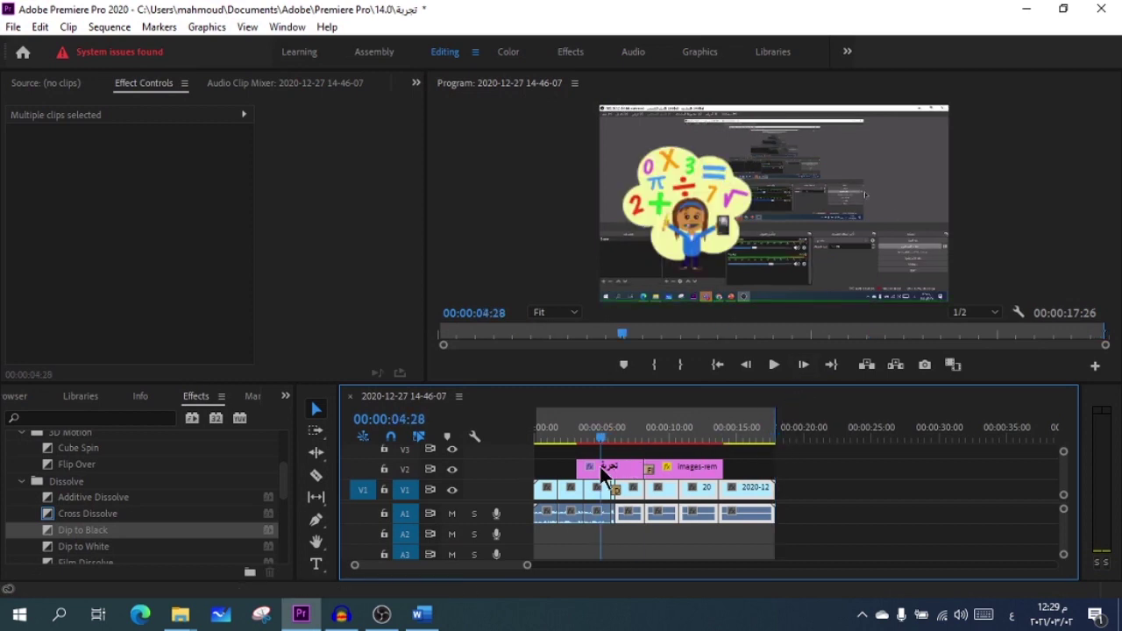